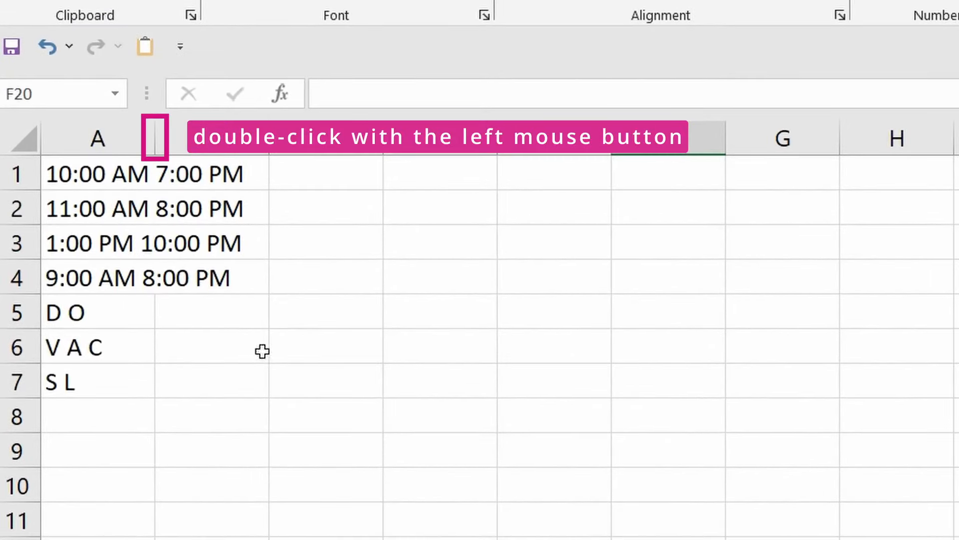
Auto-fit column A to its contents and enter 8 as the working hours in cells B1 through B3.
{"action": "double_click", "coordinate": [155, 133]}
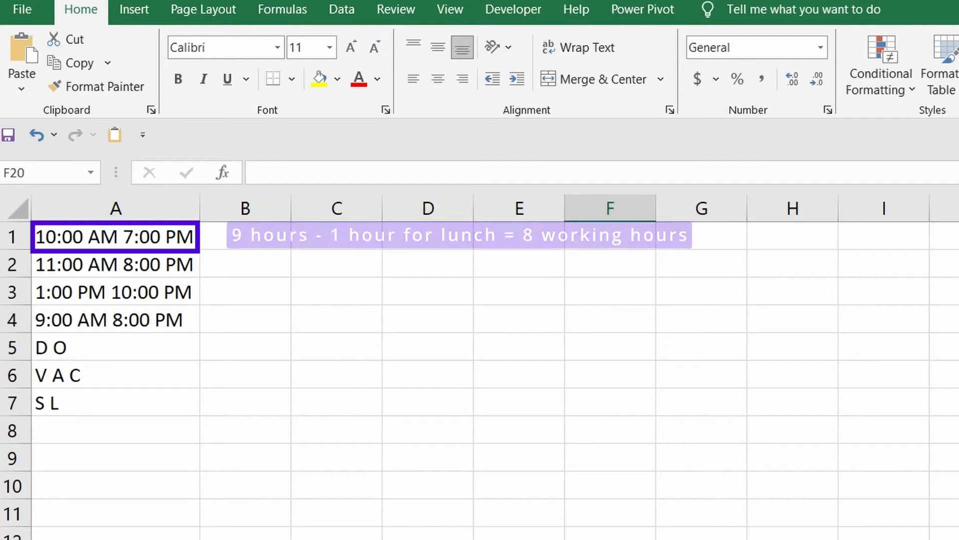
{"action": "left_click", "coordinate": [240, 232]}
{"action": "type", "text": "8"}
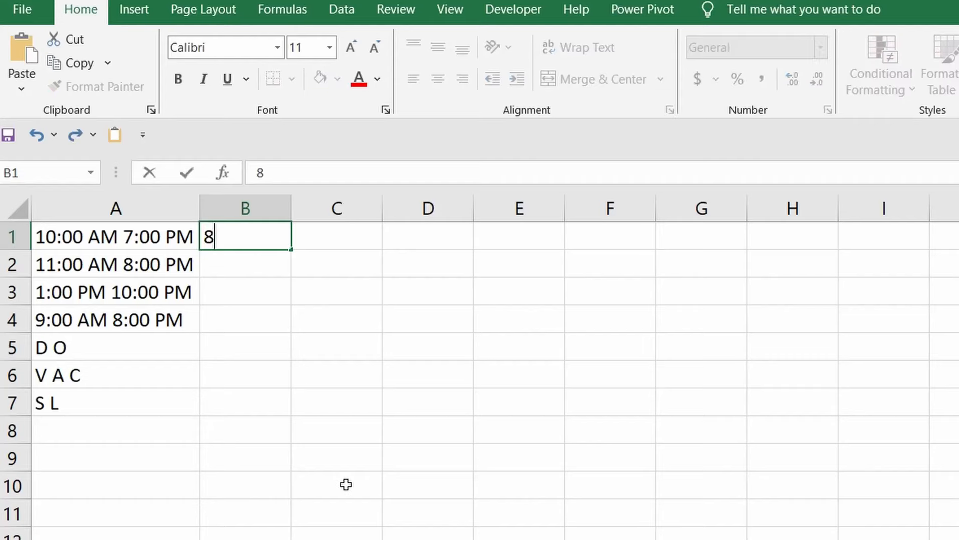
{"action": "key", "text": "ctrl+Return"}
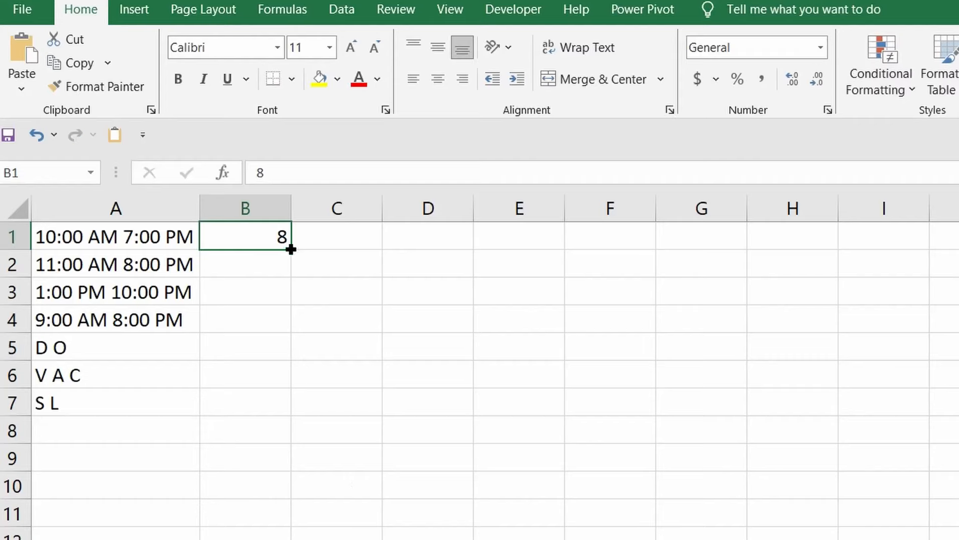
{"action": "left_click_drag", "start_coordinate": [290, 249], "coordinate": [279, 299]}
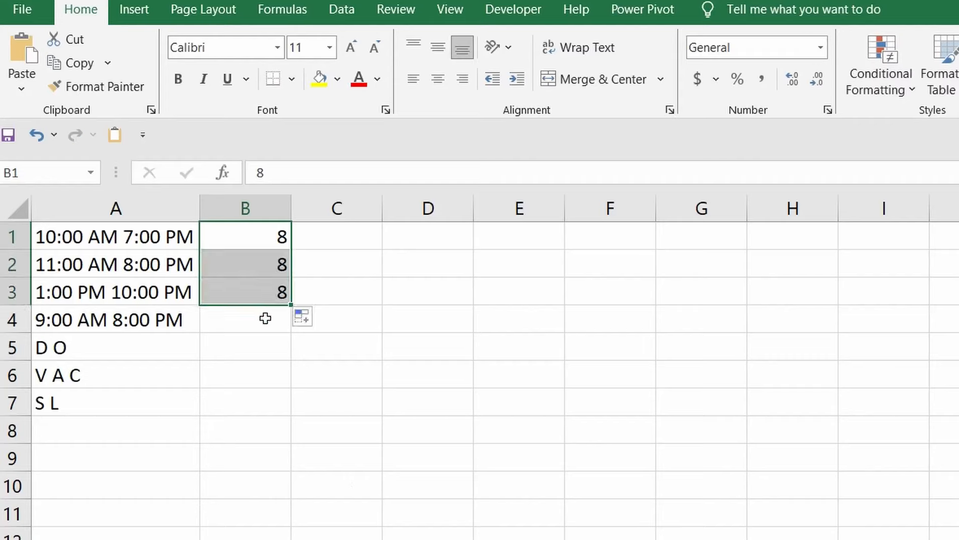
Enter 10 in cell B4 as the working hours for the 9:00 AM 8:00 PM shift.
{"action": "left_click", "coordinate": [263, 317]}
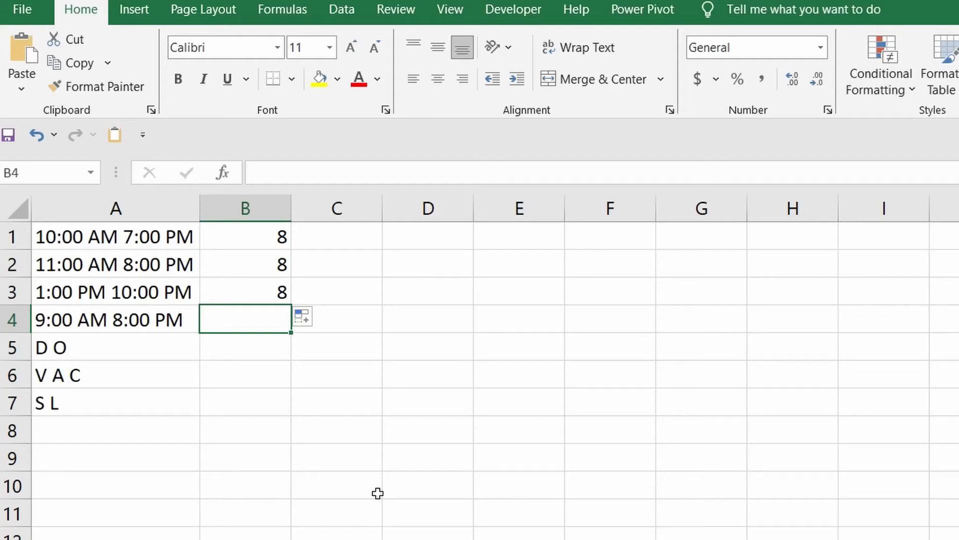
{"action": "type", "text": "10"}
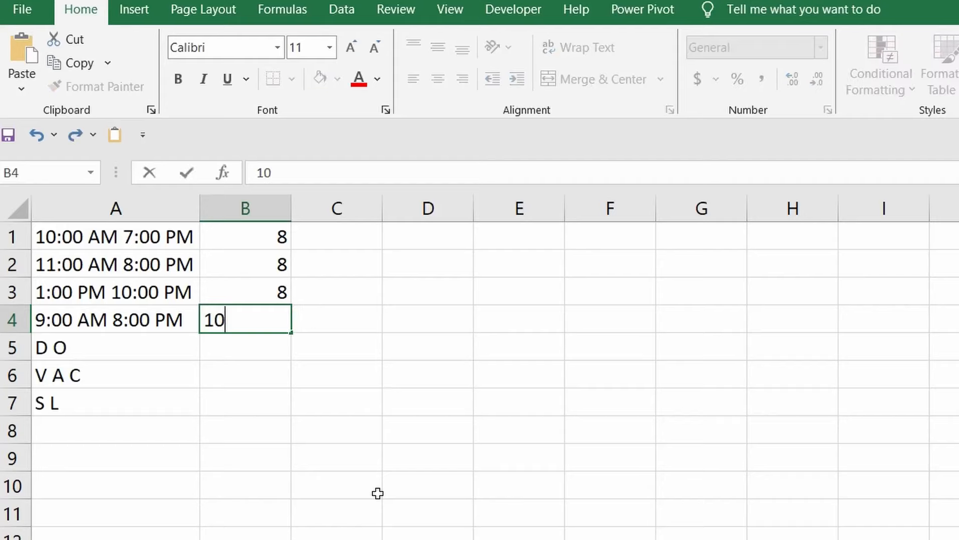
{"action": "key", "text": "Return"}
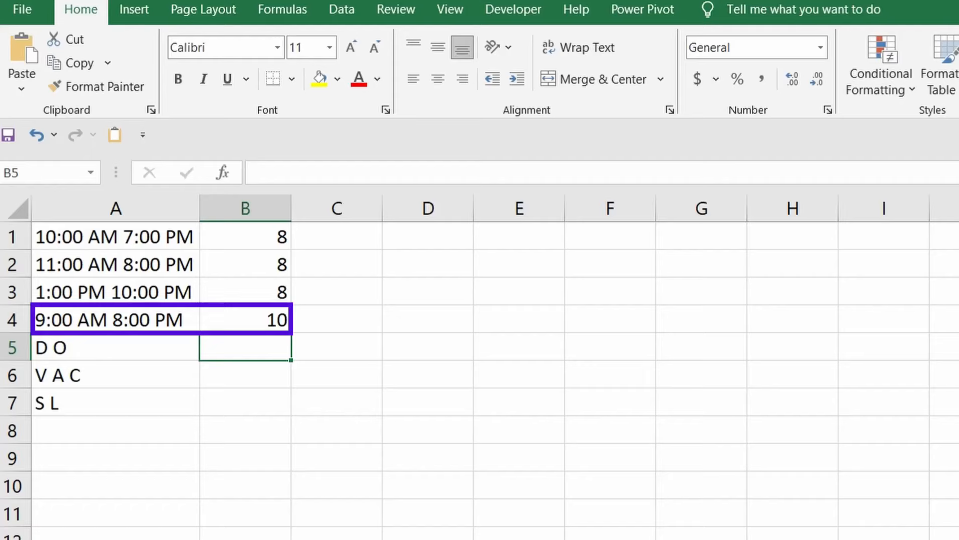
{"action": "left_click", "coordinate": [428, 539]}
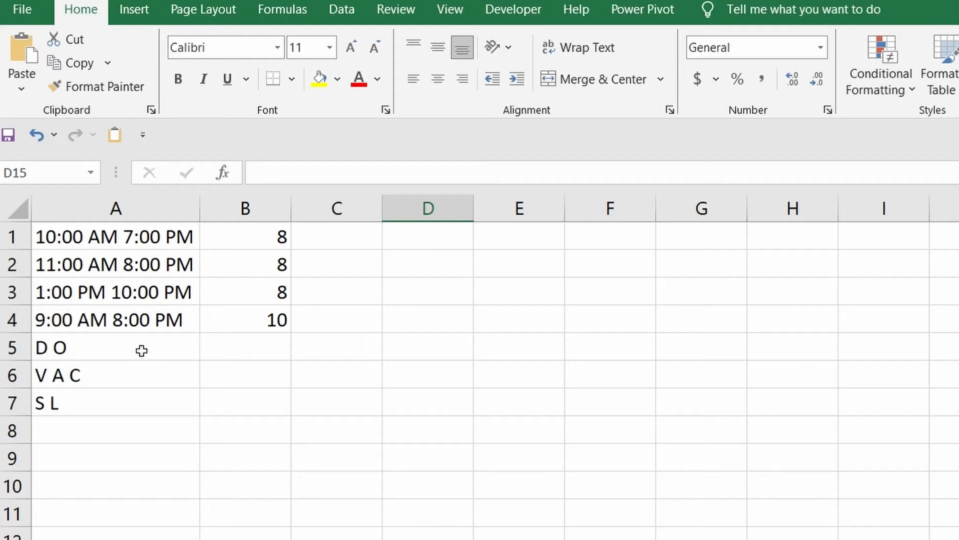
Convert the shift data in A1:B7 into a table, leaving the headers option off.
{"action": "left_click", "coordinate": [166, 320]}
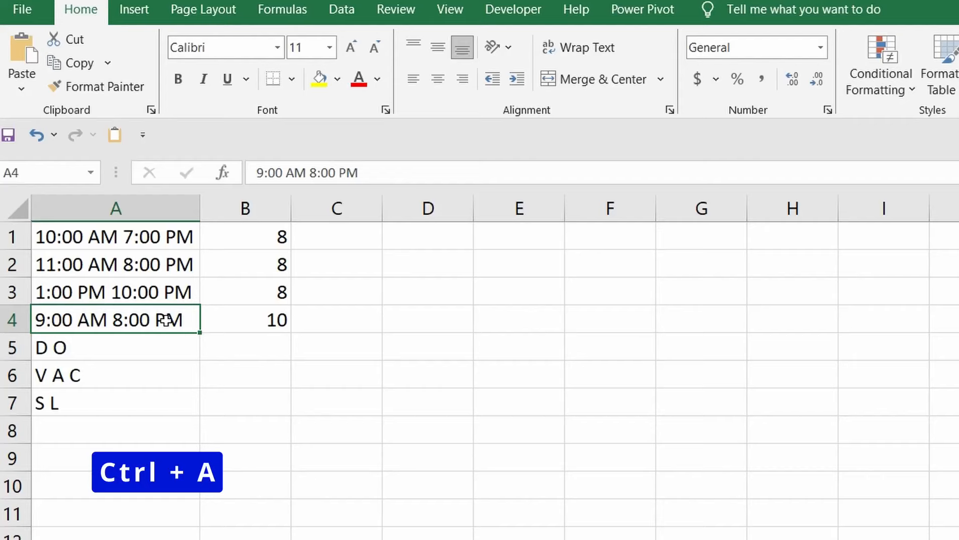
{"action": "key", "text": "ctrl+a"}
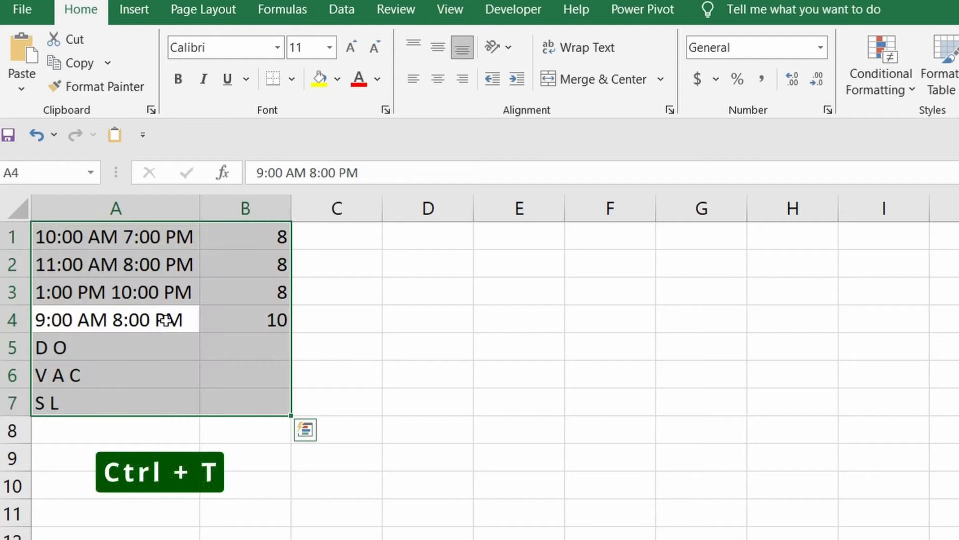
{"action": "key", "text": "ctrl+t"}
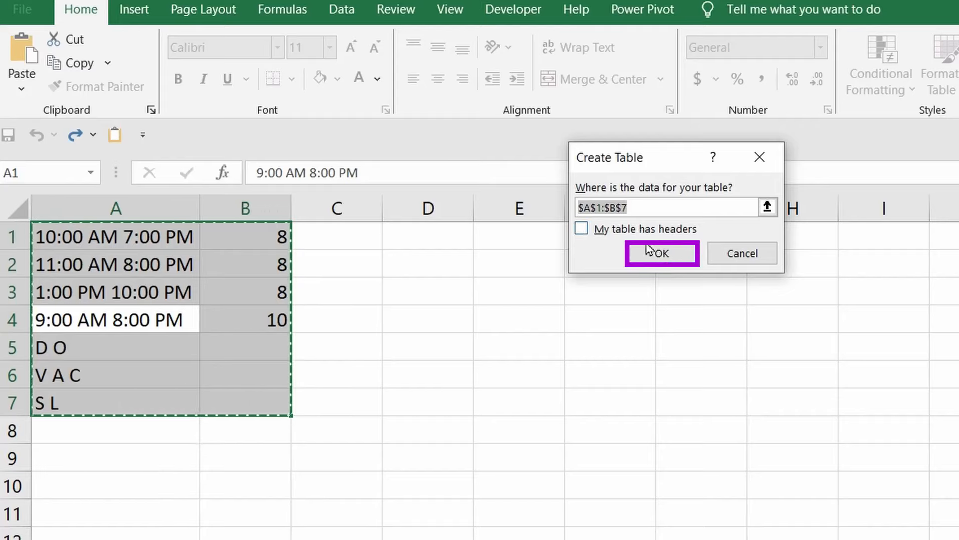
{"action": "left_click", "coordinate": [661, 253]}
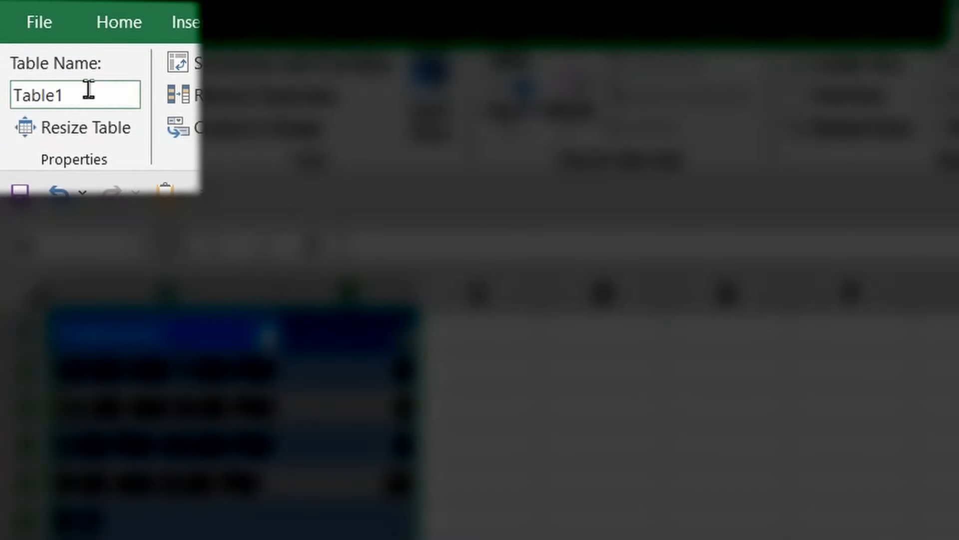
Name the shift table Source_Data and deselect it.
{"action": "left_click", "coordinate": [88, 91]}
{"action": "type", "text": "Sourc"}
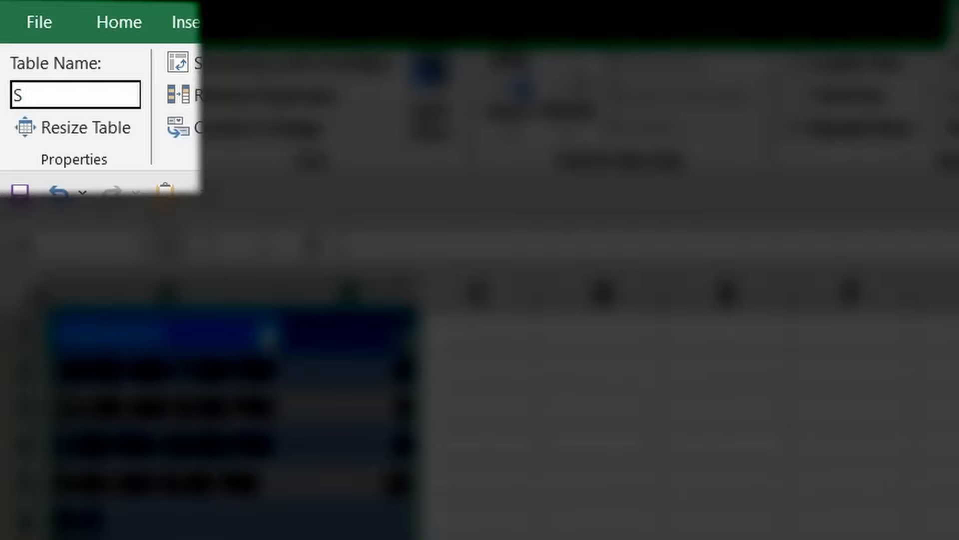
{"action": "type", "text": "e_Data"}
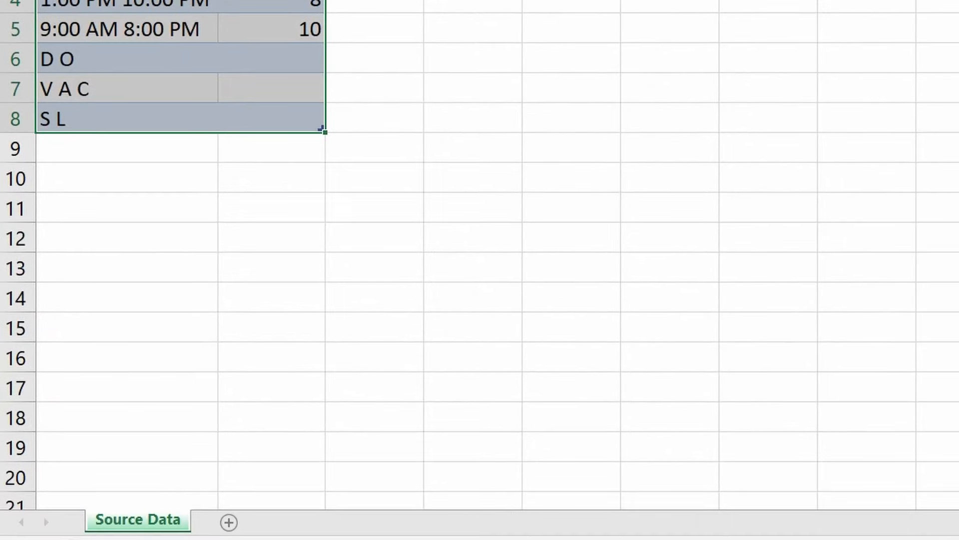
{"action": "left_click", "coordinate": [371, 299]}
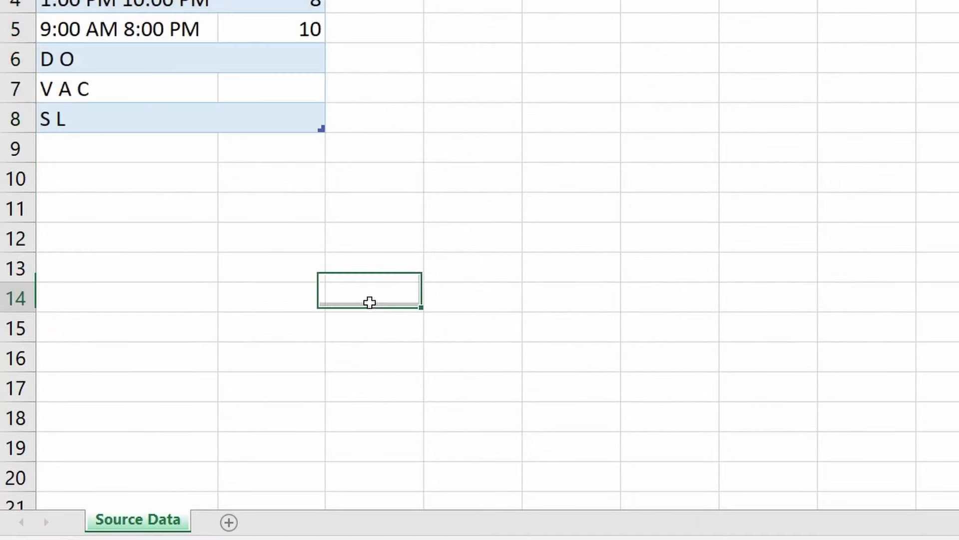
Add a new worksheet after Source Data and name it March.
{"action": "left_click", "coordinate": [230, 523]}
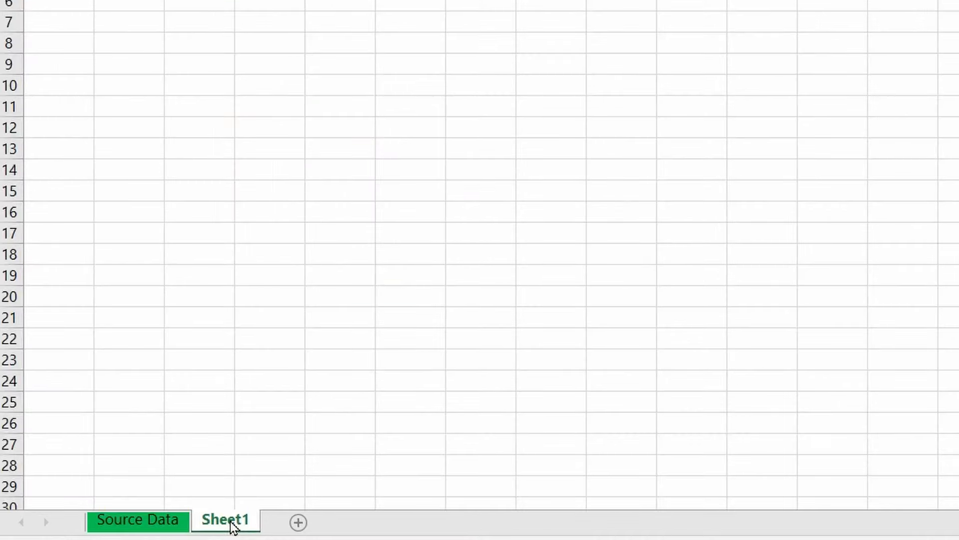
{"action": "double_click", "coordinate": [230, 520]}
{"action": "type", "text": "Ma"}
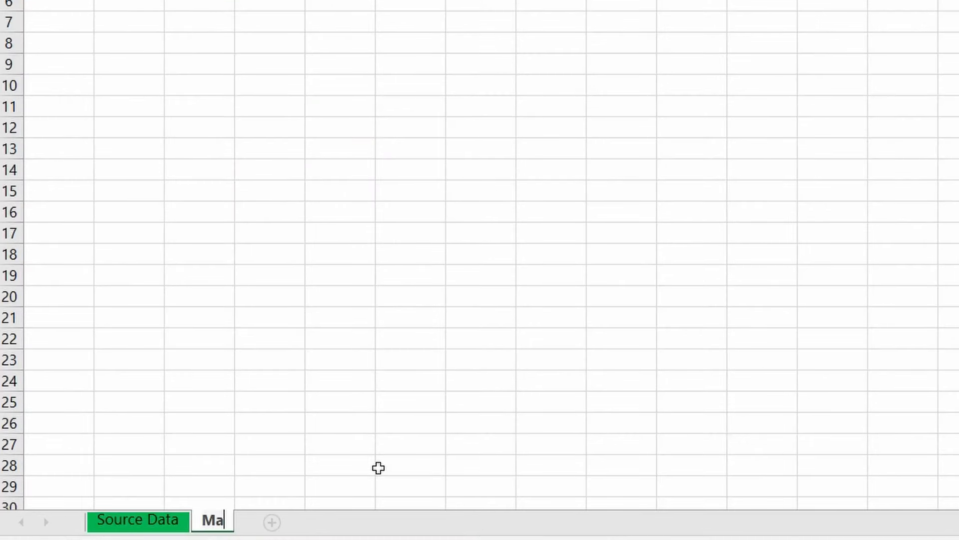
{"action": "type", "text": "rch"}
{"action": "key", "text": "Return"}
Give the March worksheet a gold tab color.
{"action": "right_click", "coordinate": [226, 521]}
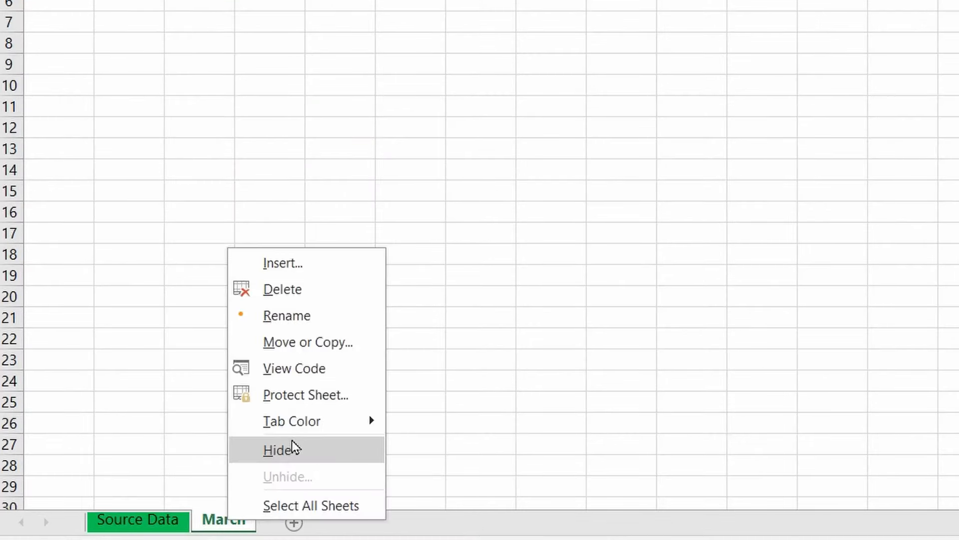
{"action": "mouse_move", "coordinate": [296, 430]}
{"action": "left_click", "coordinate": [435, 494]}
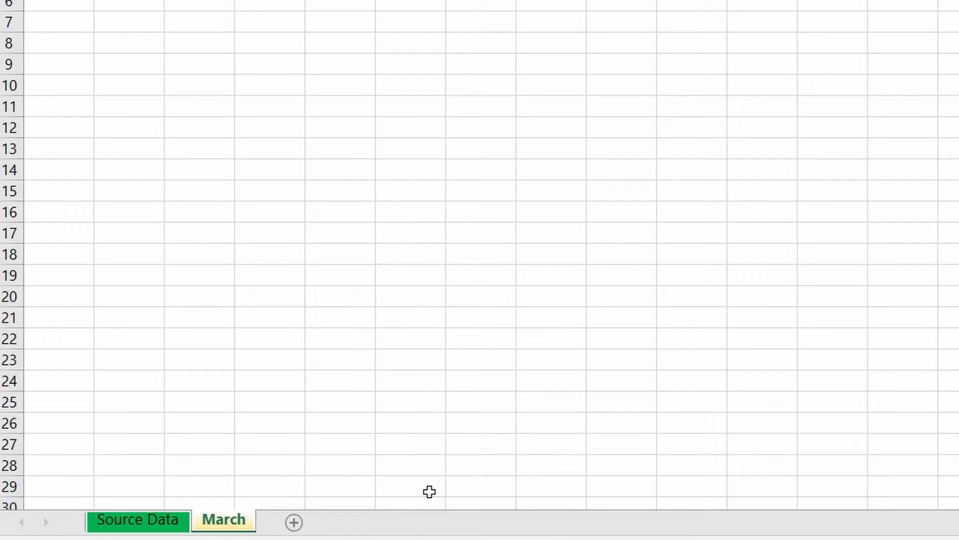
Enter 1 in cell B6 and fill a linear series along the row with step value 1 and stop value 31.
{"action": "scroll", "coordinate": [429, 491], "scroll_direction": "up", "scroll_amount": 5}
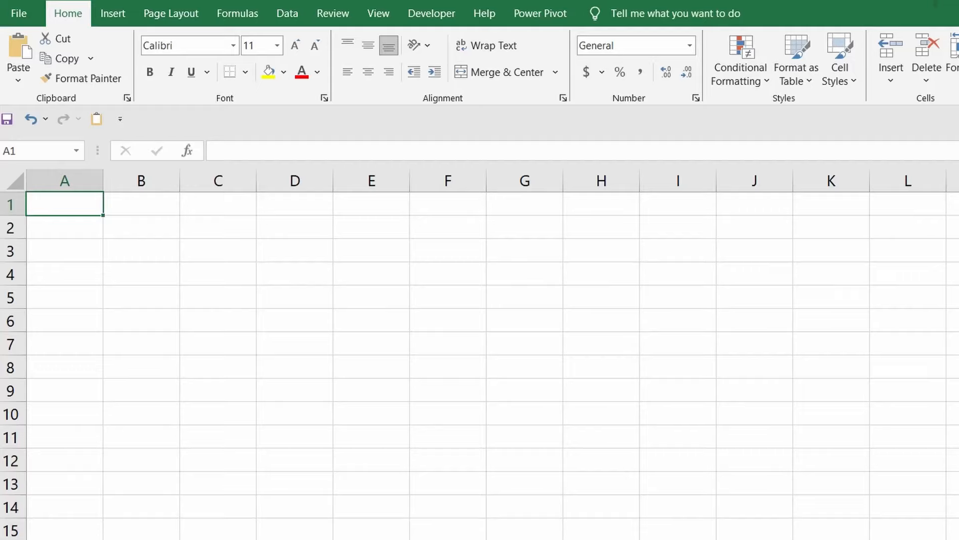
{"action": "left_click", "coordinate": [142, 314]}
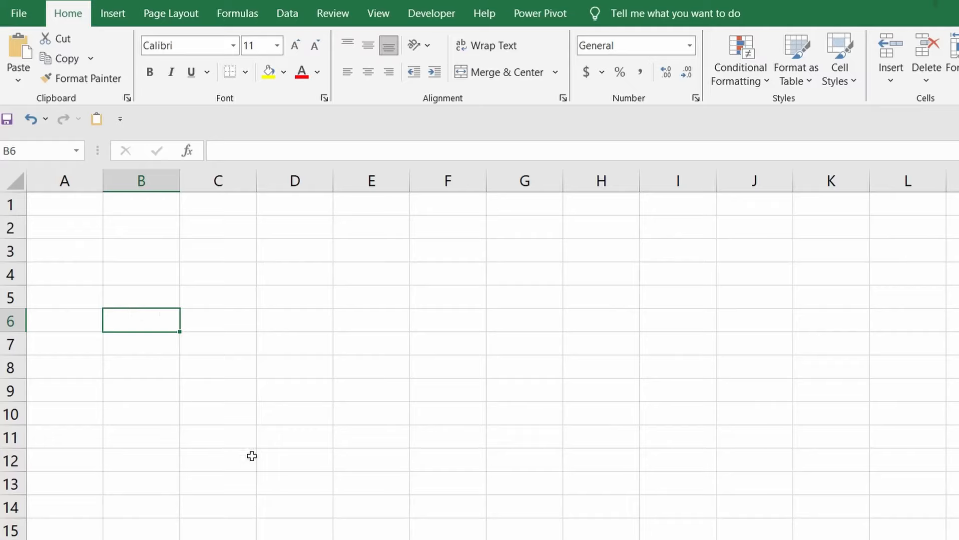
{"action": "type", "text": "1"}
{"action": "key", "text": "ctrl+Return"}
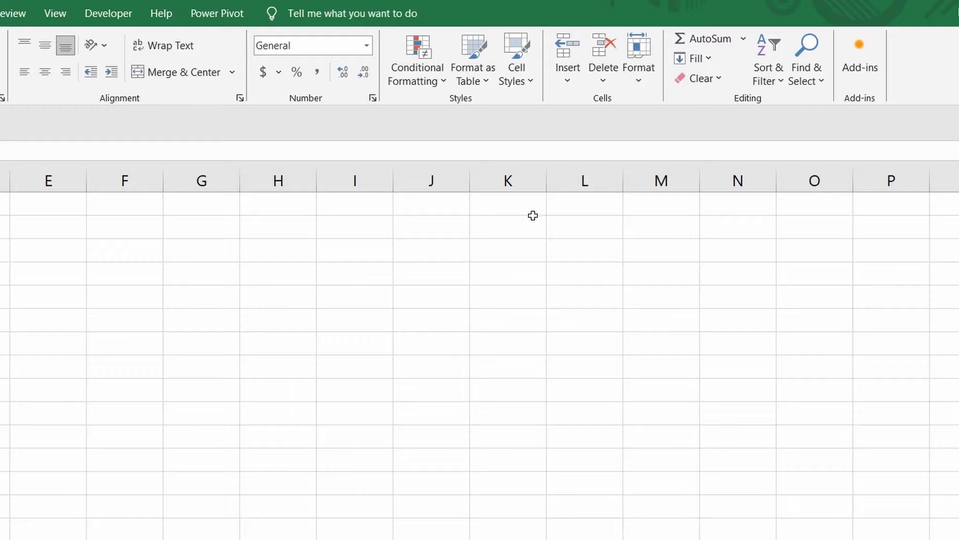
{"action": "left_click", "coordinate": [706, 59]}
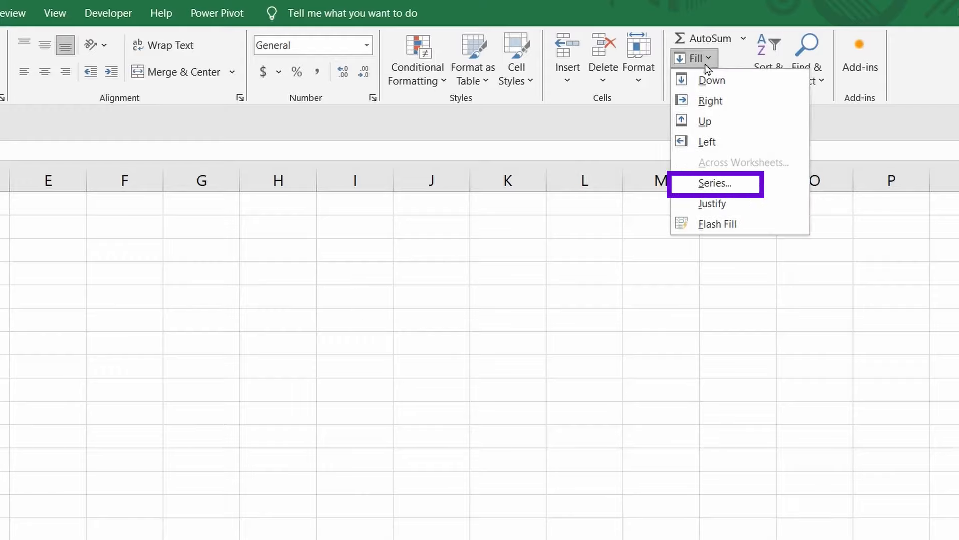
{"action": "left_click", "coordinate": [746, 186]}
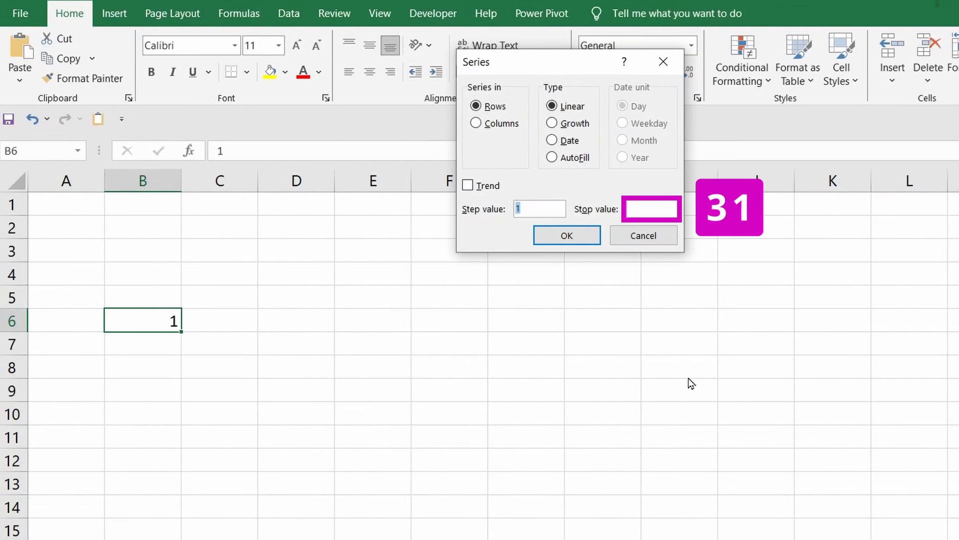
{"action": "left_click", "coordinate": [652, 208]}
{"action": "type", "text": "31"}
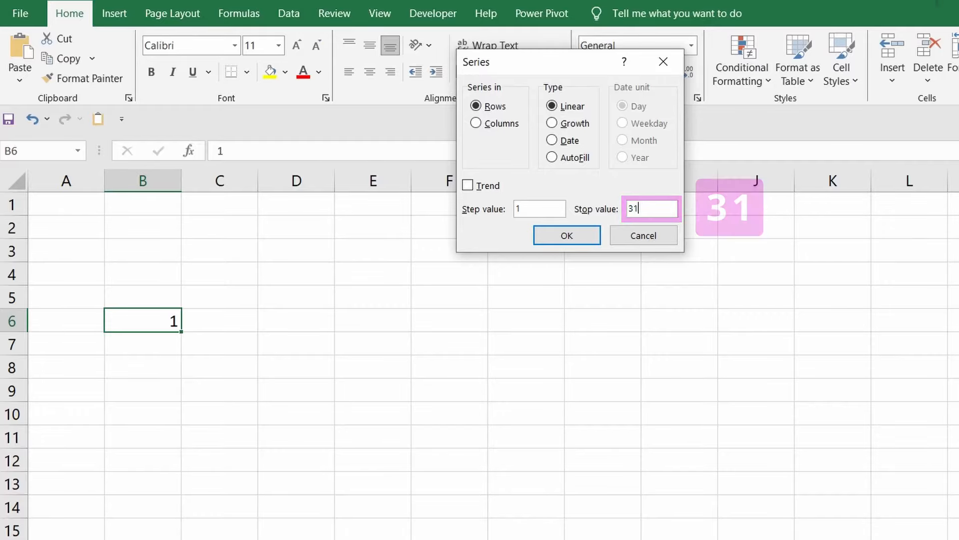
{"action": "left_click", "coordinate": [574, 239]}
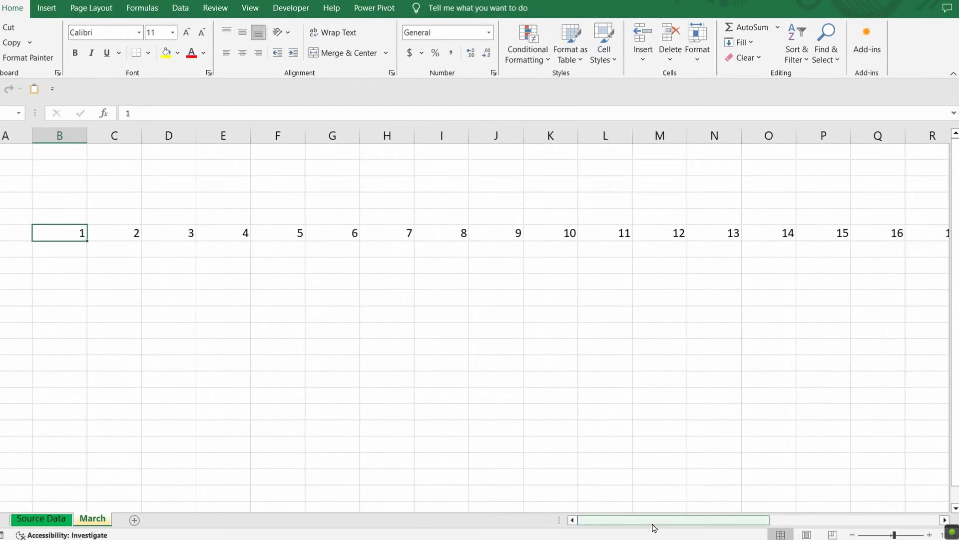
Center the contents of all cells on the March sheet both horizontally and vertically.
{"action": "mouse_move", "coordinate": [634, 522]}
{"action": "left_mouse_down"}
{"action": "mouse_move", "coordinate": [833, 531]}
{"action": "mouse_move", "coordinate": [630, 523]}
{"action": "left_mouse_up"}
{"action": "left_click", "coordinate": [853, 536]}
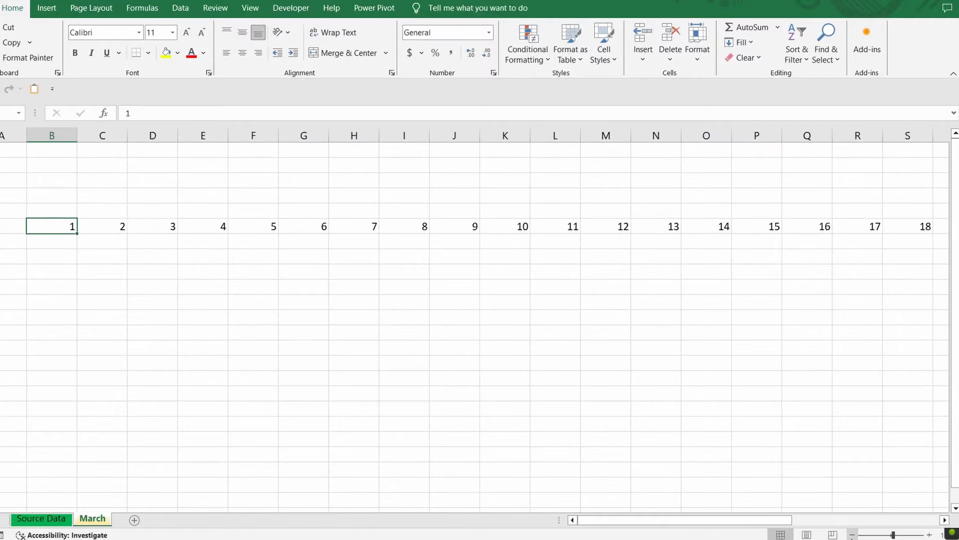
{"action": "left_click", "coordinate": [852, 536]}
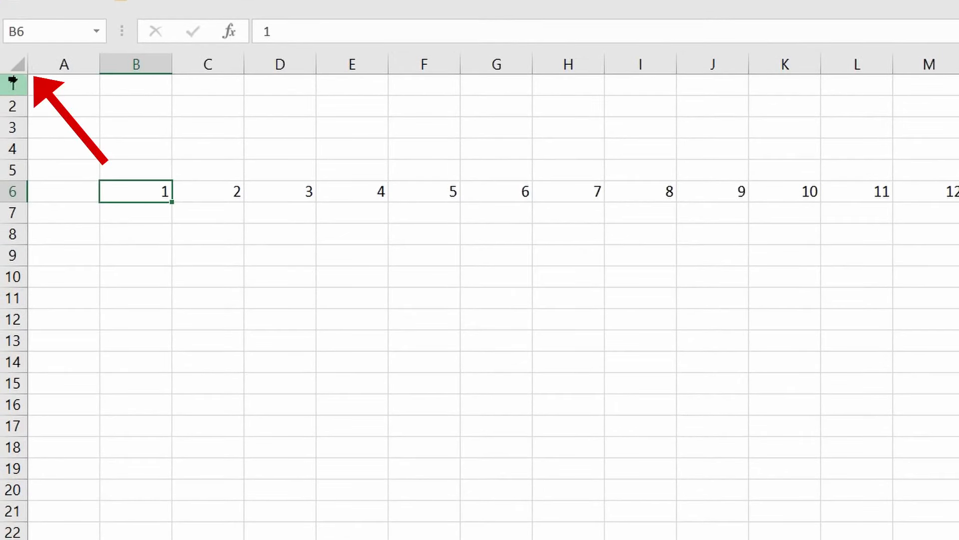
{"action": "left_click", "coordinate": [18, 62]}
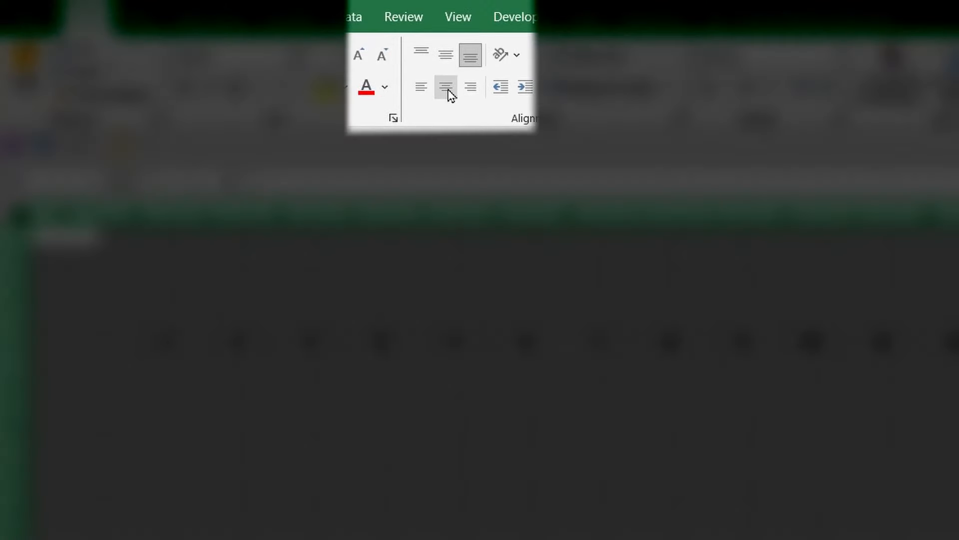
{"action": "left_click", "coordinate": [451, 93]}
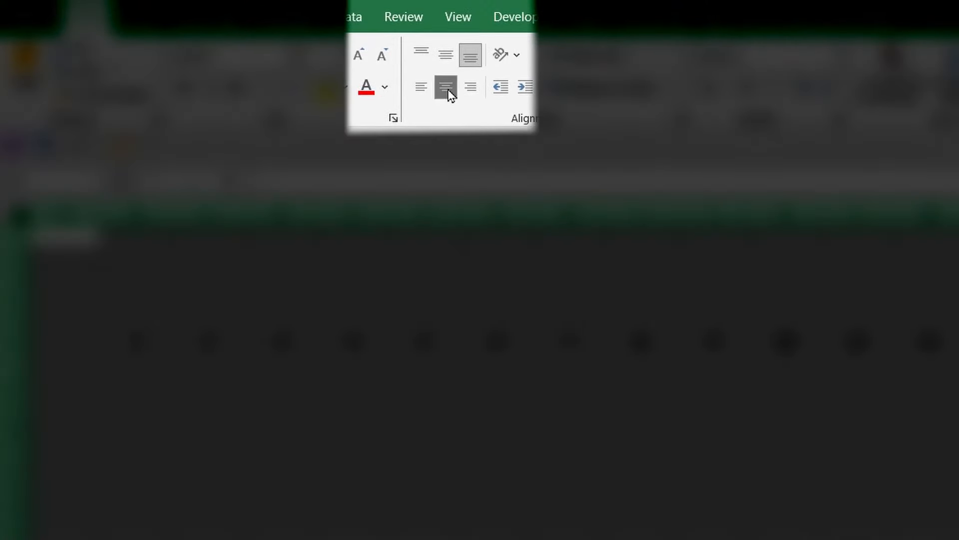
{"action": "left_click", "coordinate": [448, 61]}
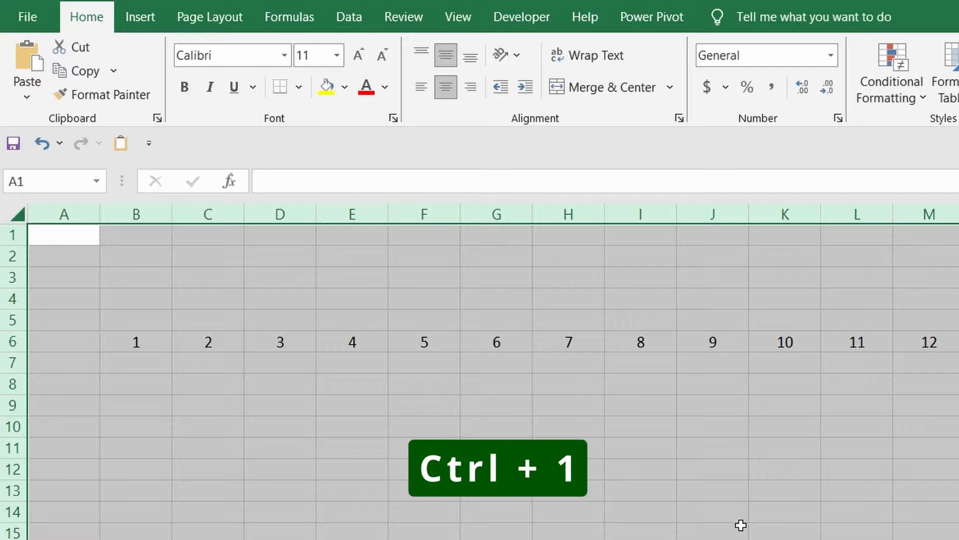
Turn on text wrapping for all cells of the March sheet through the Format Cells alignment settings.
{"action": "key", "text": "ctrl+1"}
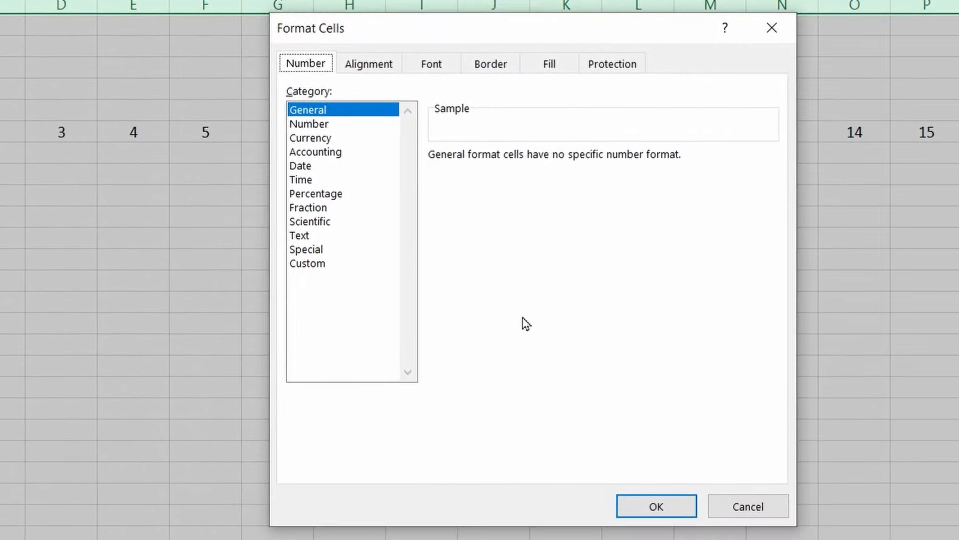
{"action": "left_click", "coordinate": [373, 65]}
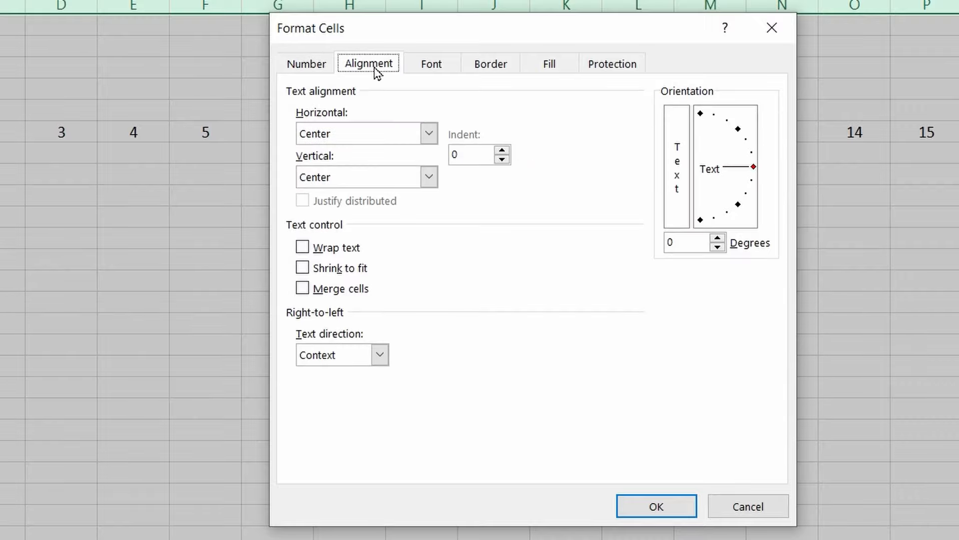
{"action": "left_click", "coordinate": [305, 253]}
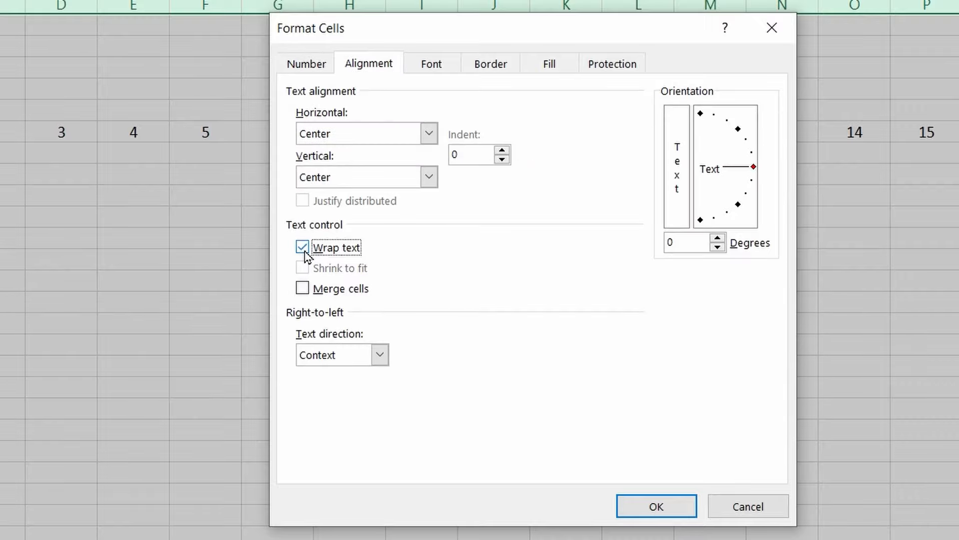
{"action": "left_click", "coordinate": [650, 505]}
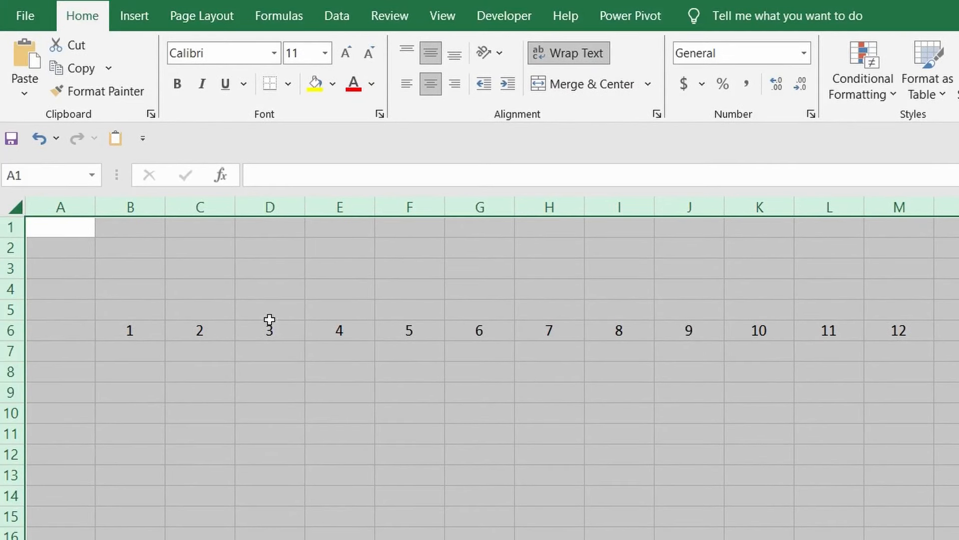
Set the width of all columns on the March sheet to 10.
{"action": "right_click", "coordinate": [334, 207]}
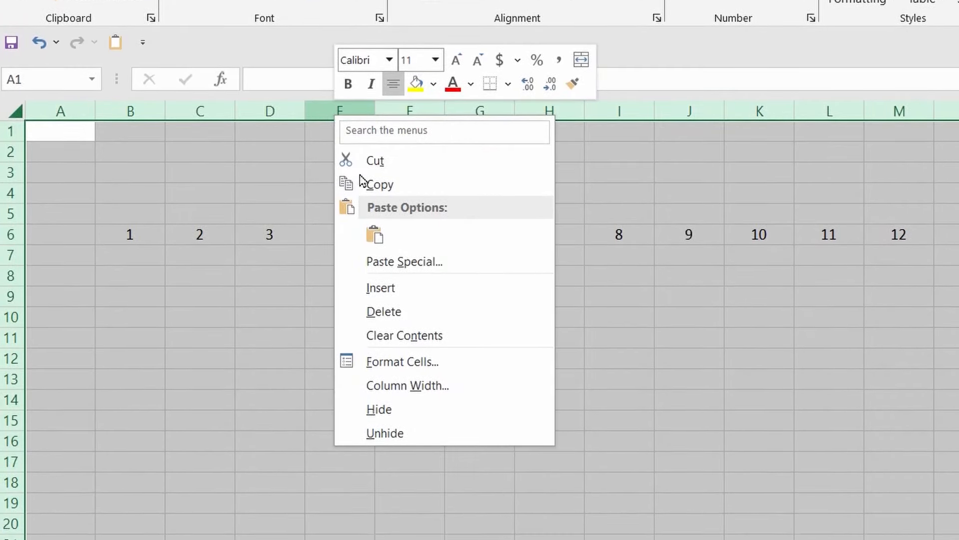
{"action": "left_click", "coordinate": [448, 385]}
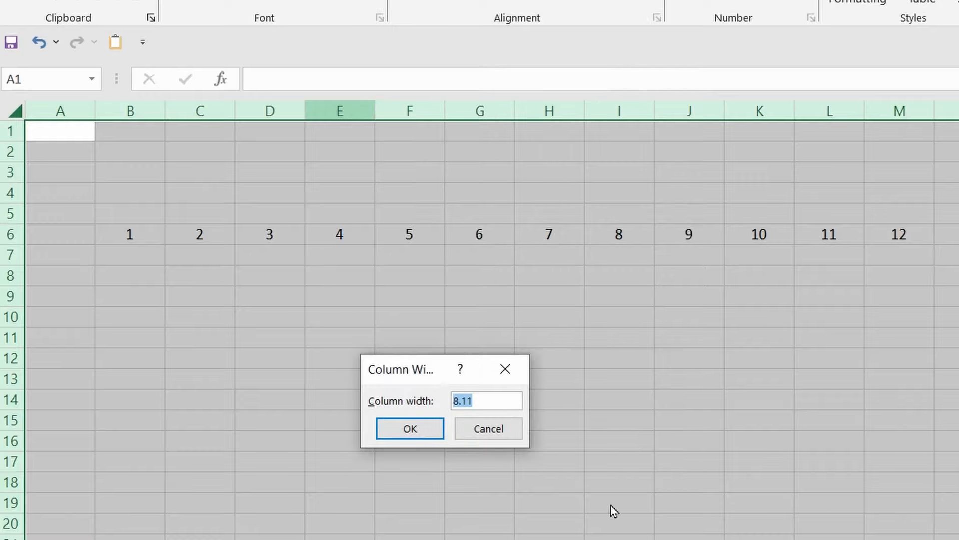
{"action": "type", "text": "10"}
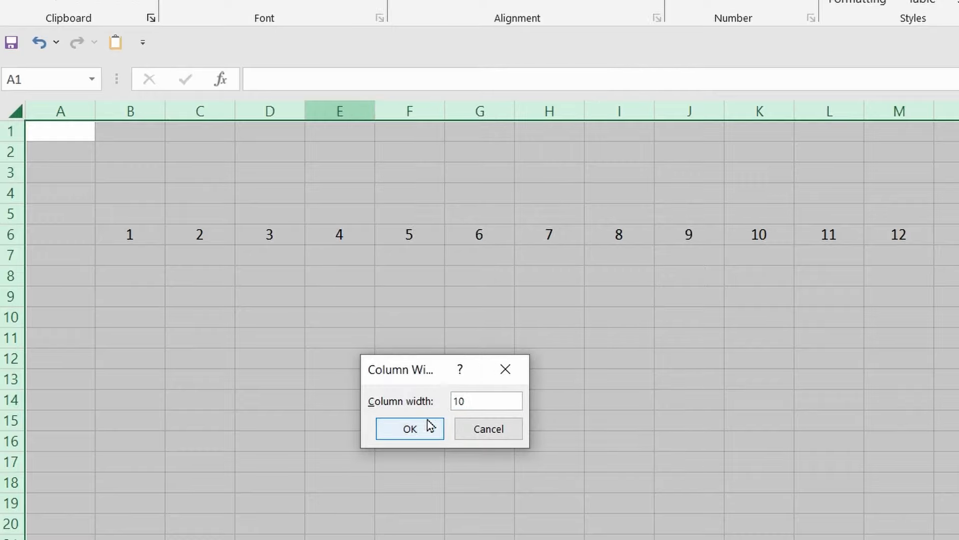
{"action": "left_click", "coordinate": [396, 426]}
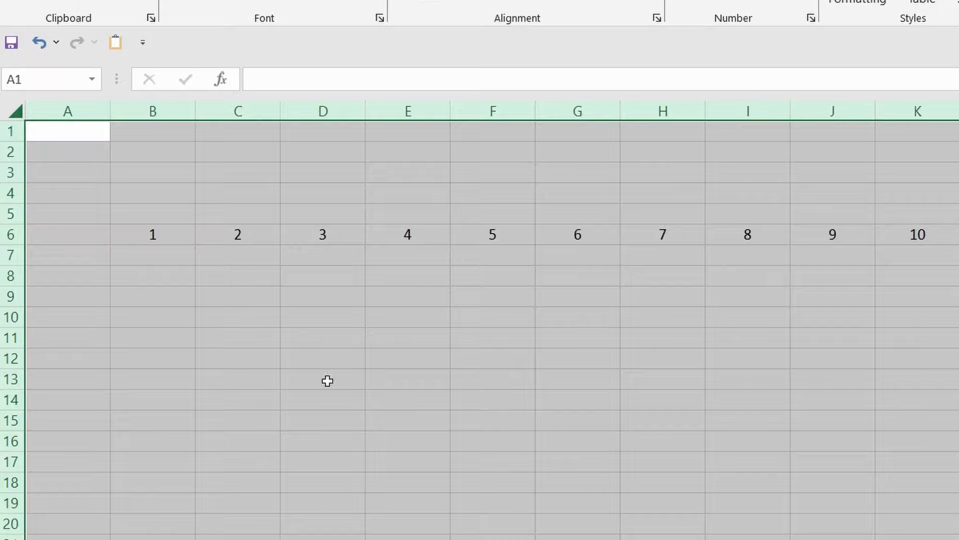
Enter "sat" in B7 and fill the weekday abbreviations along row 7 through AF7, under day 31.
{"action": "left_click", "coordinate": [172, 257]}
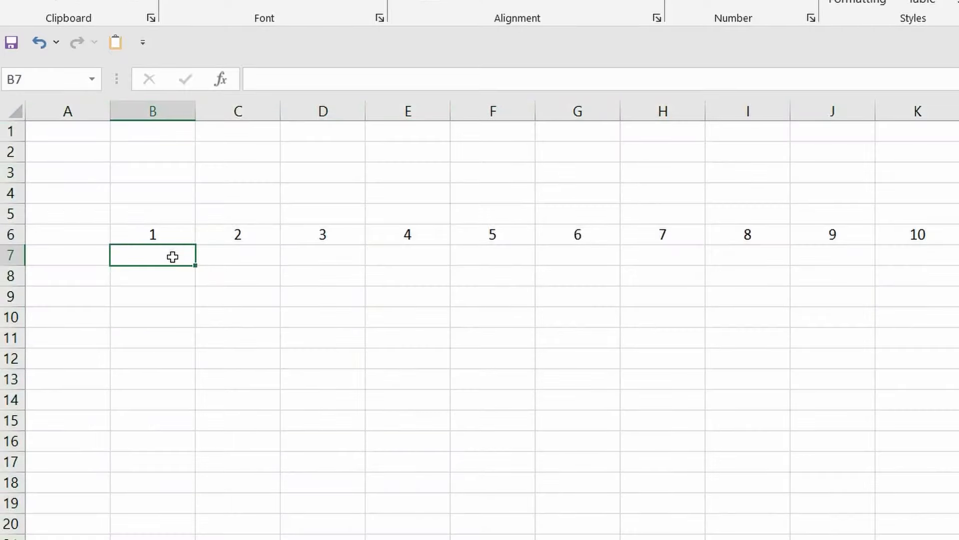
{"action": "type", "text": "sat"}
{"action": "left_click_drag", "start_coordinate": [196, 266], "coordinate": [958, 242]}
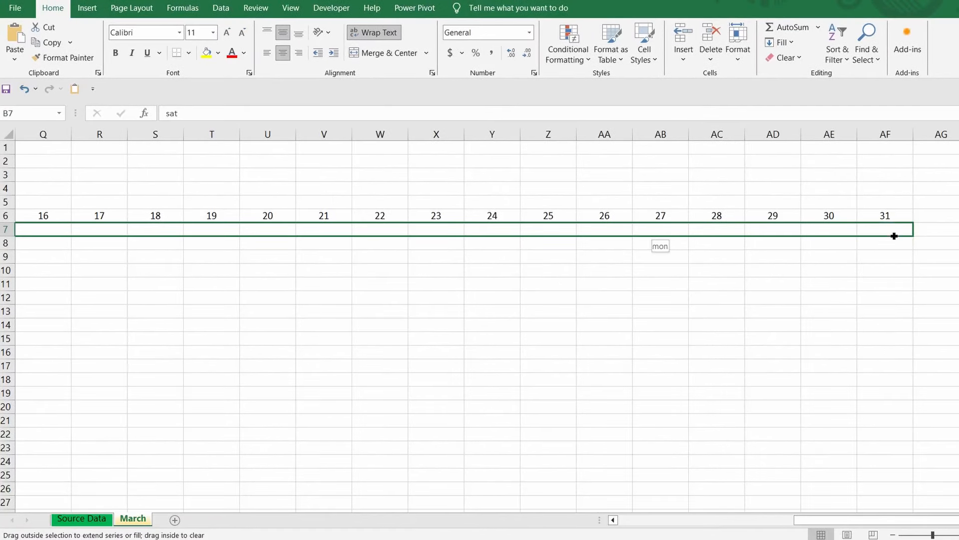
{"action": "left_click_drag", "start_coordinate": [893, 235], "coordinate": [893, 236]}
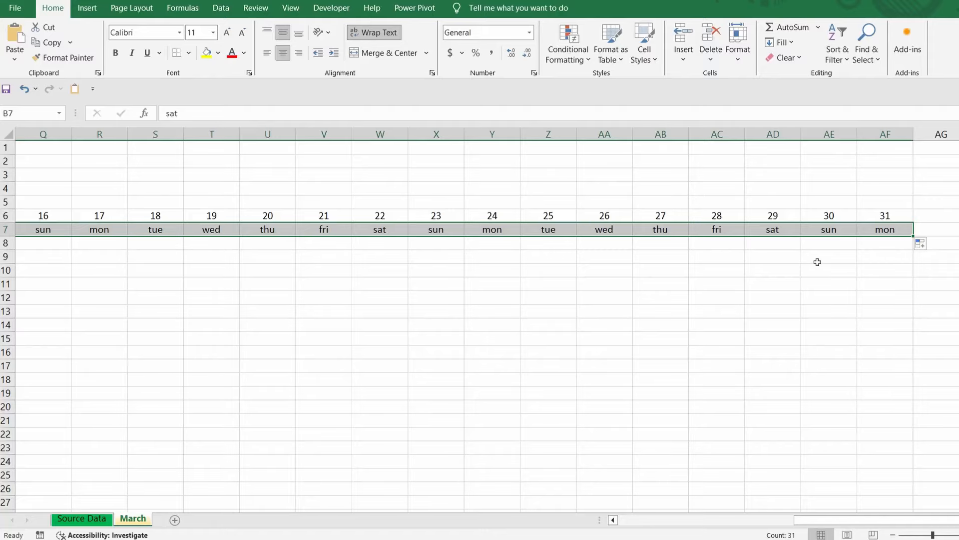
Review the day numbers and weekday labels across rows 6 and 7 for the whole month.
{"action": "left_click", "coordinate": [893, 535]}
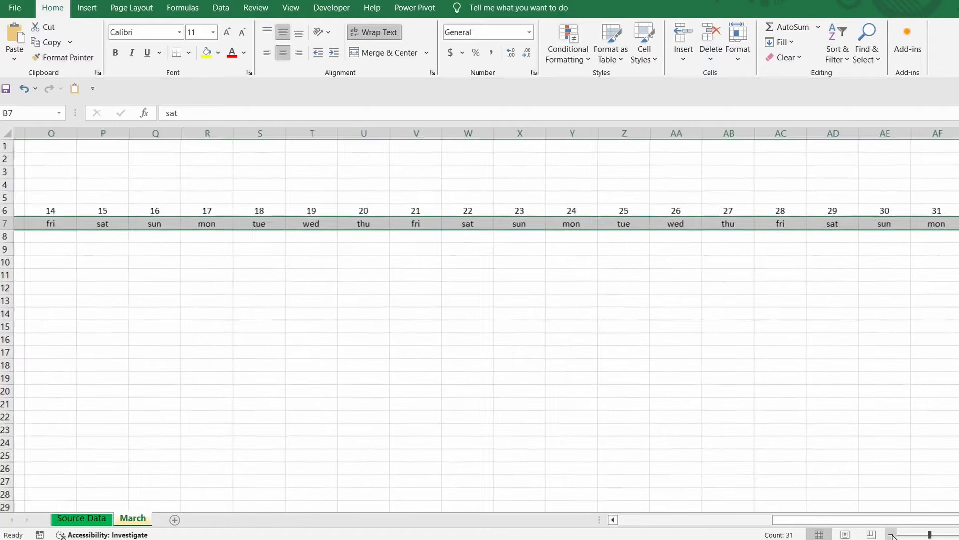
{"action": "left_click", "coordinate": [893, 535]}
{"action": "left_click", "coordinate": [893, 536]}
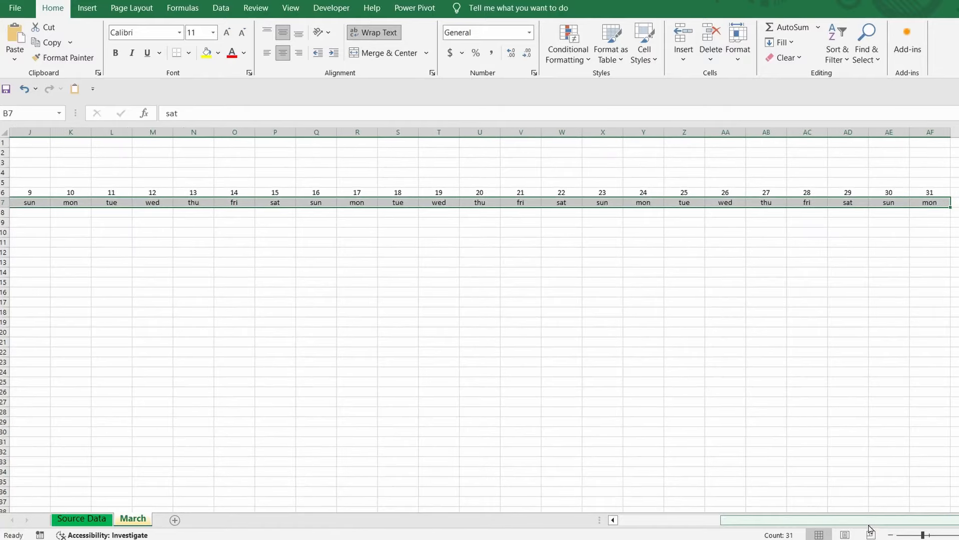
{"action": "scroll", "coordinate": [860, 526], "scroll_direction": "down", "scroll_amount": 2}
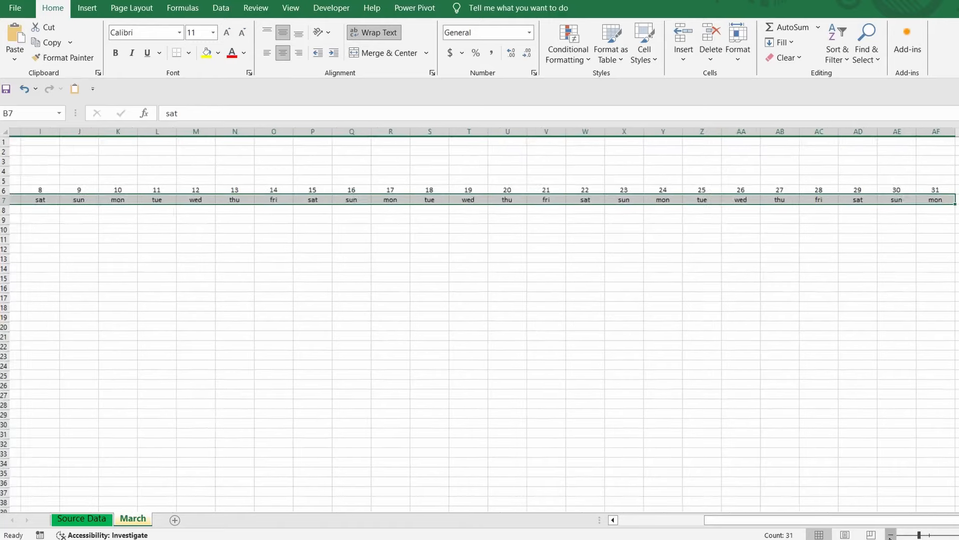
{"action": "left_click_drag", "start_coordinate": [859, 526], "coordinate": [800, 523]}
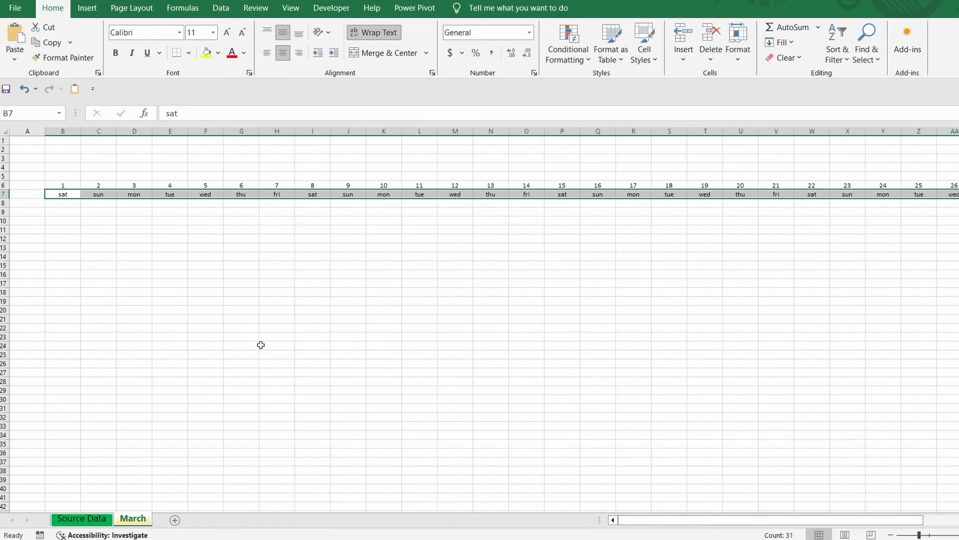
{"action": "left_click", "coordinate": [65, 194]}
{"action": "scroll", "coordinate": [900, 523], "scroll_direction": "up", "scroll_amount": 3}
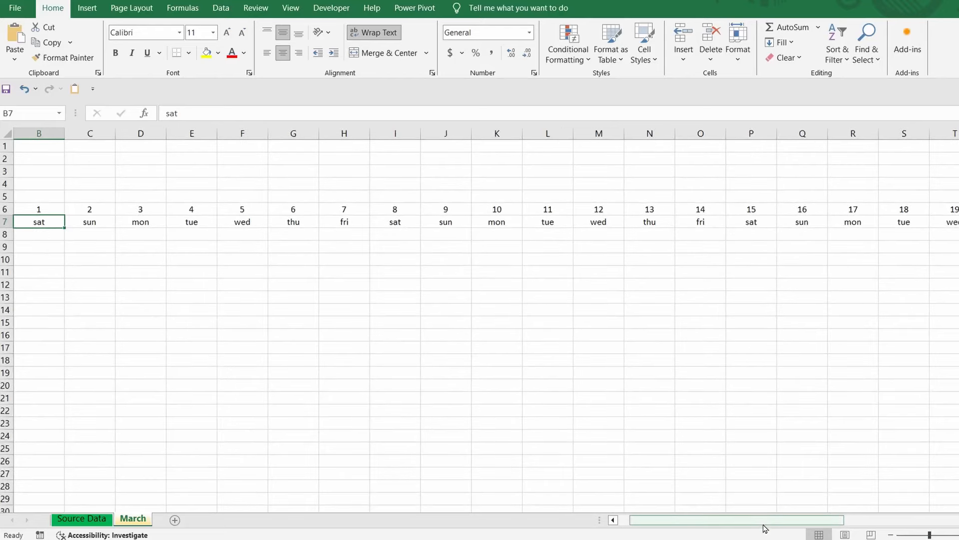
{"action": "left_click_drag", "start_coordinate": [763, 525], "coordinate": [653, 511]}
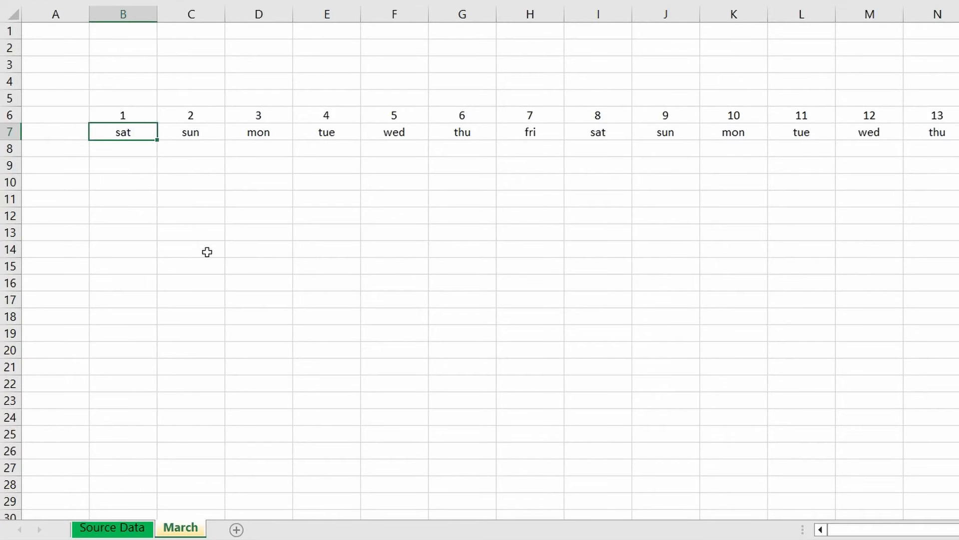
Merge and center cells A6:A7 and widen column A to fit employee names.
{"action": "left_click", "coordinate": [51, 120]}
{"action": "left_click_drag", "start_coordinate": [51, 120], "coordinate": [45, 133]}
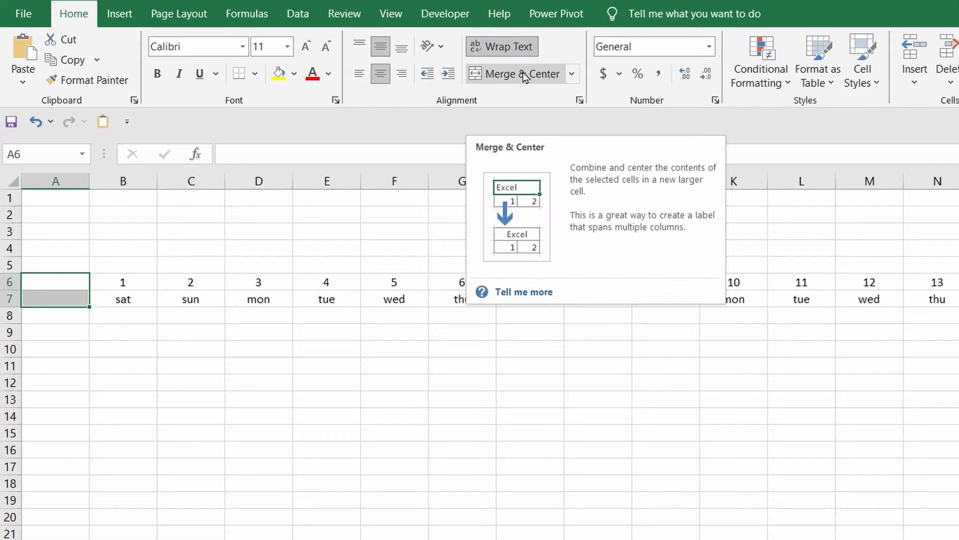
{"action": "left_click", "coordinate": [523, 72]}
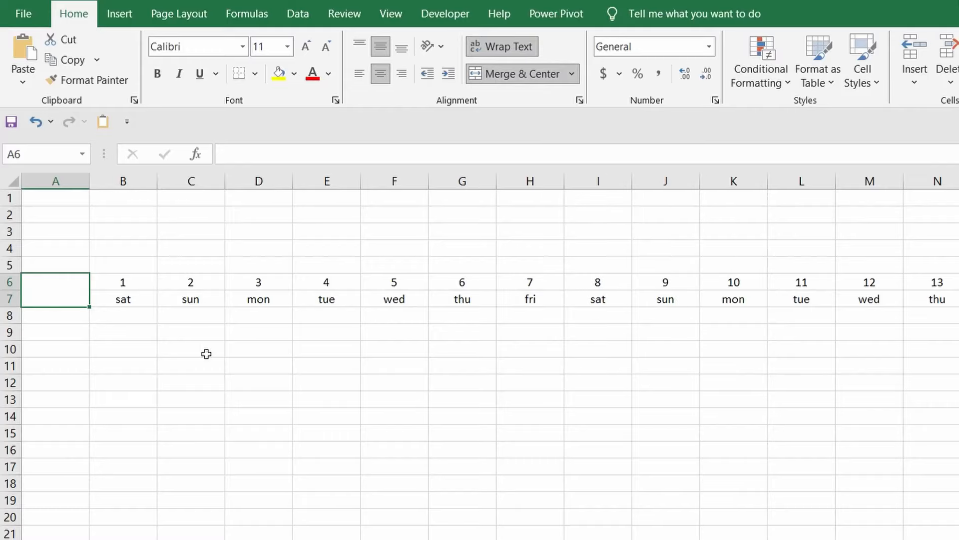
{"action": "left_click_drag", "start_coordinate": [89, 185], "coordinate": [151, 193]}
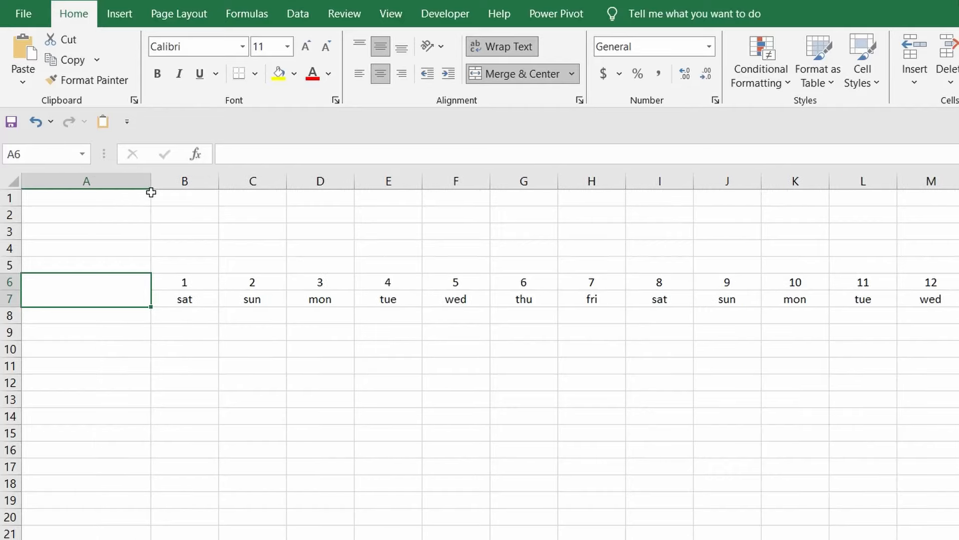
Enter the heading "Employee" in the merged cell A6.
{"action": "double_click", "coordinate": [92, 294]}
{"action": "type", "text": "E"}
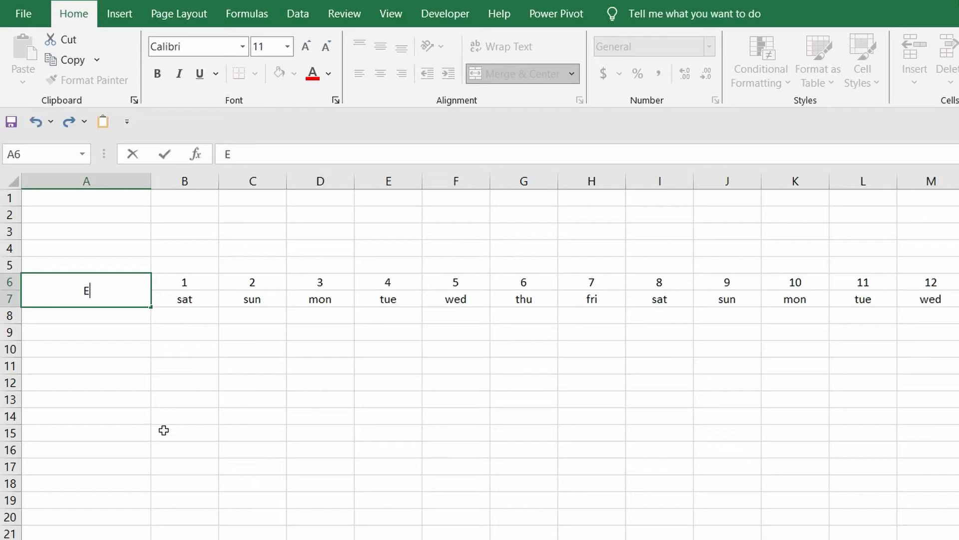
{"action": "type", "text": "mploy"}
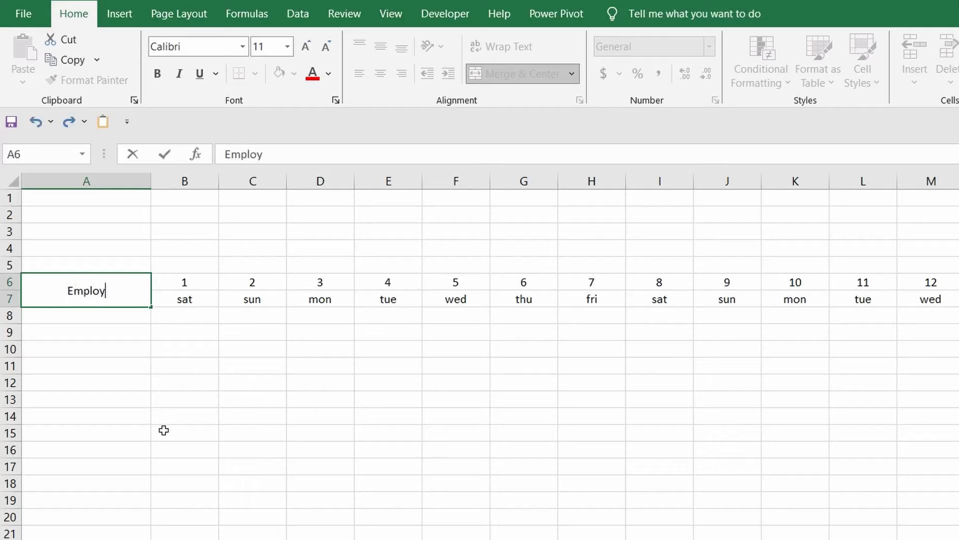
{"action": "type", "text": "ee"}
{"action": "key", "text": "ctrl+Return"}
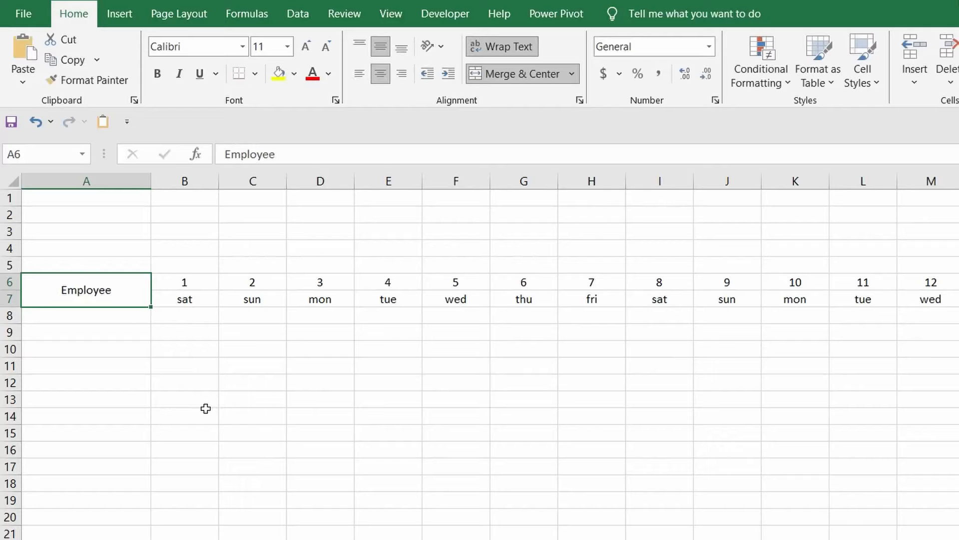
Enter the full names of seven employees in every second row of column A, from A8 to A20.
{"action": "key", "text": "Down"}
{"action": "type", "text": "John"}
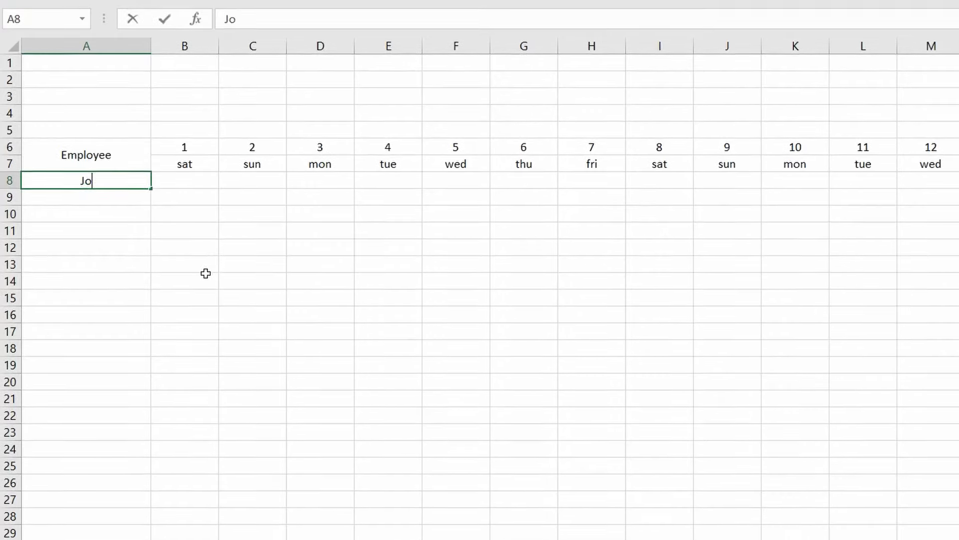
{"action": "type", "text": " Smith"}
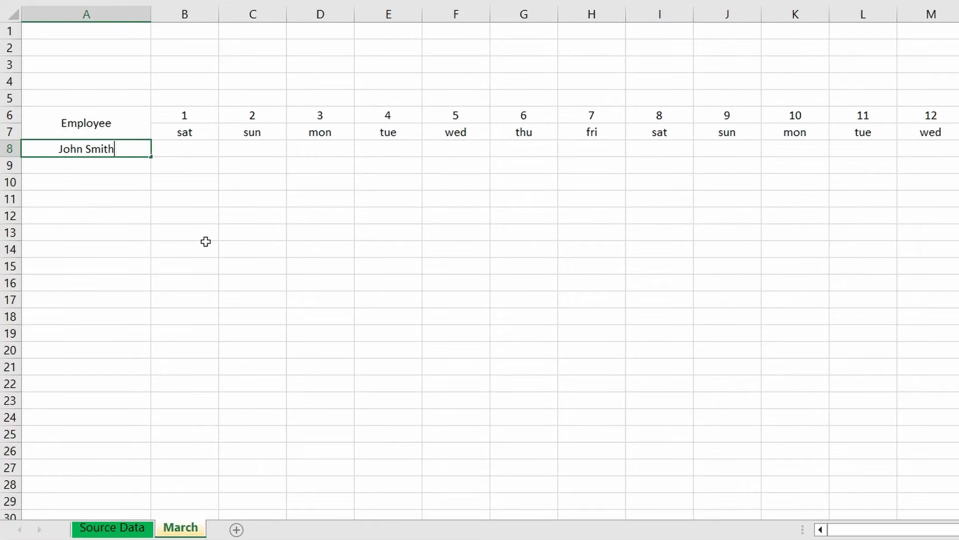
{"action": "key", "text": "Return"}
{"action": "key", "text": "Down"}
{"action": "type", "text": "Em"}
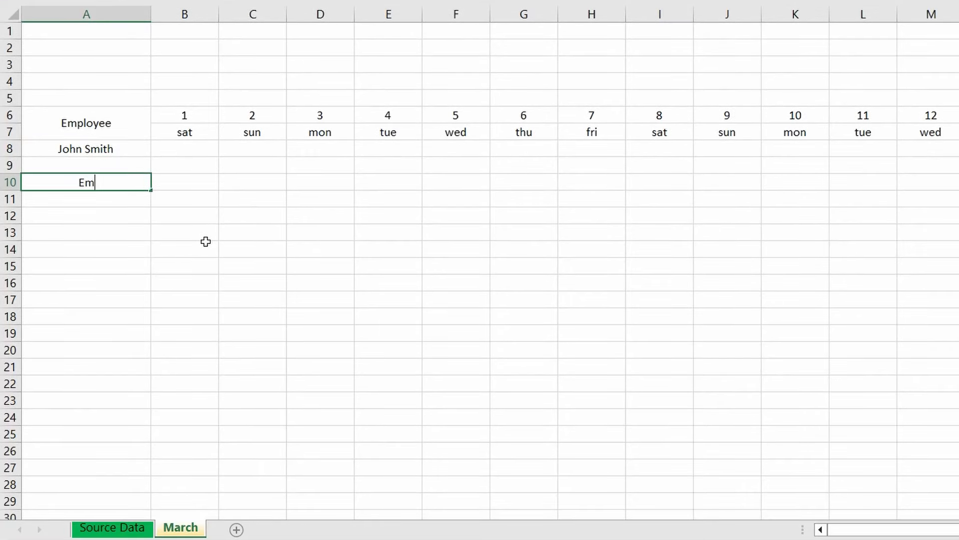
{"action": "type", "text": "ily Johnson"}
{"action": "key", "text": "Return"}
{"action": "key", "text": "Down"}
{"action": "type", "text": "Olivia Taylor"}
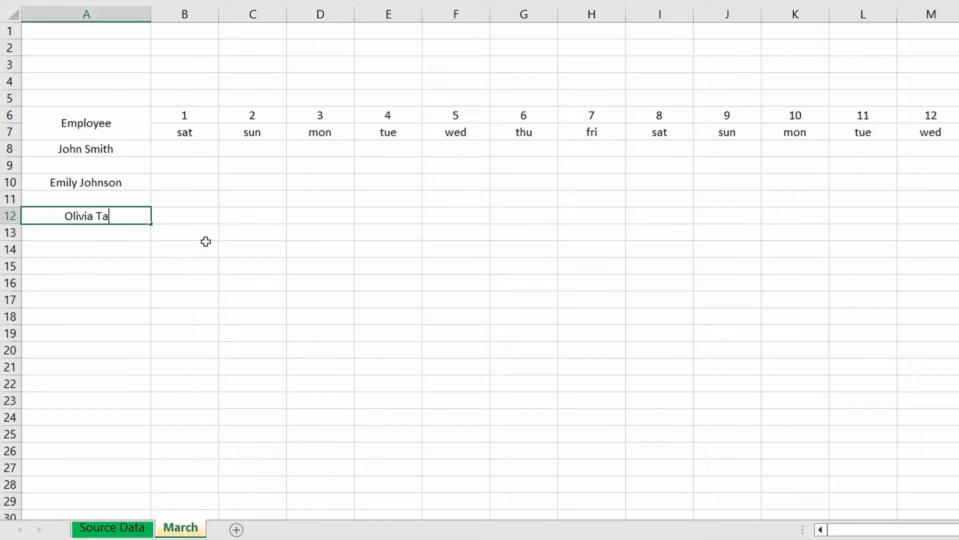
{"action": "key", "text": "Return"}
{"action": "key", "text": "Down"}
{"action": "type", "text": "Sophia Davis"}
{"action": "key", "text": "Return"}
{"action": "key", "text": "Down"}
{"action": "type", "text": "Michael Wilson"}
{"action": "key", "text": "Return"}
{"action": "key", "text": "Down"}
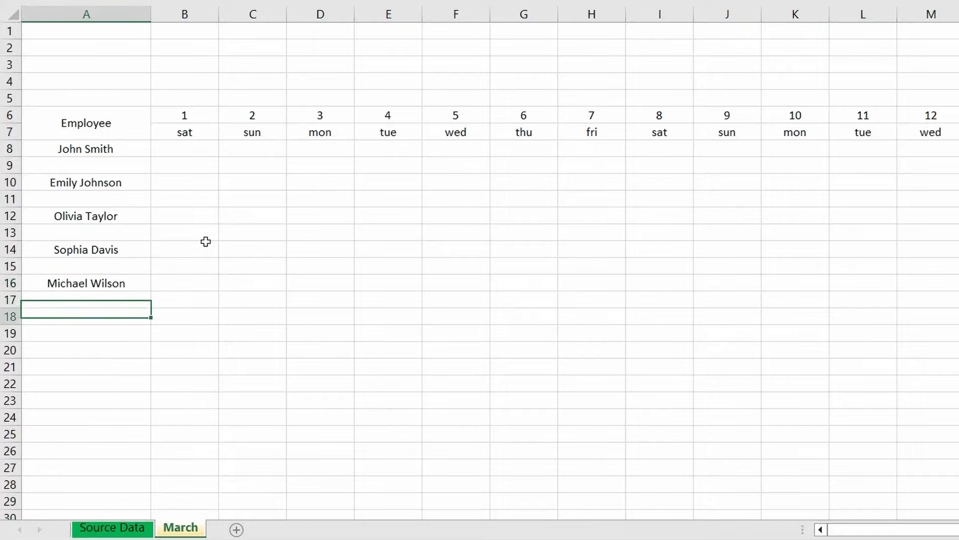
{"action": "type", "text": "Christopher Brown"}
{"action": "key", "text": "Return"}
{"action": "key", "text": "Down"}
{"action": "type", "text": "David Anderson"}
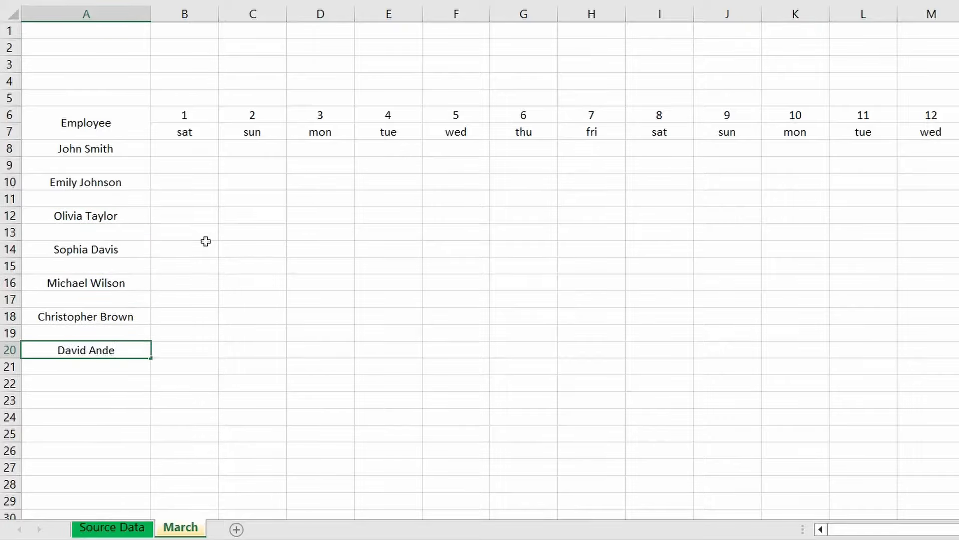
{"action": "key", "text": "Return"}
Enter the label "Total number of employees per day" in cell A22.
{"action": "key", "text": "Down"}
{"action": "type", "text": "Total ni"}
{"action": "type", "text": "mber of employees per day"}
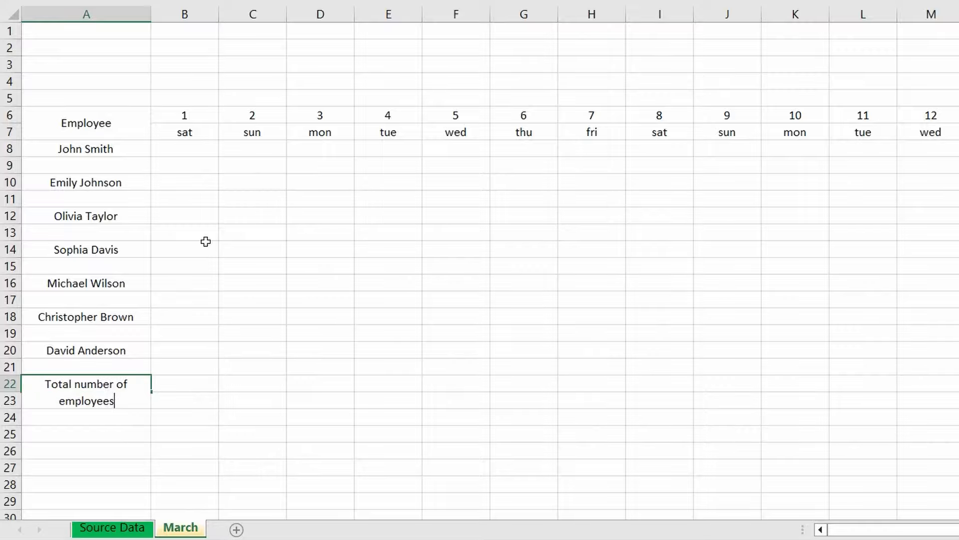
{"action": "left_click", "coordinate": [387, 500]}
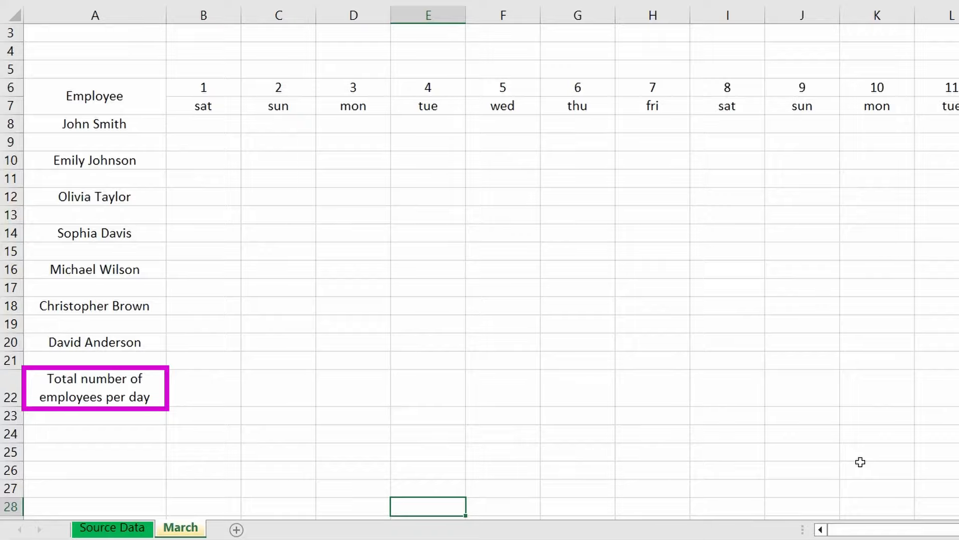
Merge and center cells AG6:AG7 beside the day 31 column.
{"action": "left_click_drag", "start_coordinate": [857, 531], "coordinate": [869, 531]}
{"action": "left_click_drag", "start_coordinate": [952, 530], "coordinate": [958, 530]}
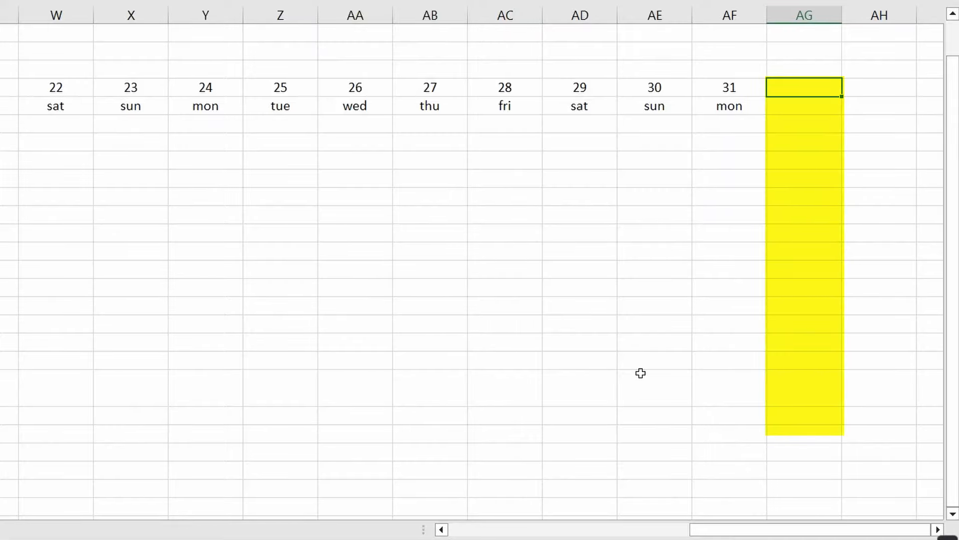
{"action": "left_click_drag", "start_coordinate": [797, 83], "coordinate": [797, 99]}
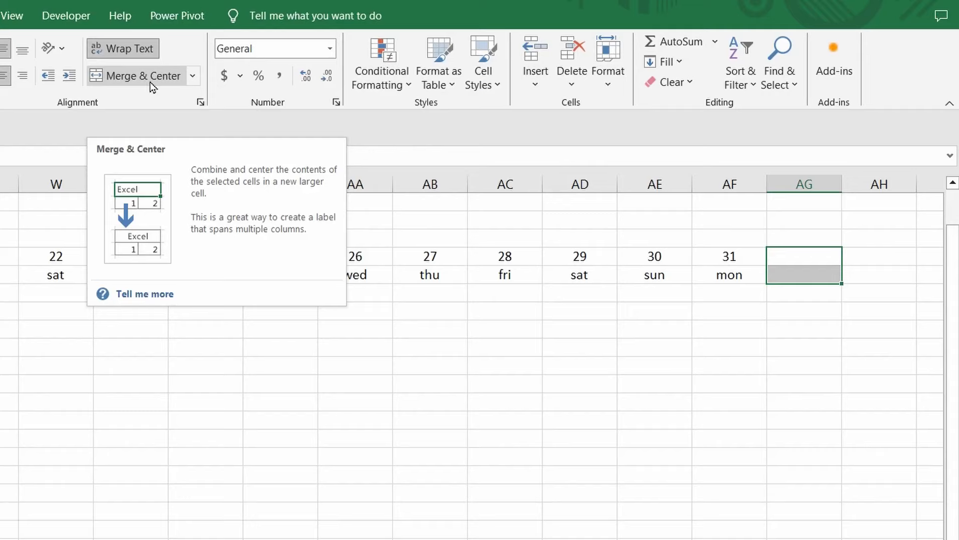
{"action": "left_click", "coordinate": [150, 56]}
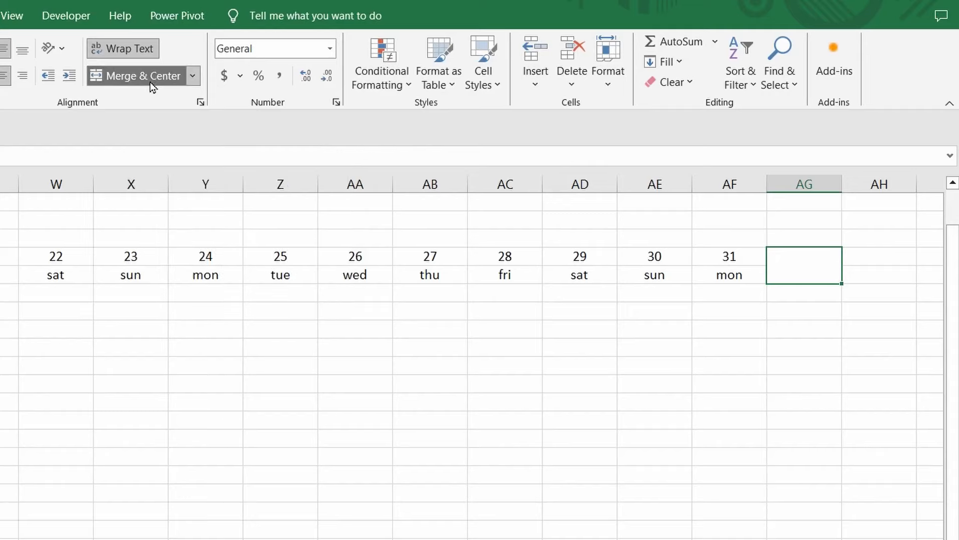
Enter the heading "Total hours" in AG6 and narrow column AG so the heading wraps onto two lines.
{"action": "type", "text": "Tot"}
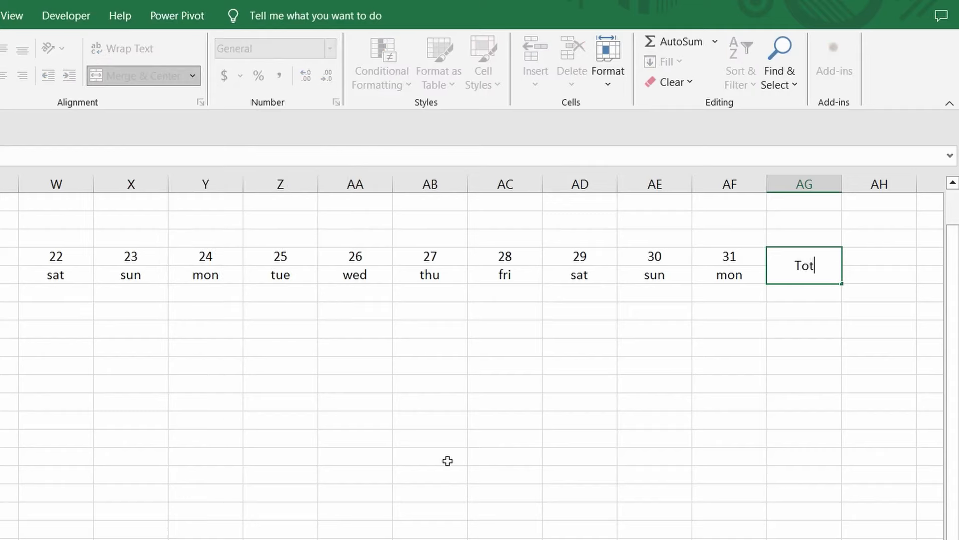
{"action": "type", "text": "al hours"}
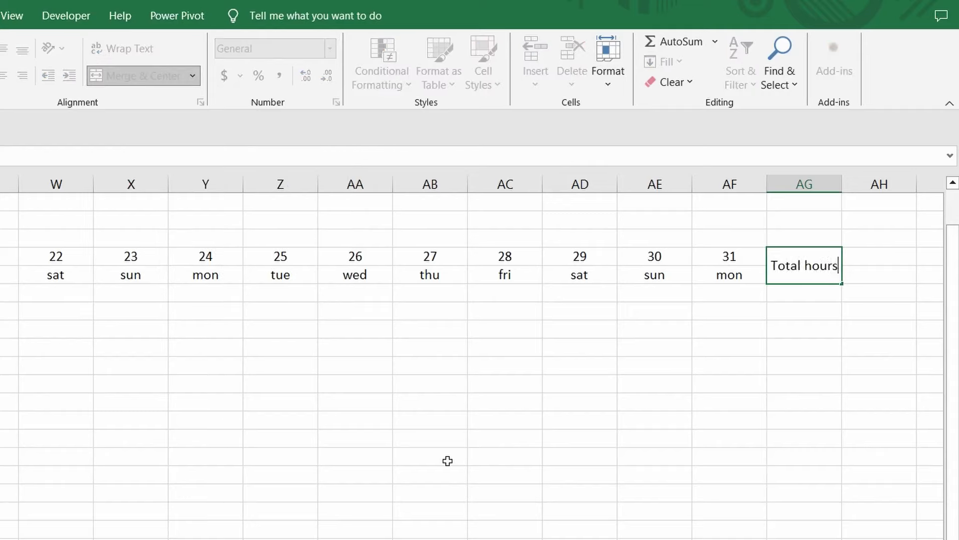
{"action": "key", "text": "ctrl+Return"}
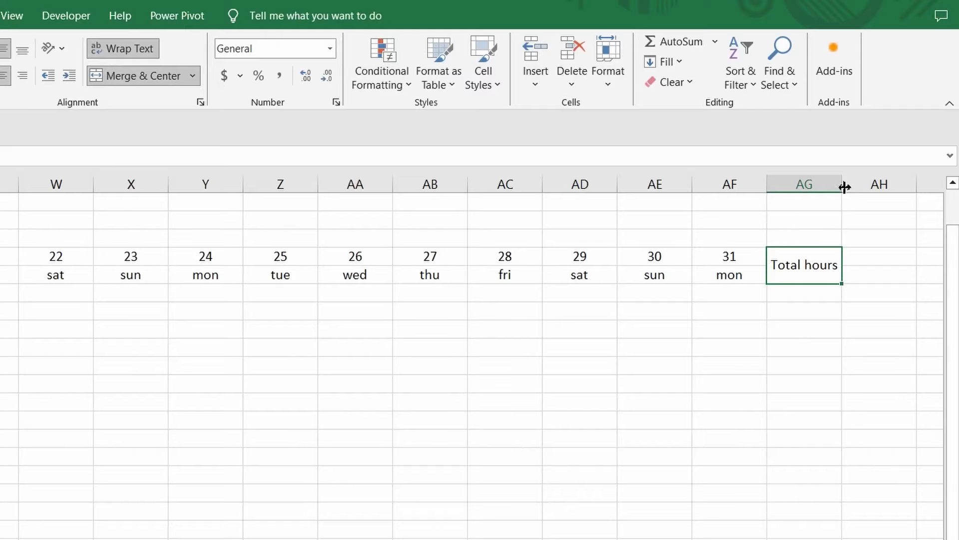
{"action": "left_click_drag", "start_coordinate": [842, 185], "coordinate": [830, 181]}
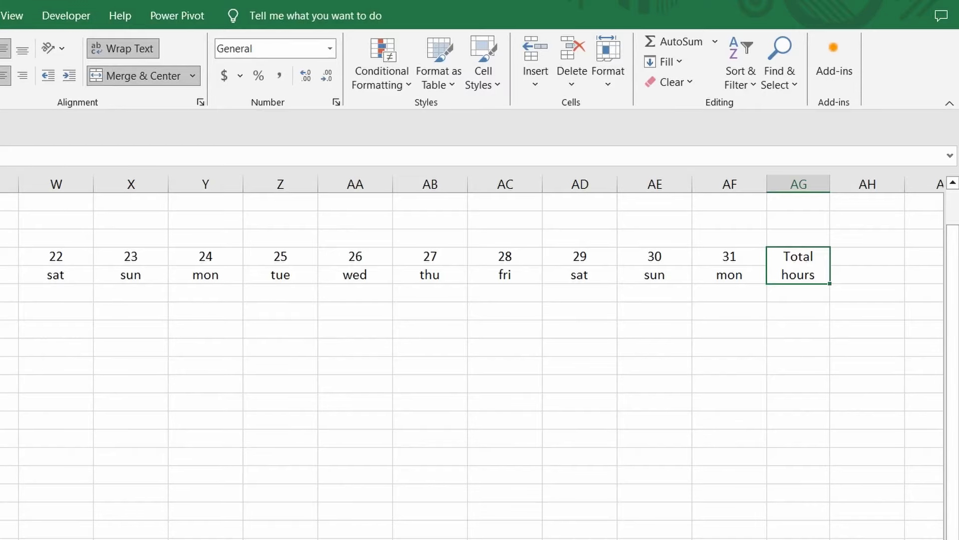
{"action": "left_click", "coordinate": [885, 532]}
{"action": "left_click", "coordinate": [885, 533]}
{"action": "left_click", "coordinate": [885, 533]}
{"action": "left_click", "coordinate": [886, 532]}
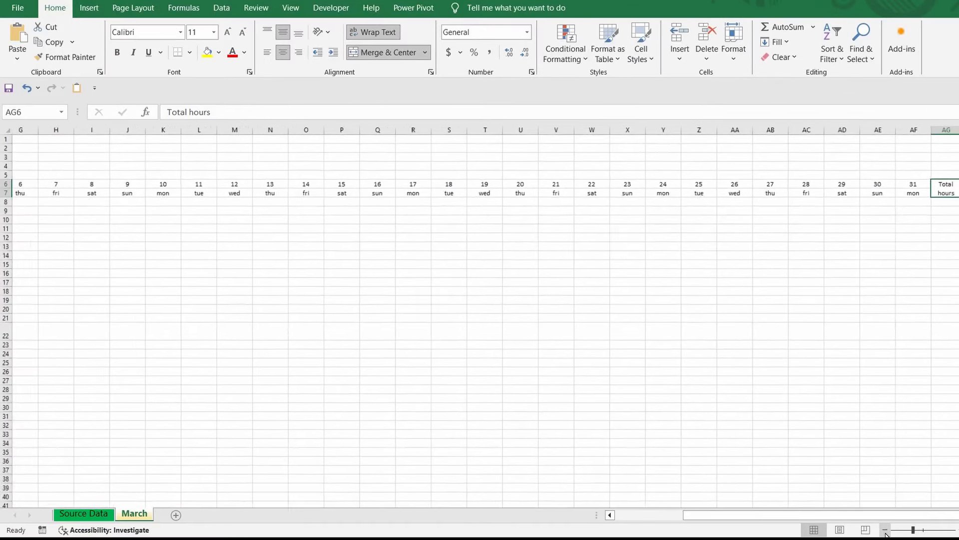
Apply all borders to the schedule range A6:AG22.
{"action": "left_click", "coordinate": [885, 533]}
{"action": "left_click", "coordinate": [885, 532]}
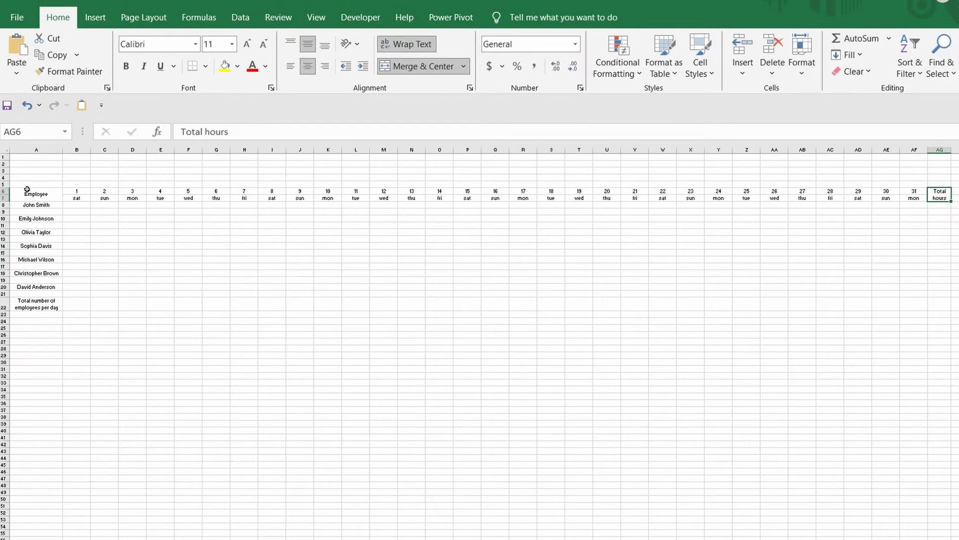
{"action": "left_click_drag", "start_coordinate": [27, 189], "coordinate": [939, 308]}
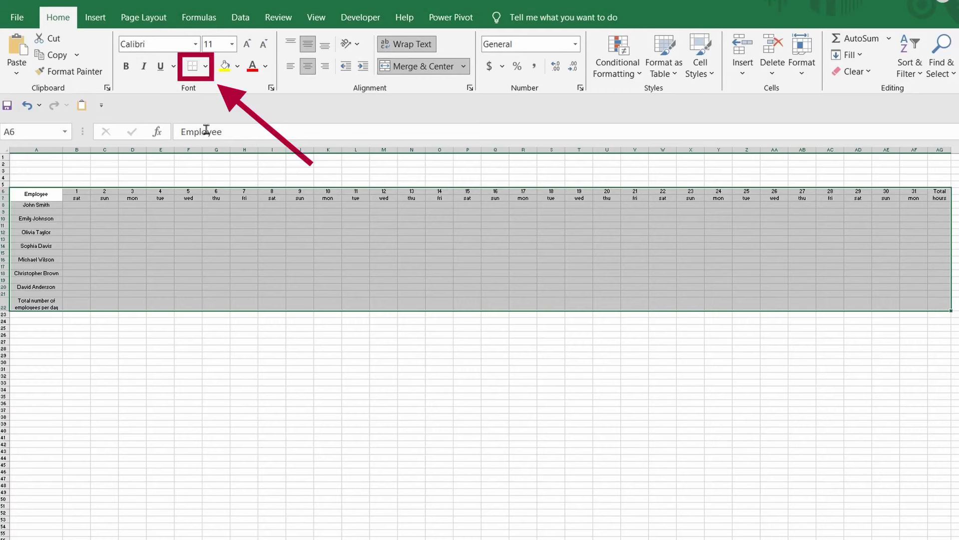
{"action": "left_click", "coordinate": [205, 66]}
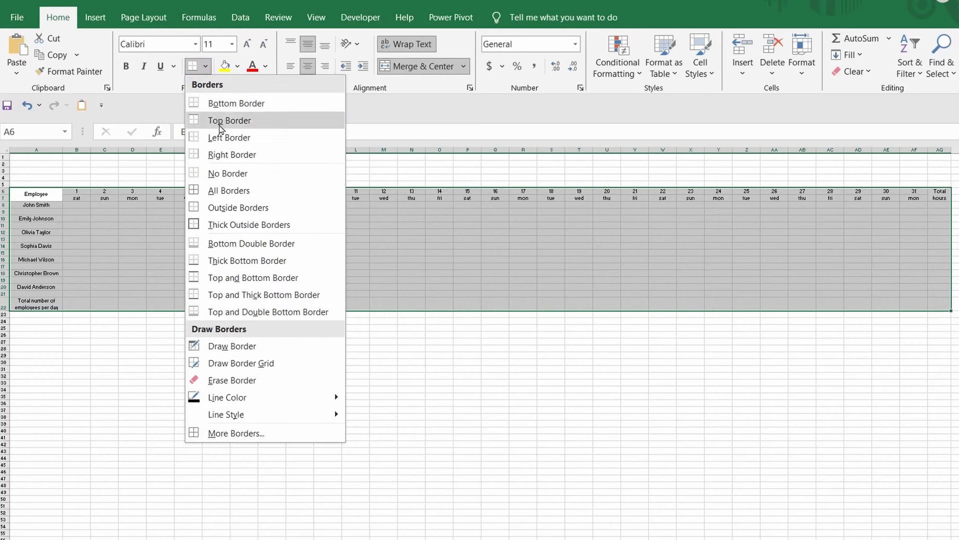
{"action": "left_click", "coordinate": [248, 194]}
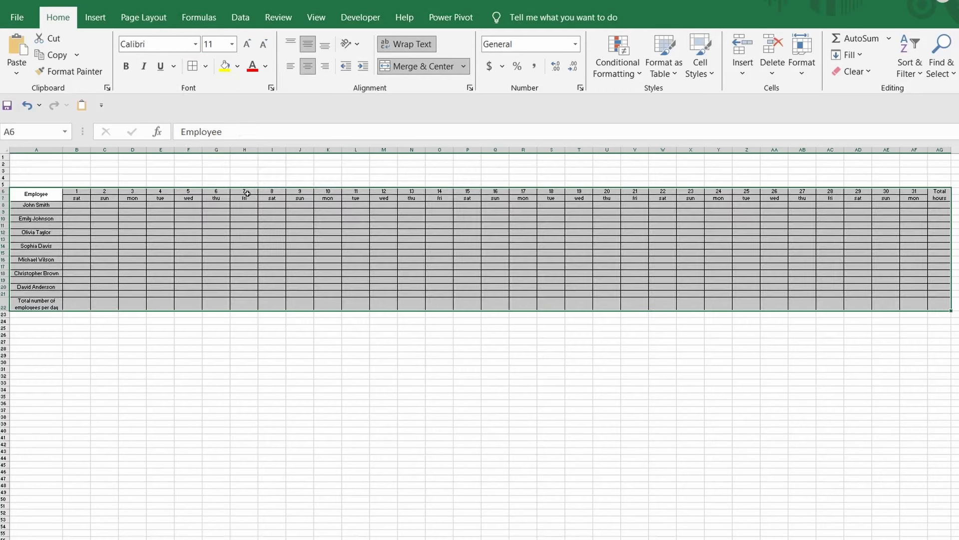
Fill the two-row schedule header from Employee to Total hours (A6:AG7) with light gold.
{"action": "left_click", "coordinate": [42, 194]}
{"action": "scroll", "coordinate": [480, 343], "scroll_direction": "up", "scroll_amount": 5}
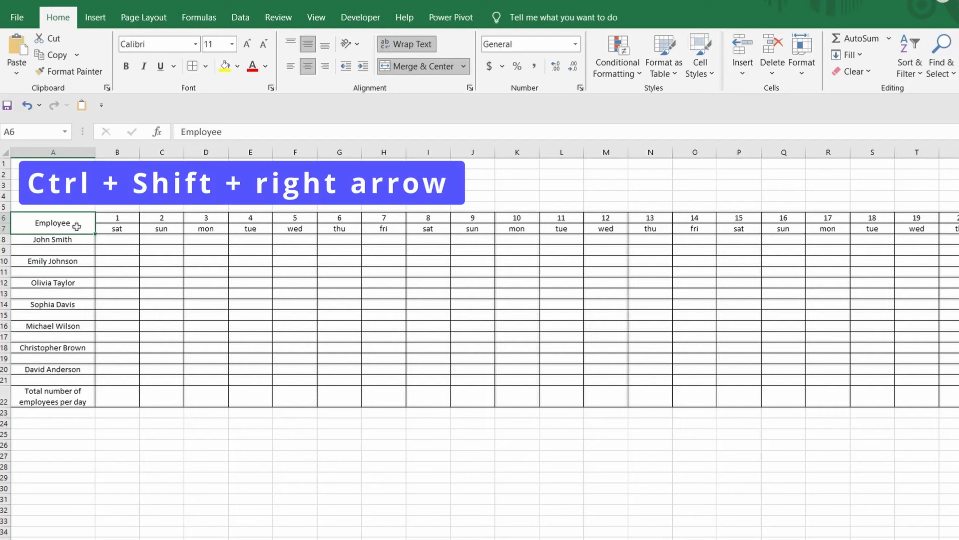
{"action": "key", "text": "ctrl+shift+Right"}
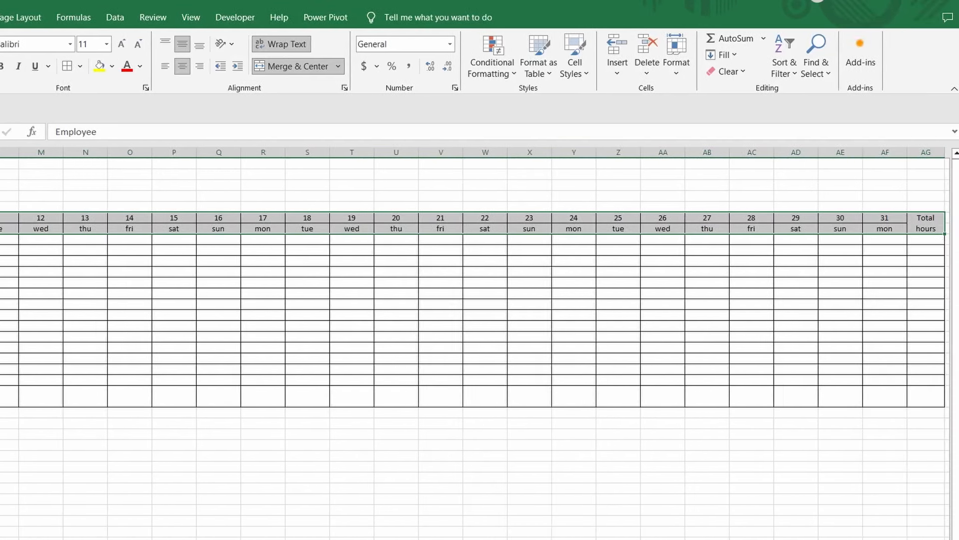
{"action": "left_click", "coordinate": [112, 66]}
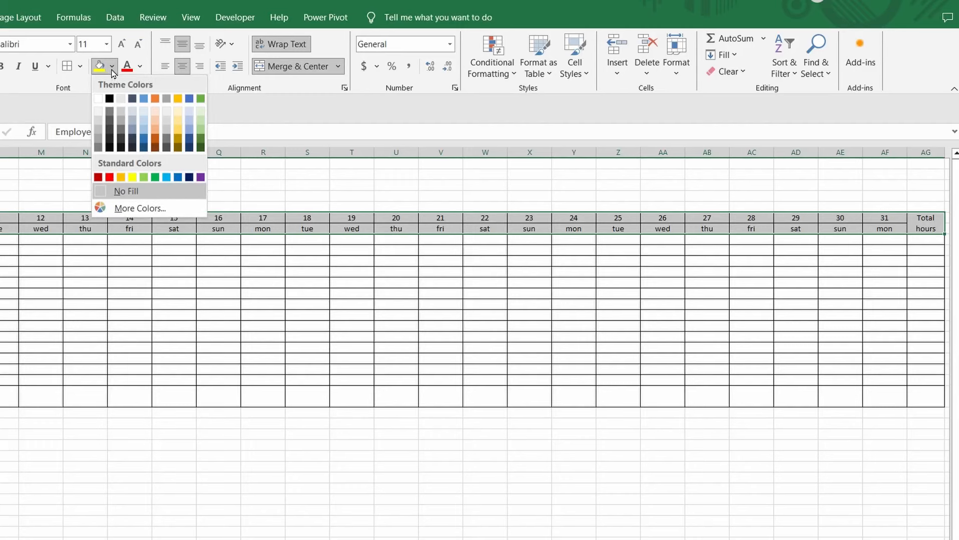
{"action": "left_click", "coordinate": [179, 112]}
Fill the header cells of the first weekend, days 1 and 2 (B6:C7), with standard orange.
{"action": "left_click_drag", "start_coordinate": [0, 218], "coordinate": [32, 229]}
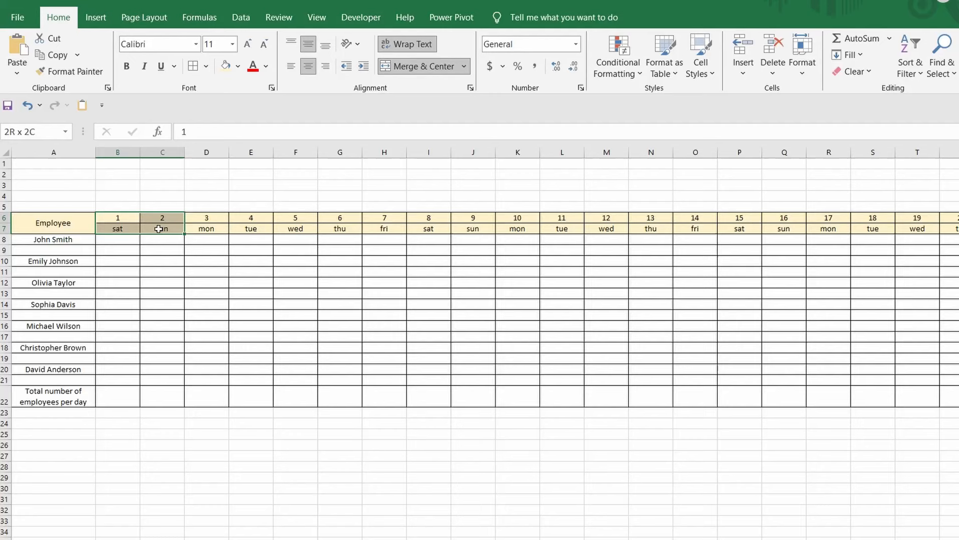
{"action": "left_click_drag", "start_coordinate": [158, 228], "coordinate": [158, 229]}
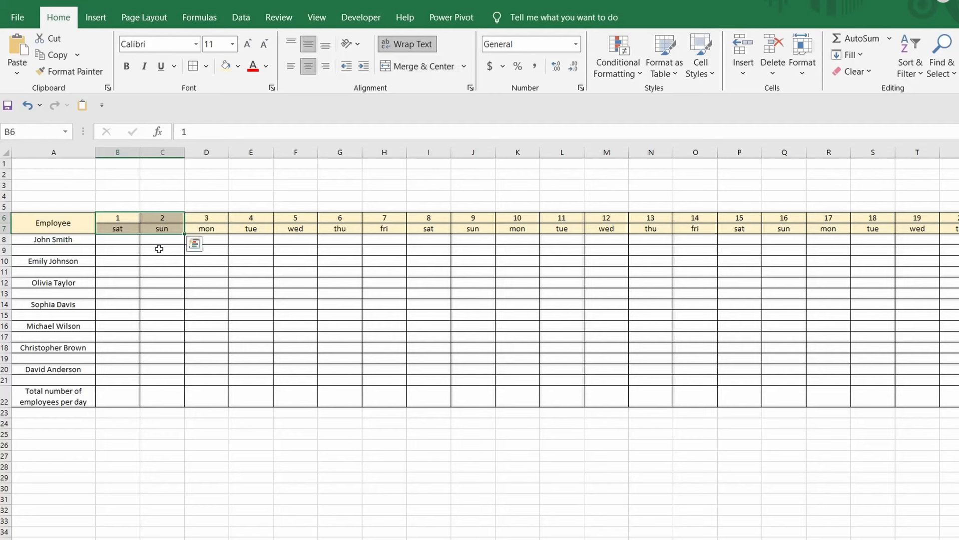
{"action": "left_click", "coordinate": [238, 67]}
{"action": "left_click", "coordinate": [246, 177]}
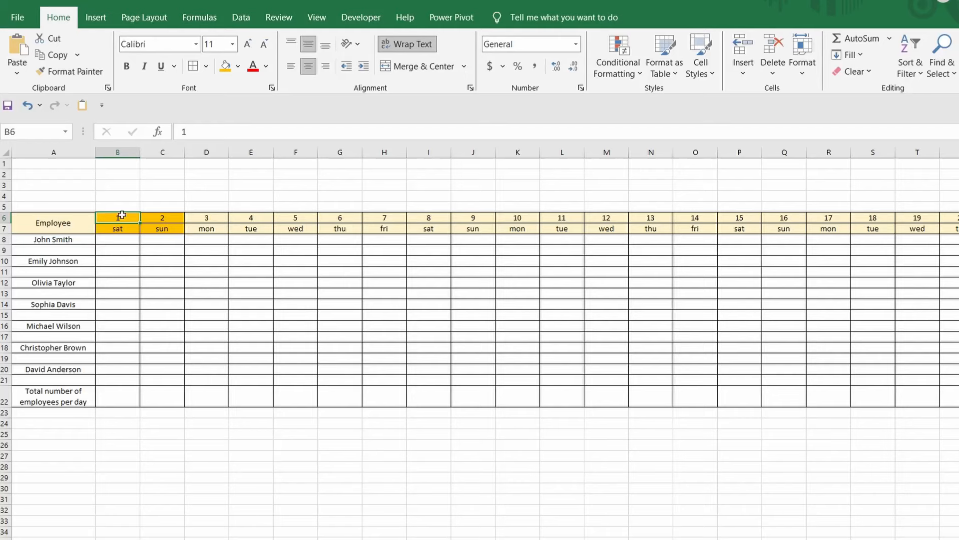
Extend the first week's header pattern (B6:H7) across through day 31 so every weekend is orange.
{"action": "left_click_drag", "start_coordinate": [122, 215], "coordinate": [384, 229]}
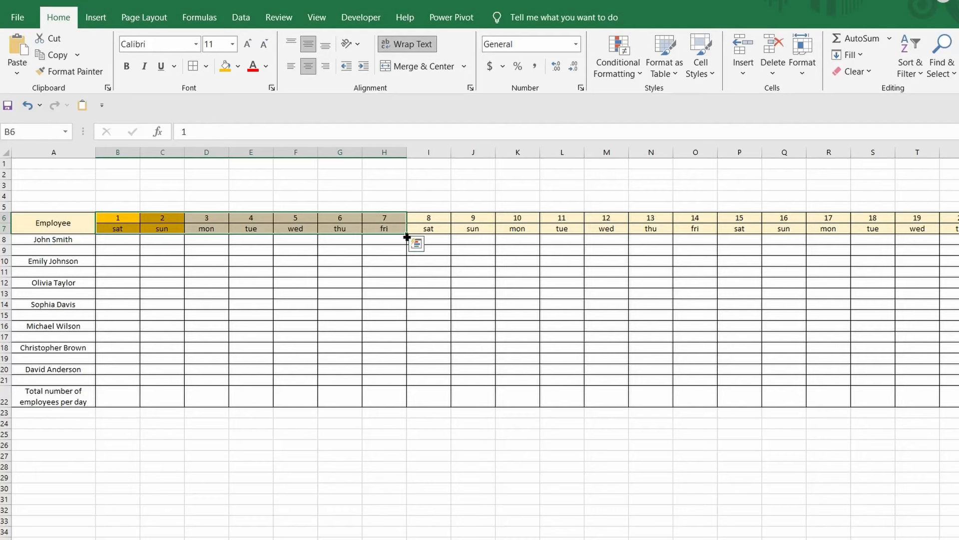
{"action": "left_click_drag", "start_coordinate": [407, 235], "coordinate": [892, 231]}
{"action": "left_click", "coordinate": [473, 467]}
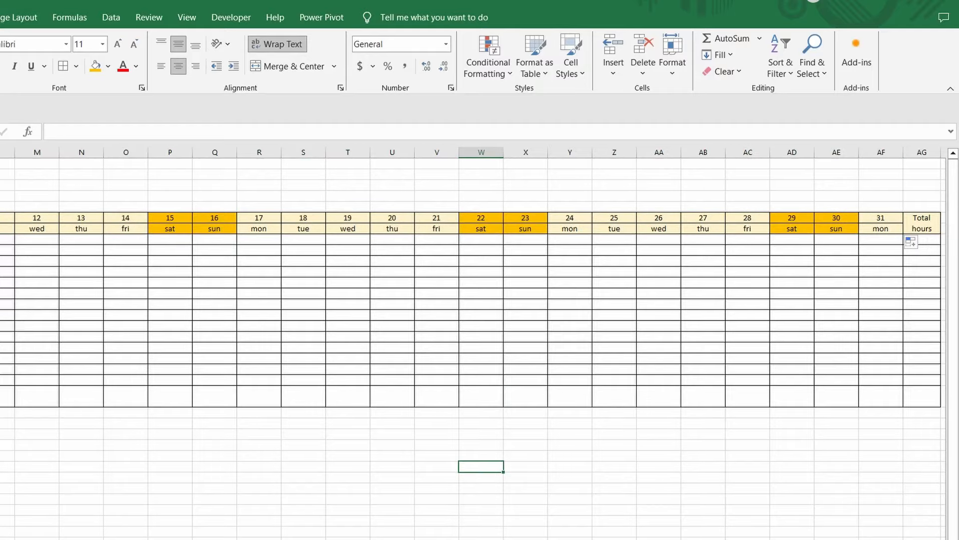
{"action": "scroll", "coordinate": [475, 345], "scroll_direction": "left", "scroll_amount": 3}
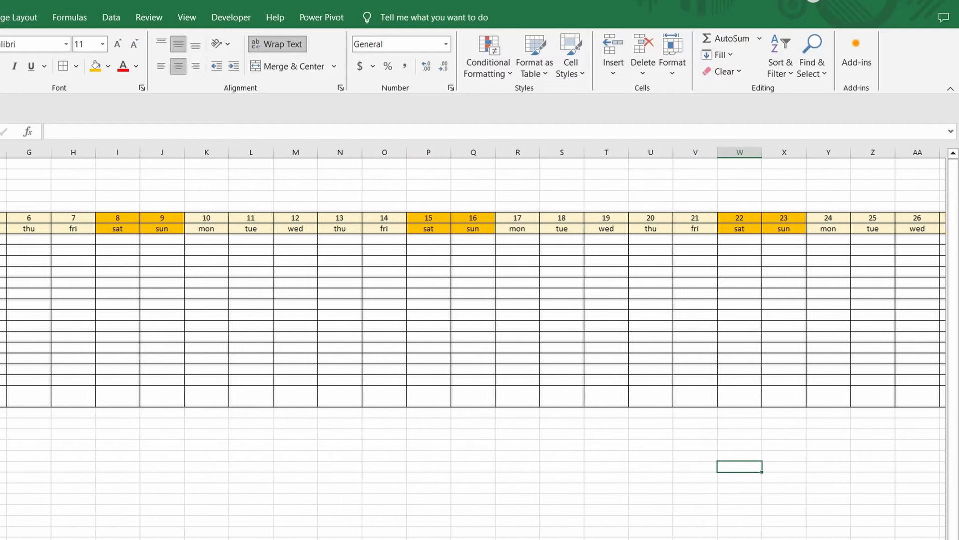
{"action": "scroll", "coordinate": [475, 345], "scroll_direction": "left", "scroll_amount": 2}
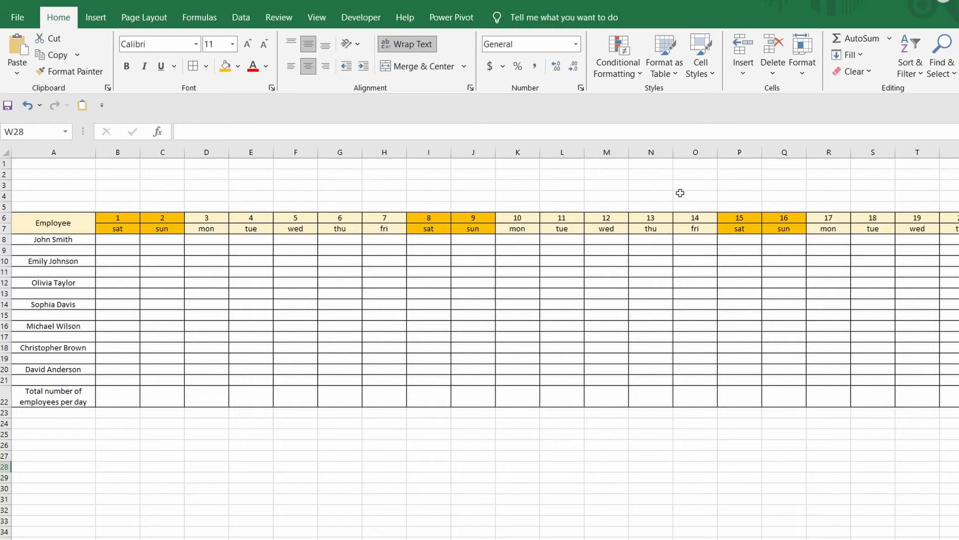
Merge and center O4:S4 and enter the title "Work schedule for March 2025".
{"action": "left_click", "coordinate": [688, 193]}
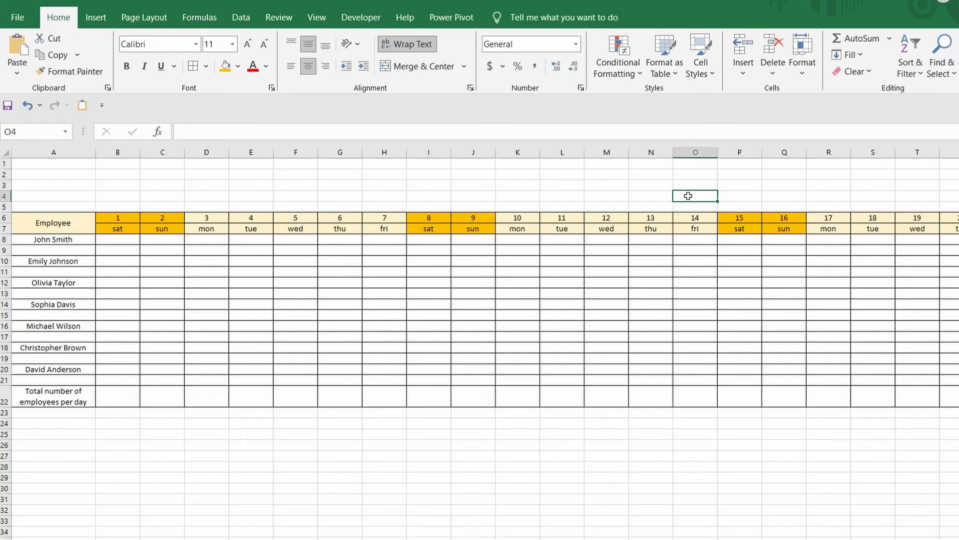
{"action": "left_click_drag", "start_coordinate": [690, 196], "coordinate": [854, 199]}
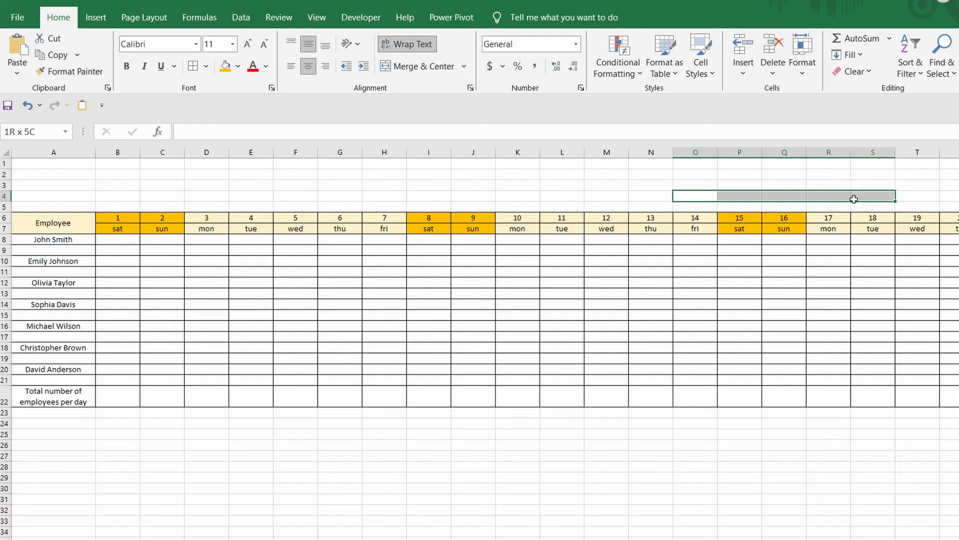
{"action": "left_click", "coordinate": [409, 70]}
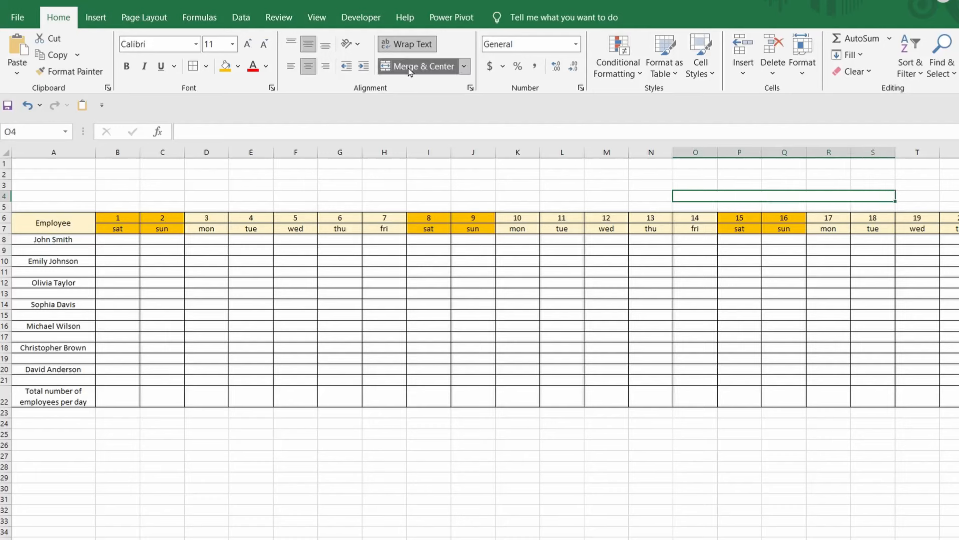
{"action": "type", "text": "Work schedule"}
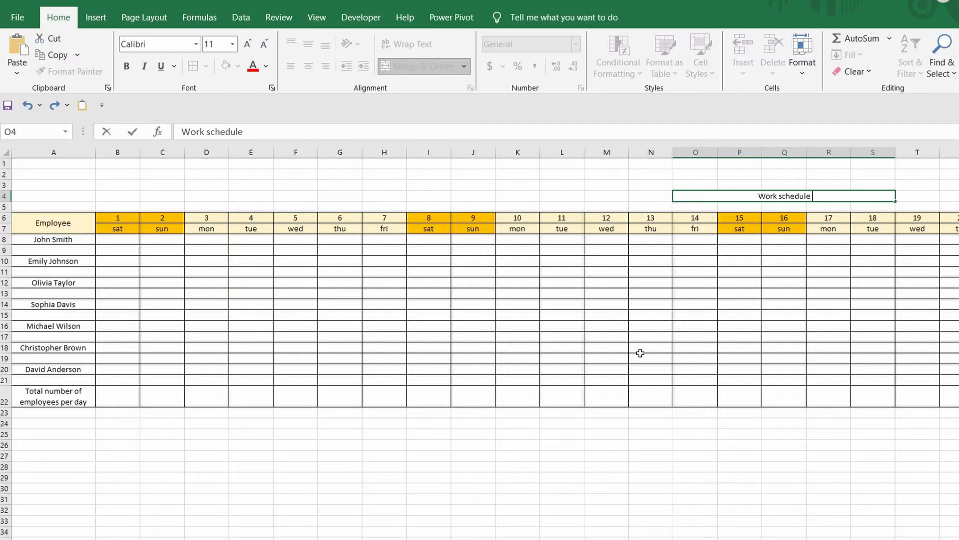
{"action": "type", "text": " for March"}
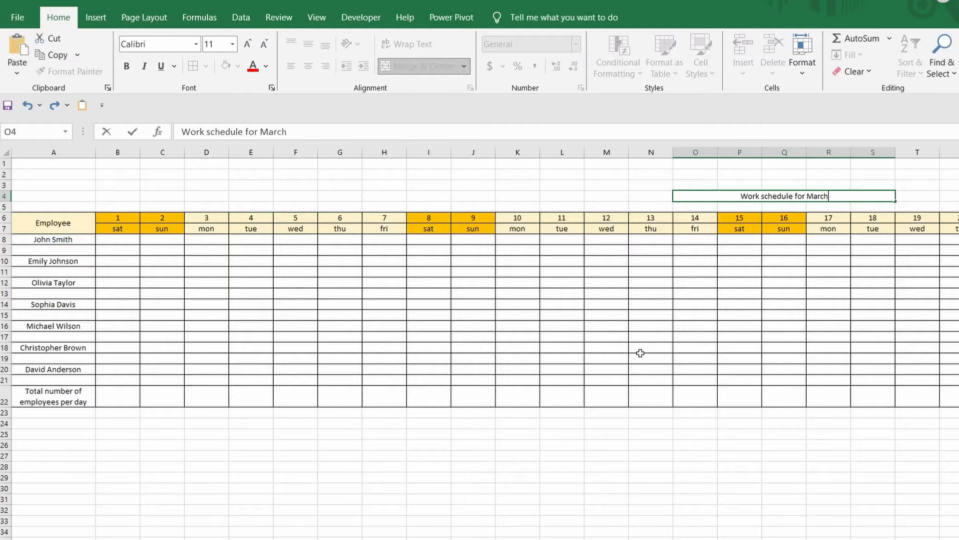
{"action": "type", "text": " 2025"}
{"action": "key", "text": "ctrl+Return"}
Make the schedule title in O4 bold and increase its font size to 14.
{"action": "scroll", "coordinate": [641, 353], "scroll_direction": "up", "scroll_amount": 5}
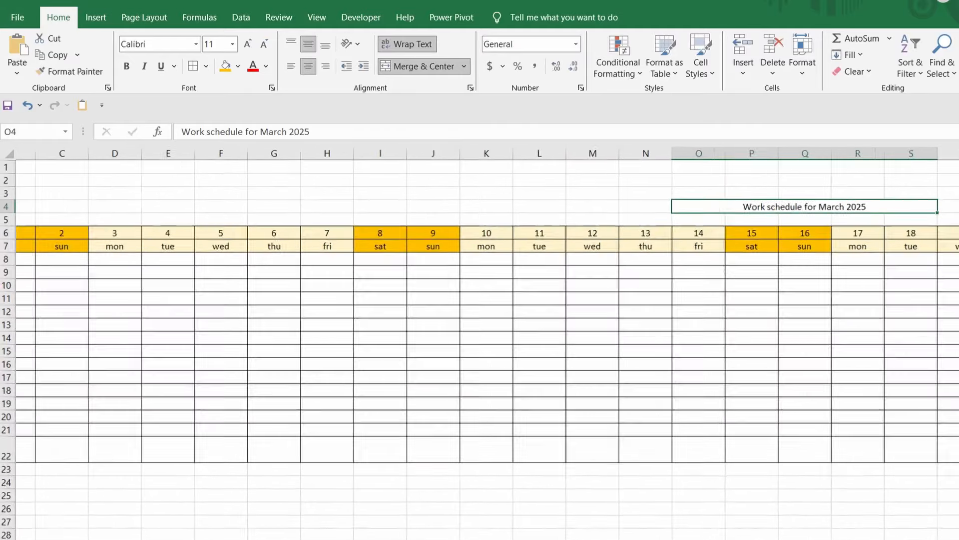
{"action": "scroll", "coordinate": [728, 450], "scroll_direction": "right", "scroll_amount": 2}
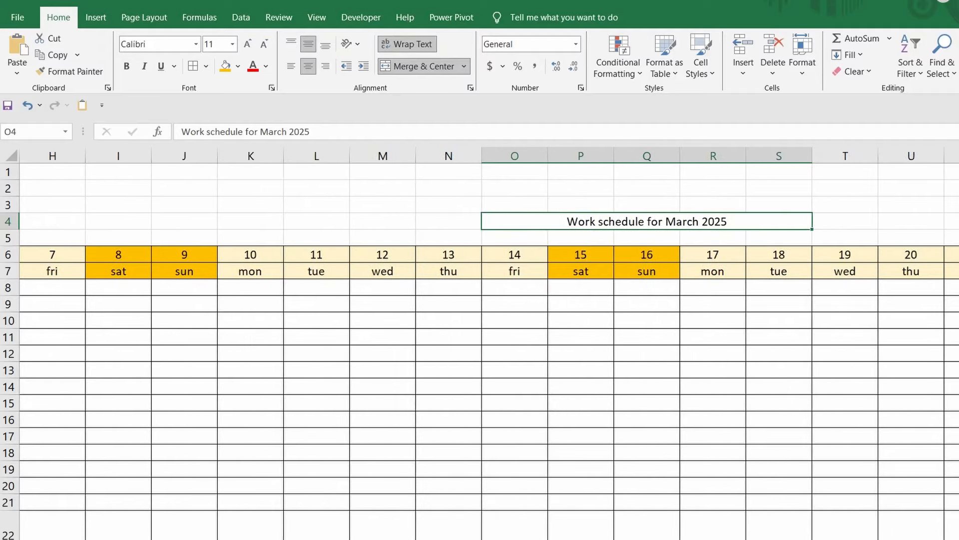
{"action": "left_click", "coordinate": [244, 48]}
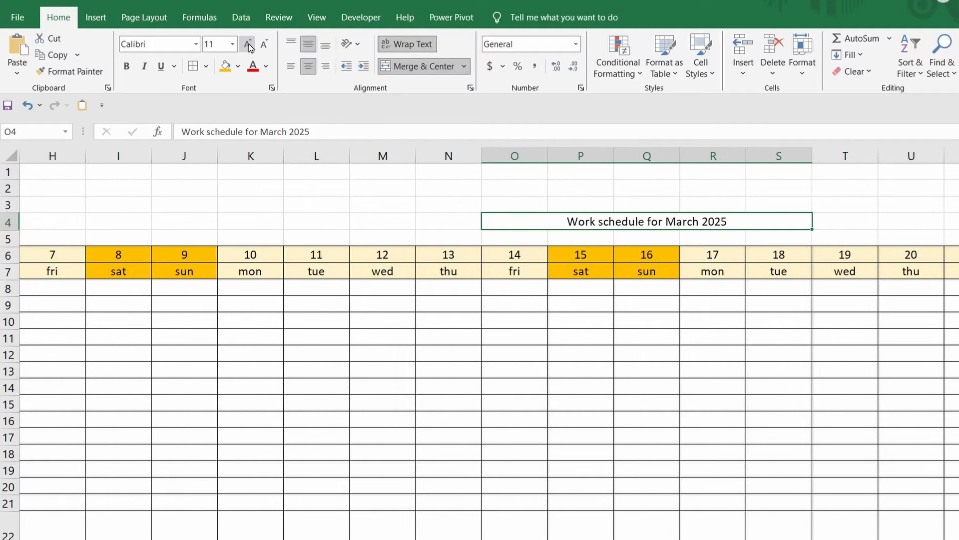
{"action": "left_click", "coordinate": [128, 68]}
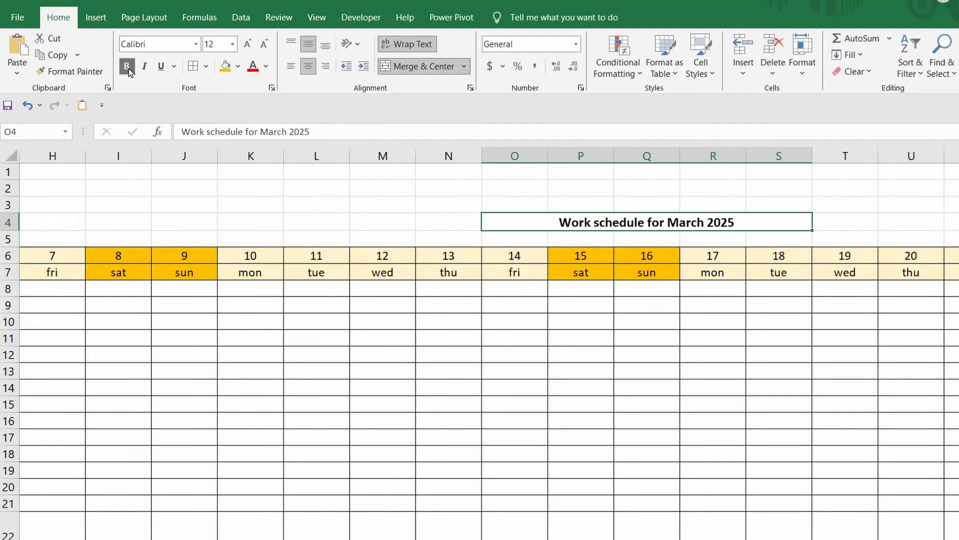
{"action": "left_click", "coordinate": [248, 45]}
Fill cells I24:J24 below the schedule with bright green from the standard color palette as a legend swatch.
{"action": "scroll", "coordinate": [141, 464], "scroll_direction": "down", "scroll_amount": 2}
{"action": "left_click", "coordinate": [143, 468]}
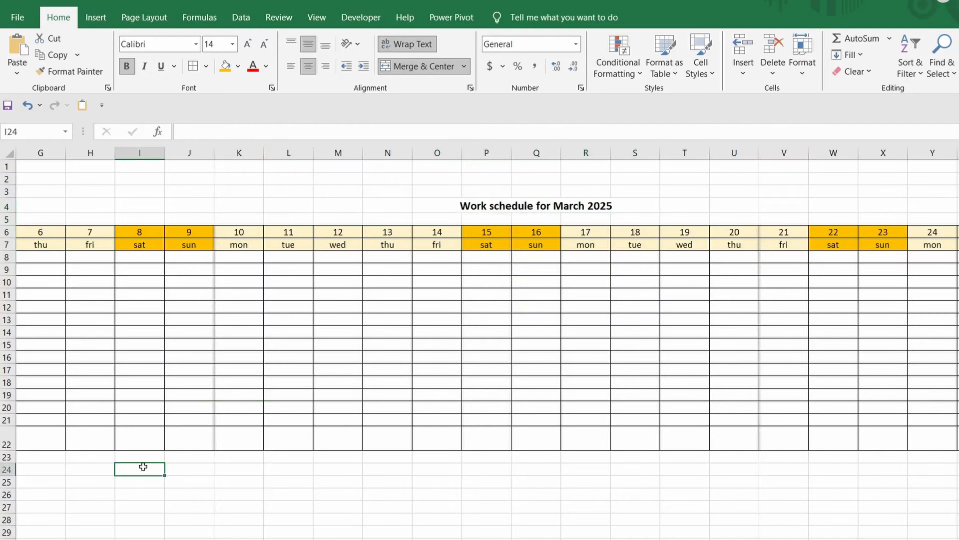
{"action": "left_click_drag", "start_coordinate": [143, 467], "coordinate": [187, 468]}
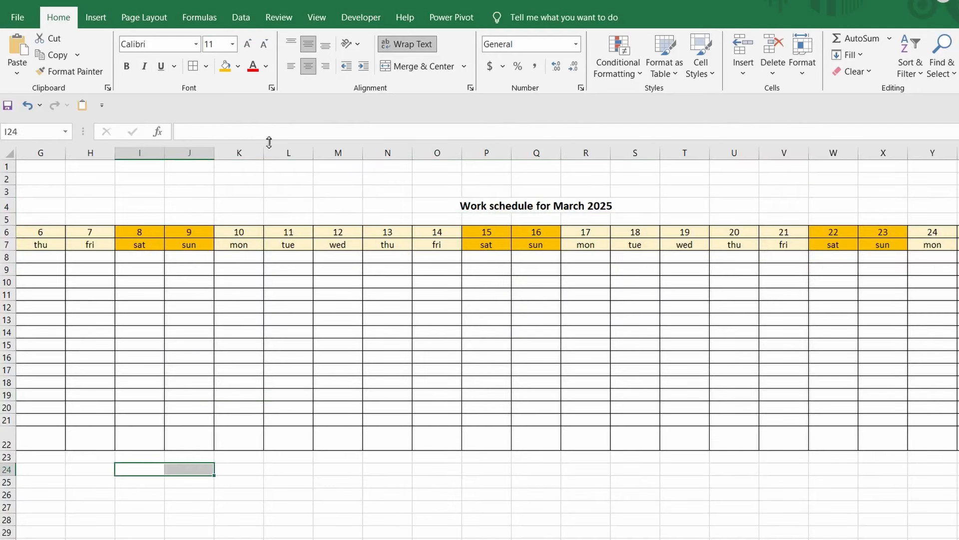
{"action": "left_click", "coordinate": [239, 72]}
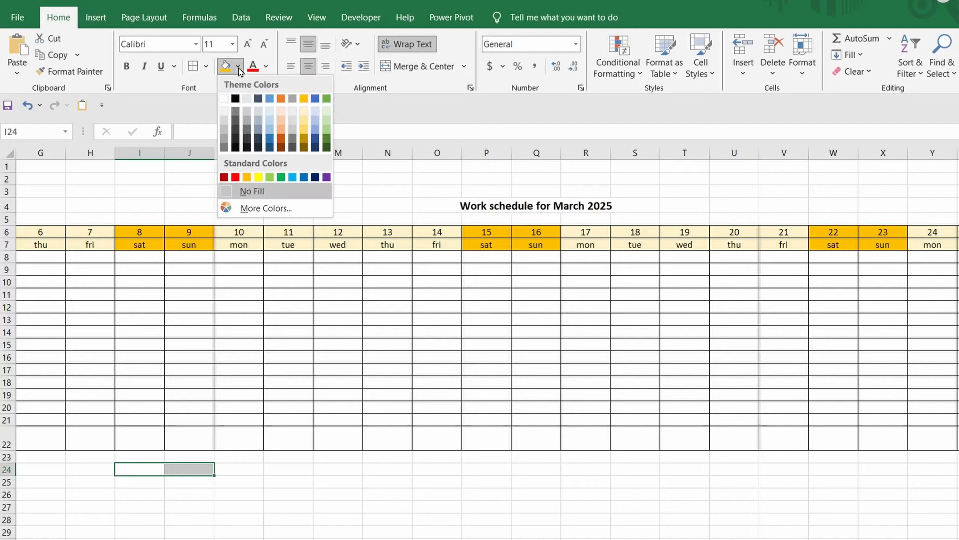
{"action": "left_click", "coordinate": [259, 208]}
{"action": "left_click", "coordinate": [454, 333]}
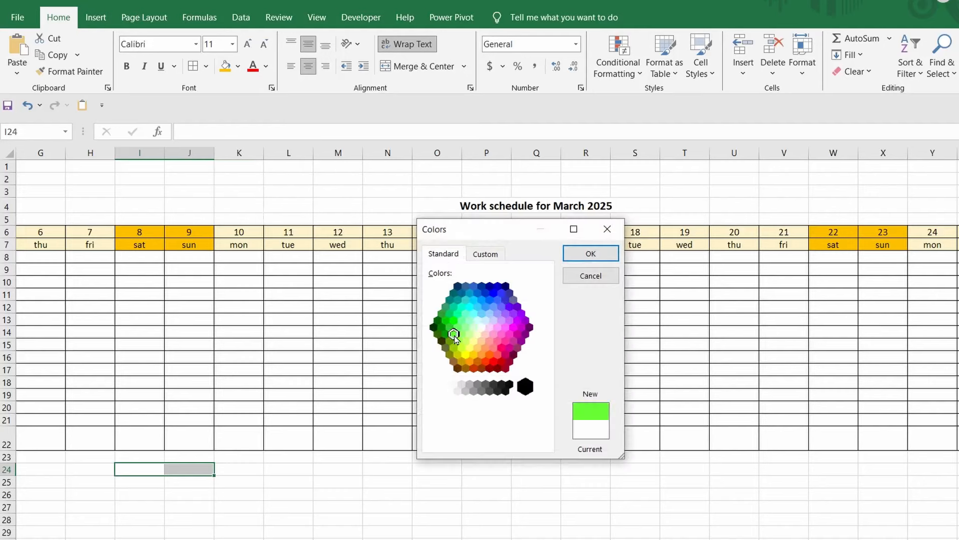
{"action": "left_click", "coordinate": [584, 253]}
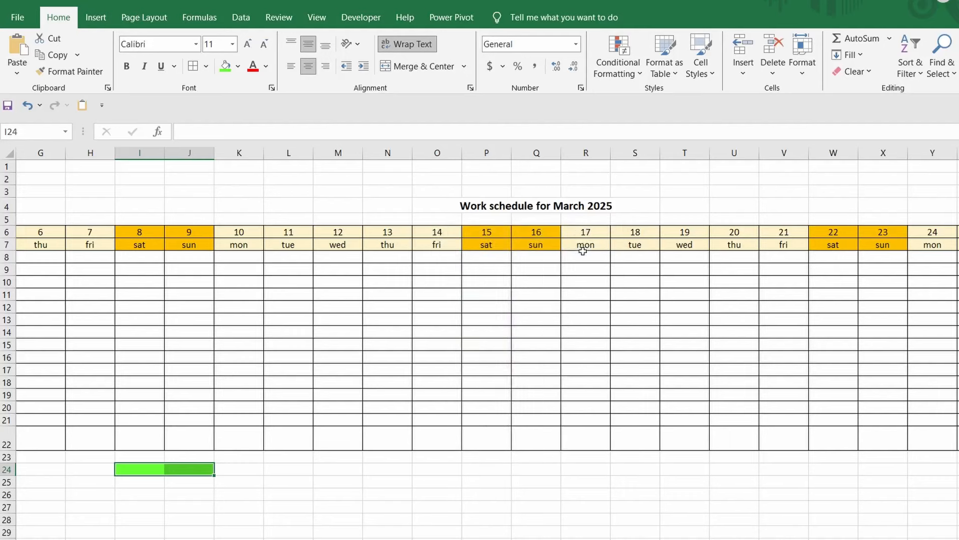
Merge and center K24:L24 beside the green swatch and enter the label "Day off".
{"action": "left_click_drag", "start_coordinate": [248, 468], "coordinate": [278, 468]}
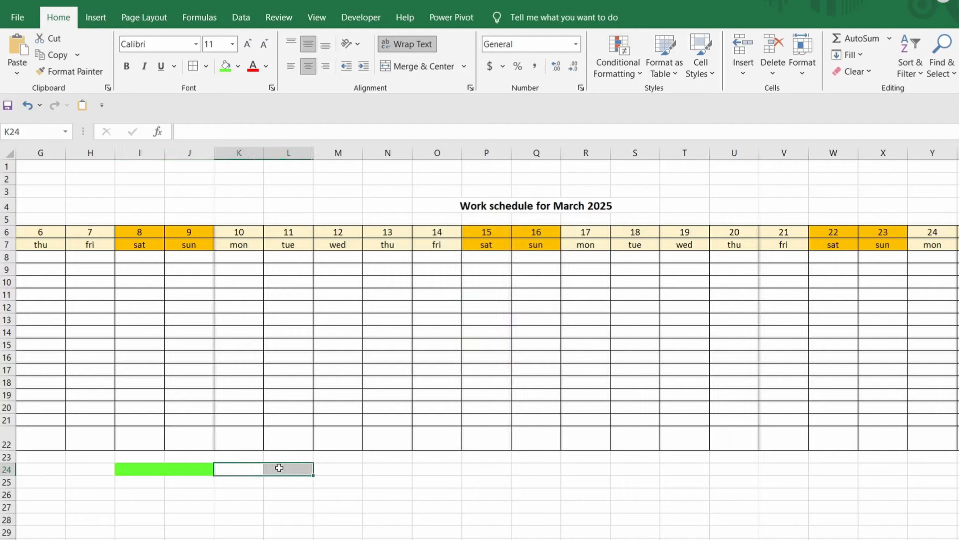
{"action": "left_click", "coordinate": [412, 69]}
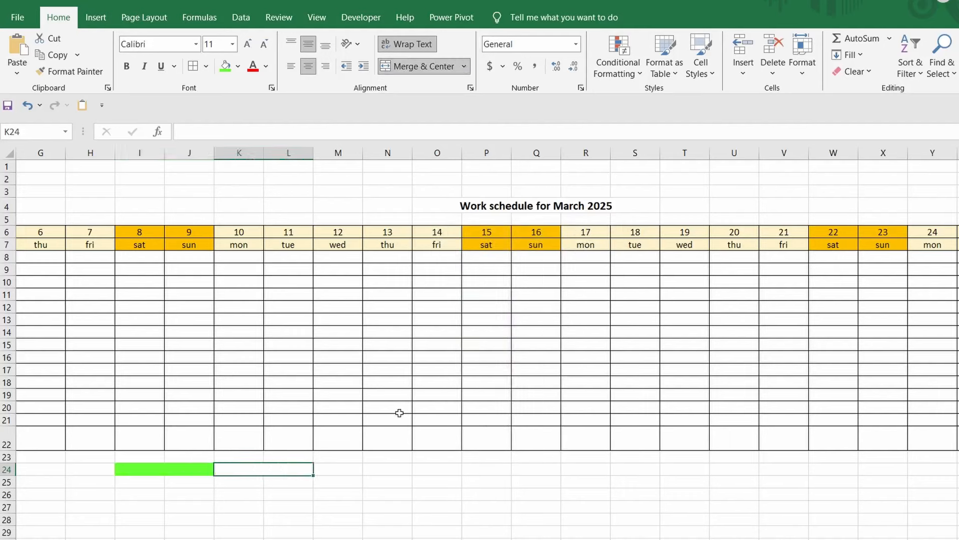
{"action": "type", "text": "Day off"}
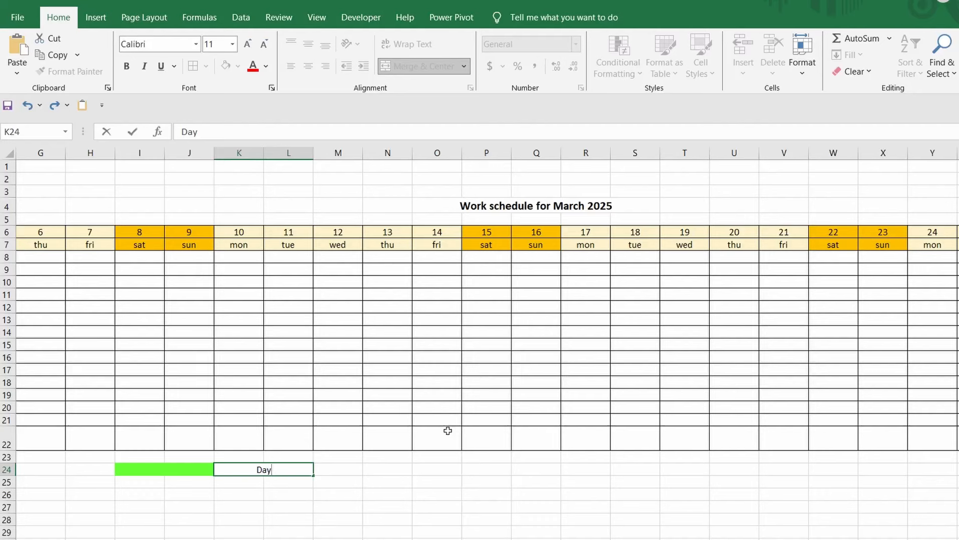
{"action": "key", "text": "ctrl+Return"}
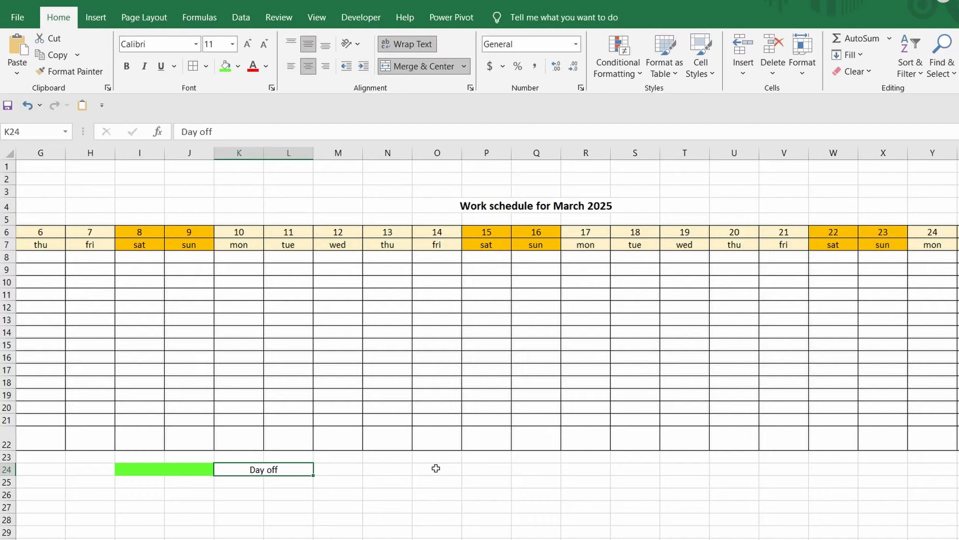
Fill cells O24:P24 below the schedule with light blue from the extended standard colors as a second legend swatch.
{"action": "left_click_drag", "start_coordinate": [436, 468], "coordinate": [483, 469]}
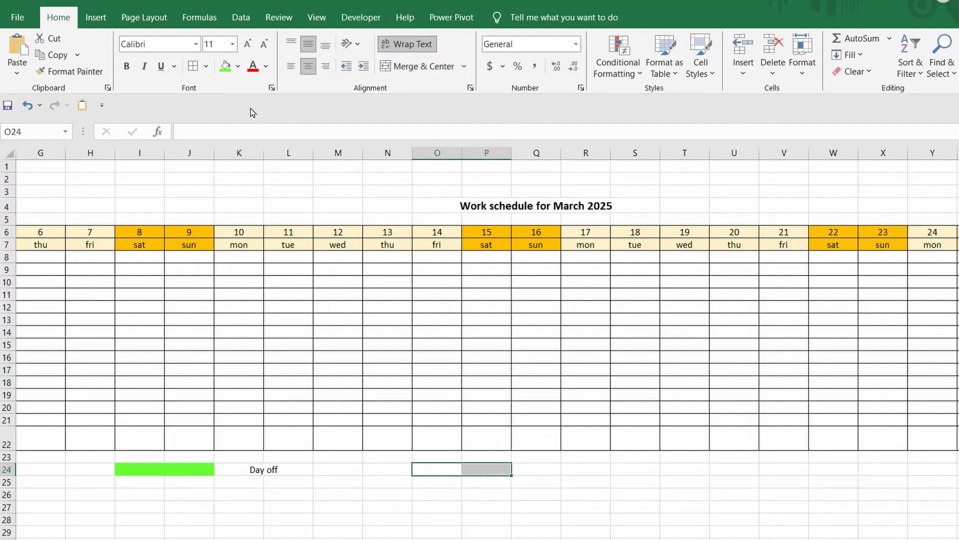
{"action": "left_click", "coordinate": [238, 66]}
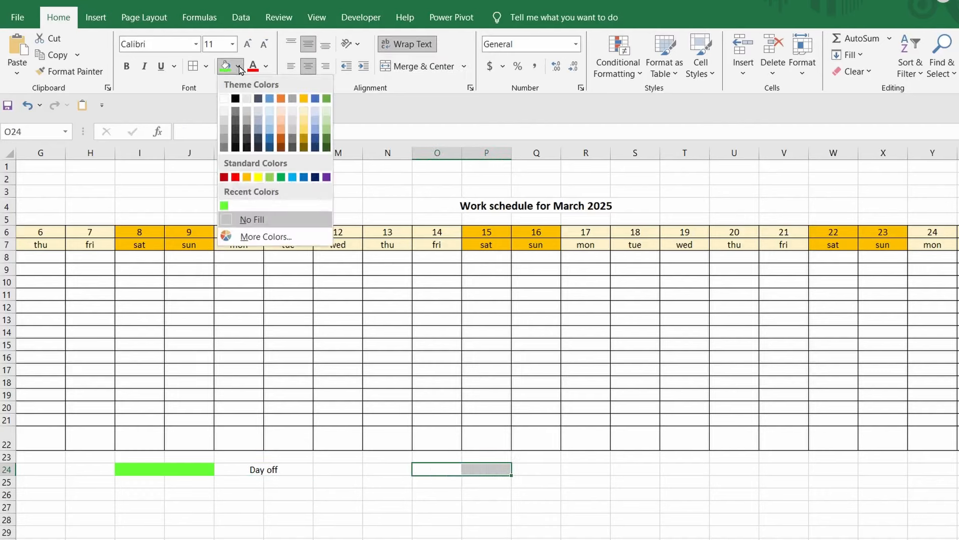
{"action": "left_click", "coordinate": [264, 237]}
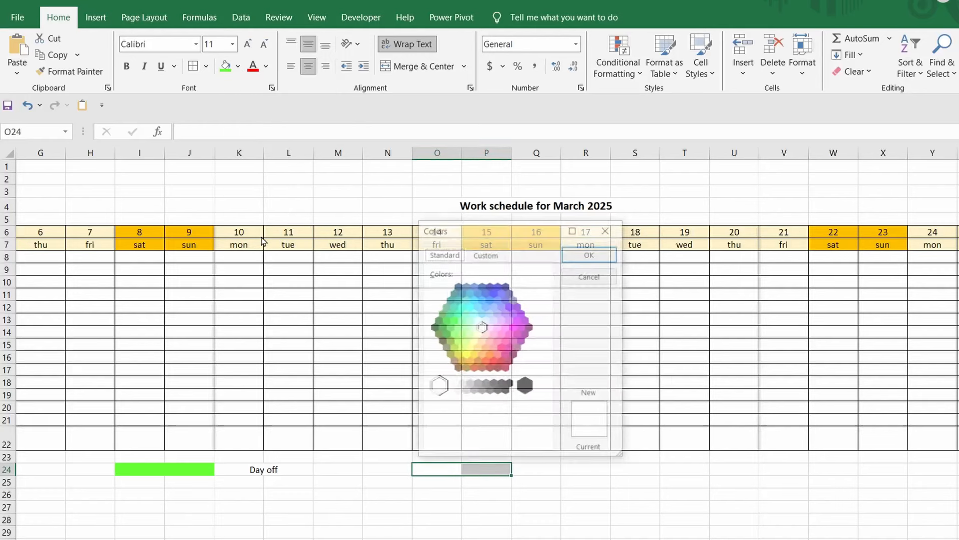
{"action": "left_click", "coordinate": [478, 306]}
{"action": "left_click", "coordinate": [584, 255]}
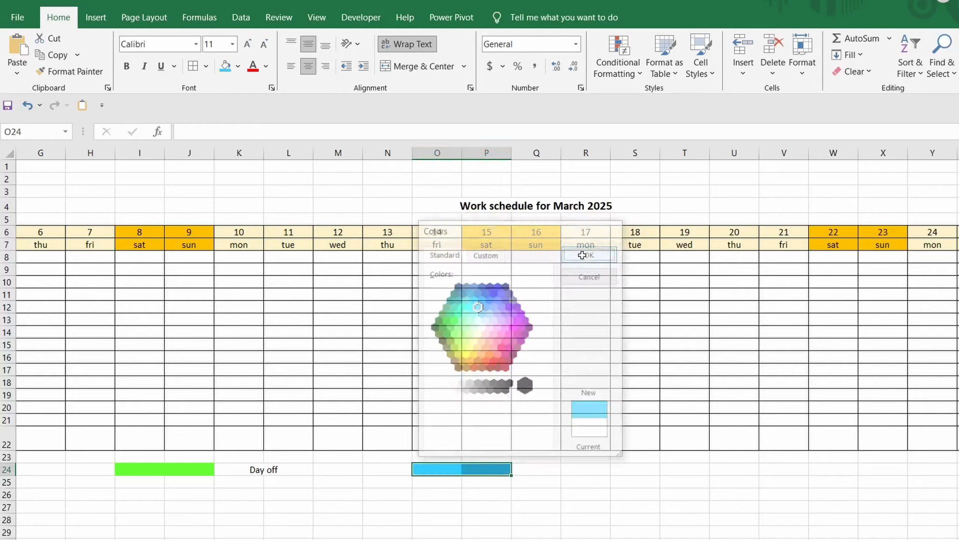
Merge and center Q24:R24 beside the blue swatch and enter the label "Vacation".
{"action": "left_click", "coordinate": [552, 467]}
{"action": "left_click_drag", "start_coordinate": [552, 467], "coordinate": [574, 469]}
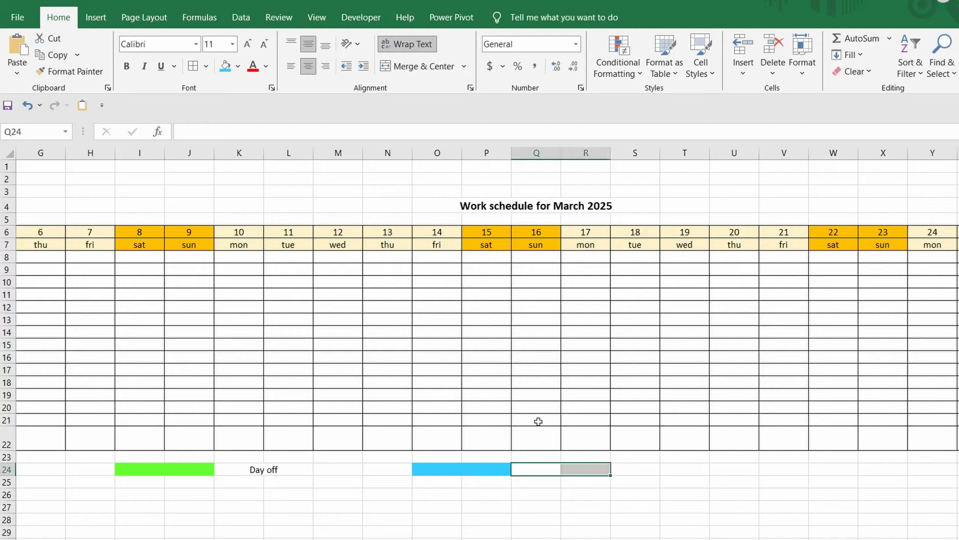
{"action": "key", "text": "alt+h"}
{"action": "type", "text": "mcV"}
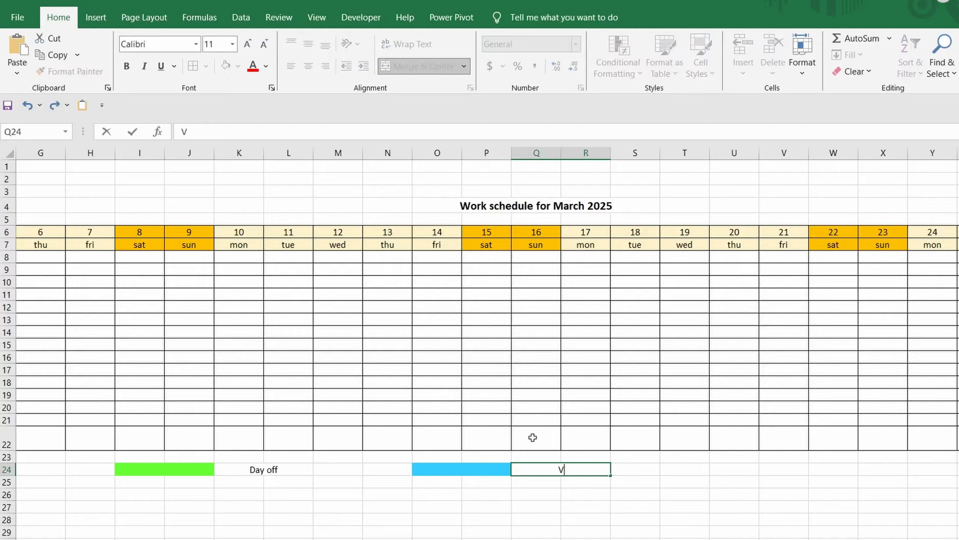
{"action": "type", "text": "acation"}
{"action": "key", "text": "ctrl+Return"}
Fill cells U24:V24 with magenta from the extended standard colors as a third legend swatch.
{"action": "left_click_drag", "start_coordinate": [734, 468], "coordinate": [785, 467]}
{"action": "left_click", "coordinate": [240, 66]}
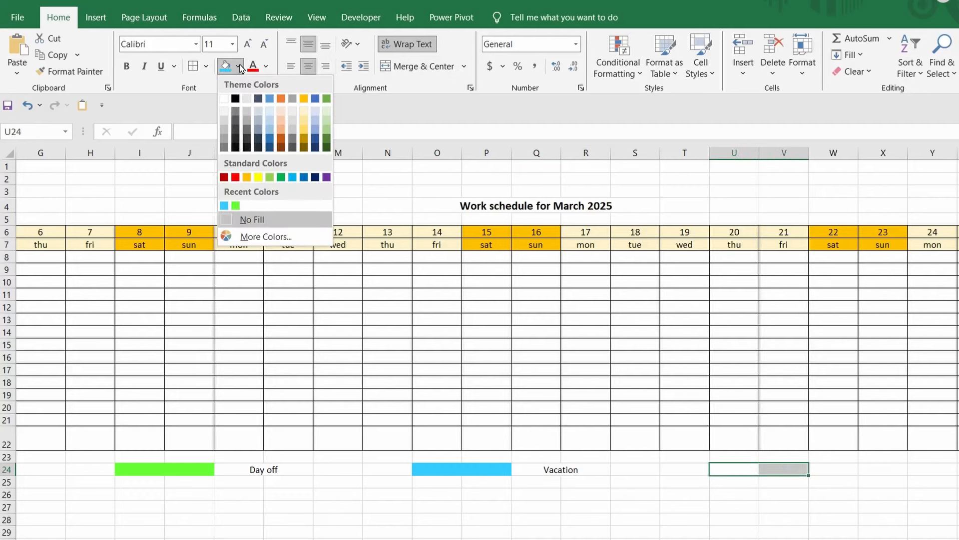
{"action": "left_click", "coordinate": [273, 241]}
{"action": "left_click", "coordinate": [508, 329]}
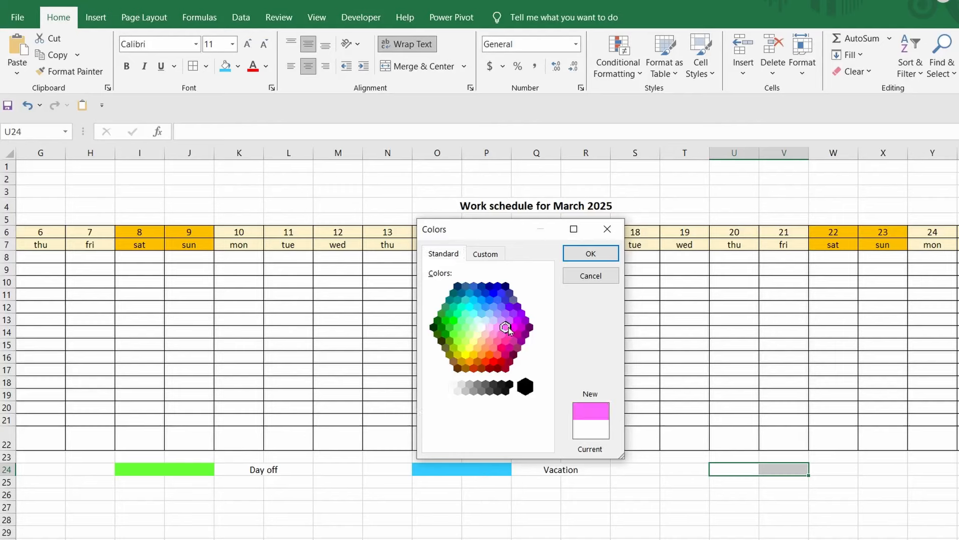
{"action": "left_click", "coordinate": [513, 327]}
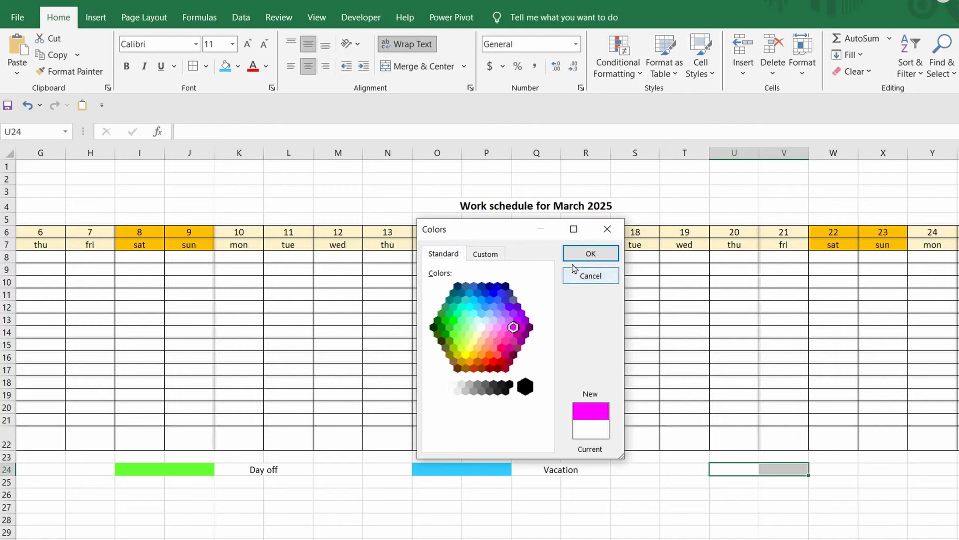
{"action": "left_click", "coordinate": [590, 253]}
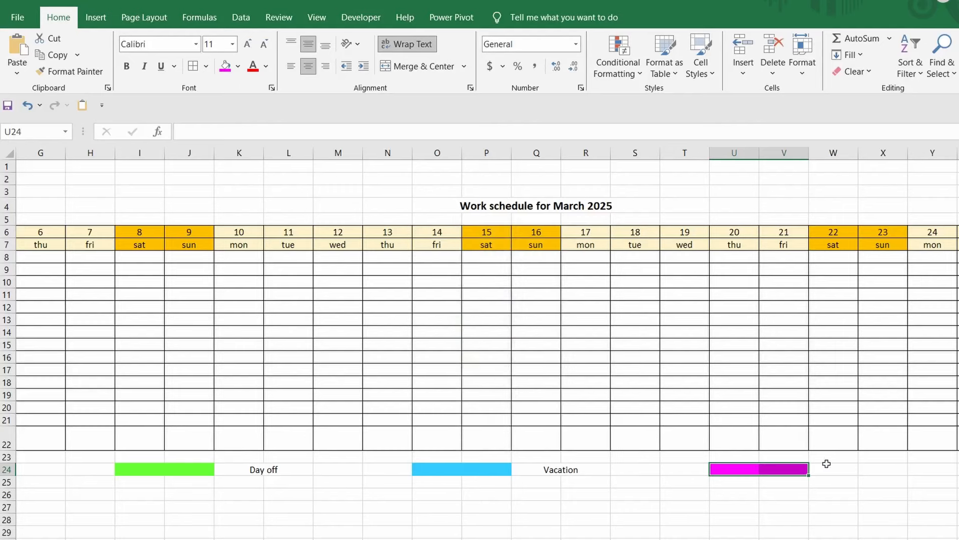
Merge and center W24:X24 beside the magenta swatch and enter the label "Sick leave".
{"action": "left_click_drag", "start_coordinate": [831, 464], "coordinate": [882, 469]}
{"action": "left_click", "coordinate": [443, 69]}
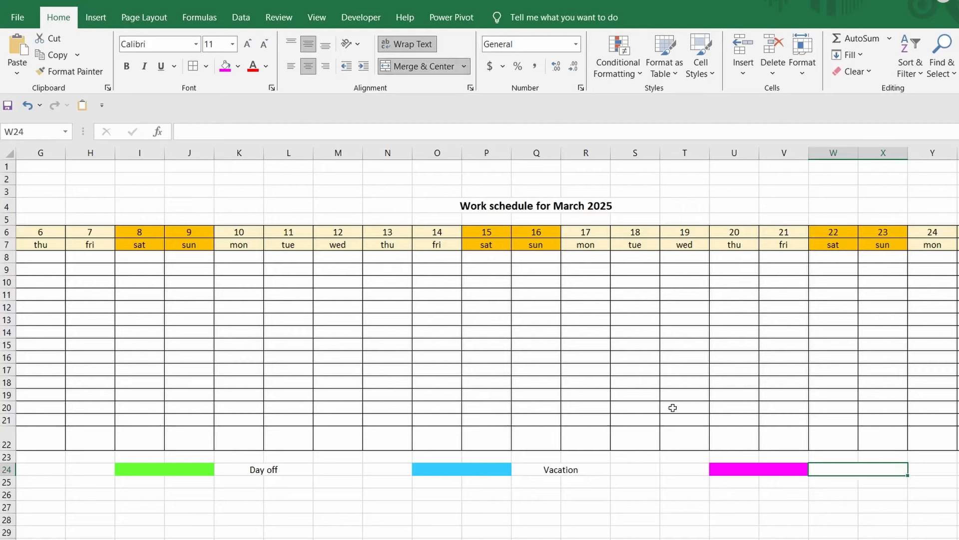
{"action": "type", "text": "Sick lea"}
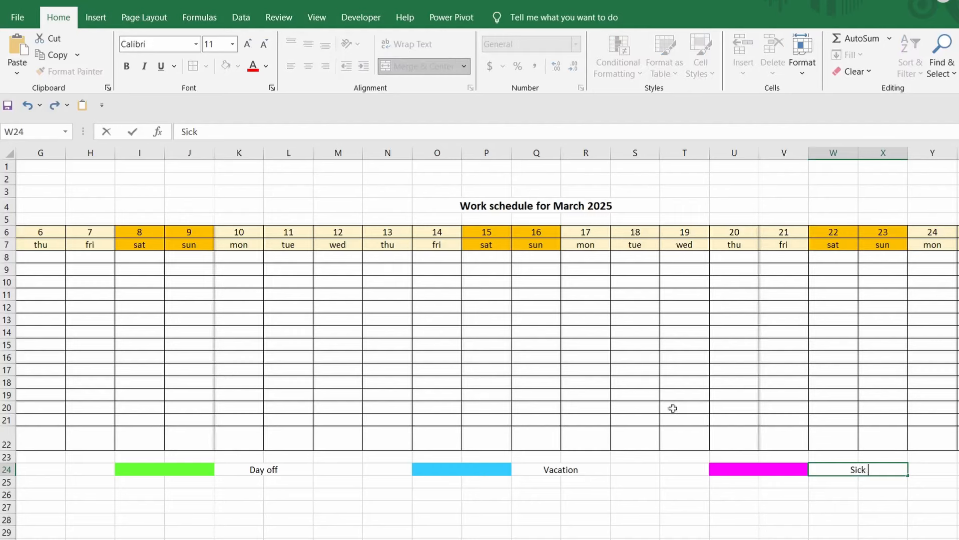
{"action": "type", "text": "ve"}
{"action": "key", "text": "ctrl+Return"}
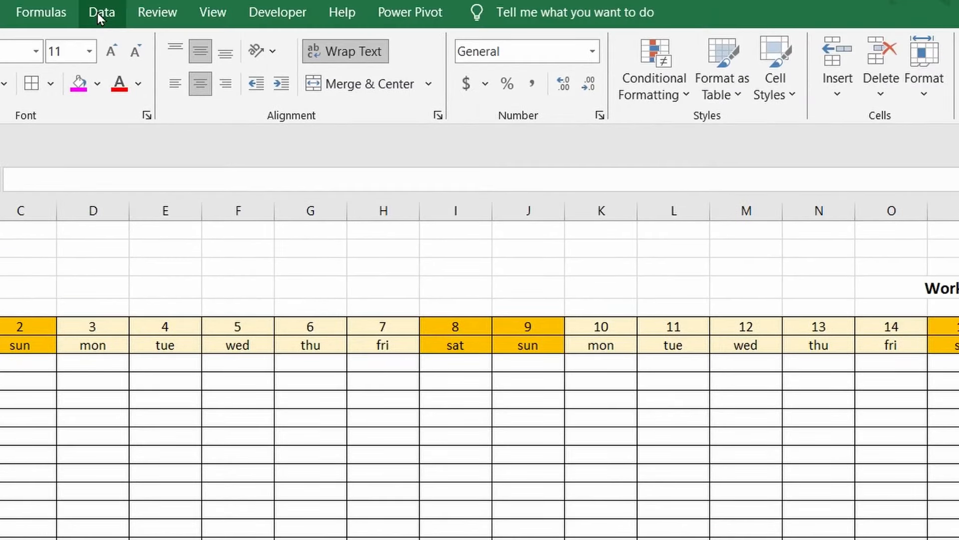
Add list data validation to the employees' shift cells with the source =INDIRECT("Source_Data[Column1]").
{"action": "left_click", "coordinate": [98, 14]}
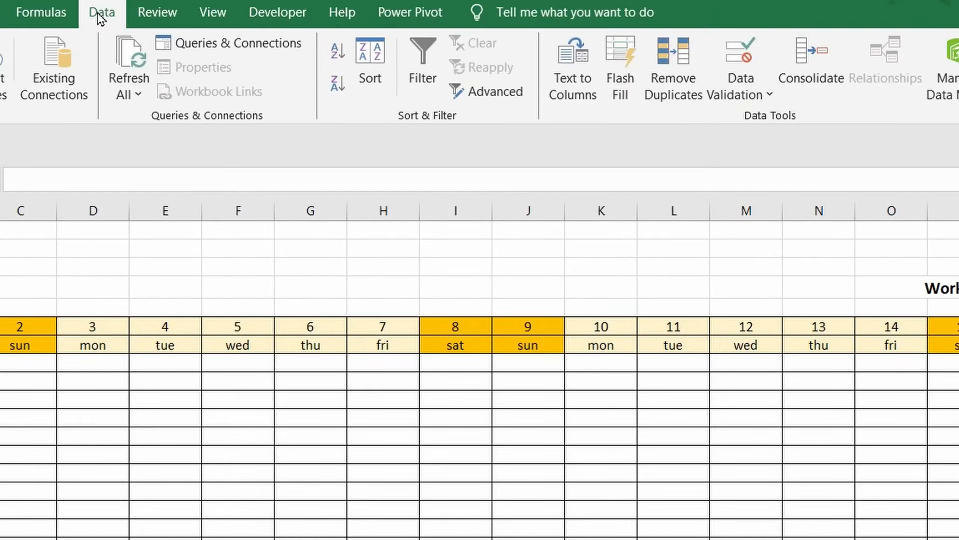
{"action": "left_click", "coordinate": [744, 62]}
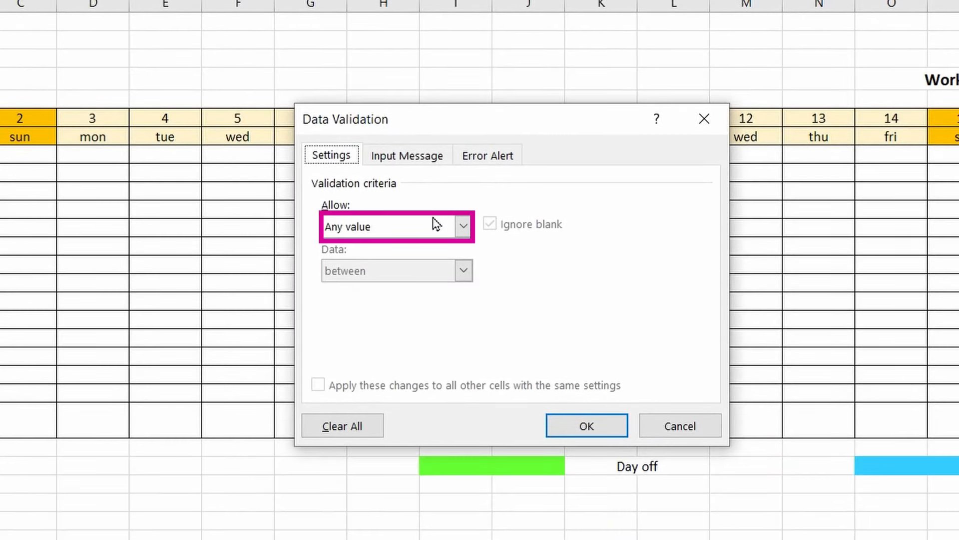
{"action": "left_click", "coordinate": [463, 226]}
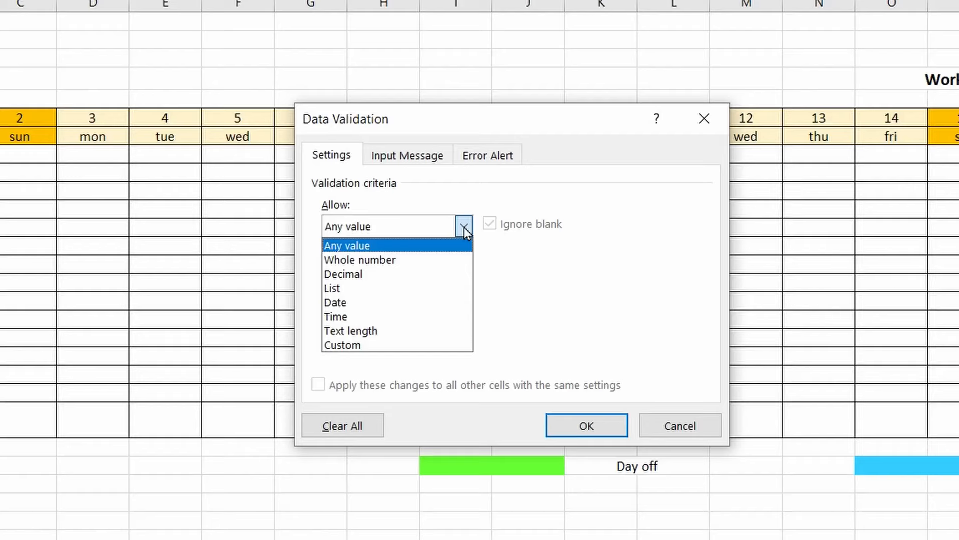
{"action": "left_click", "coordinate": [356, 292]}
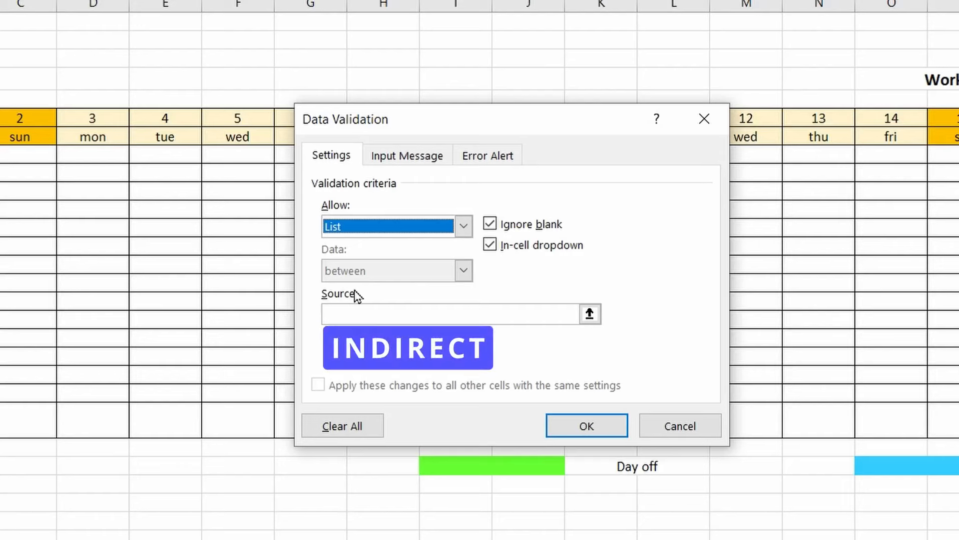
{"action": "left_click", "coordinate": [382, 315]}
{"action": "type", "text": "="}
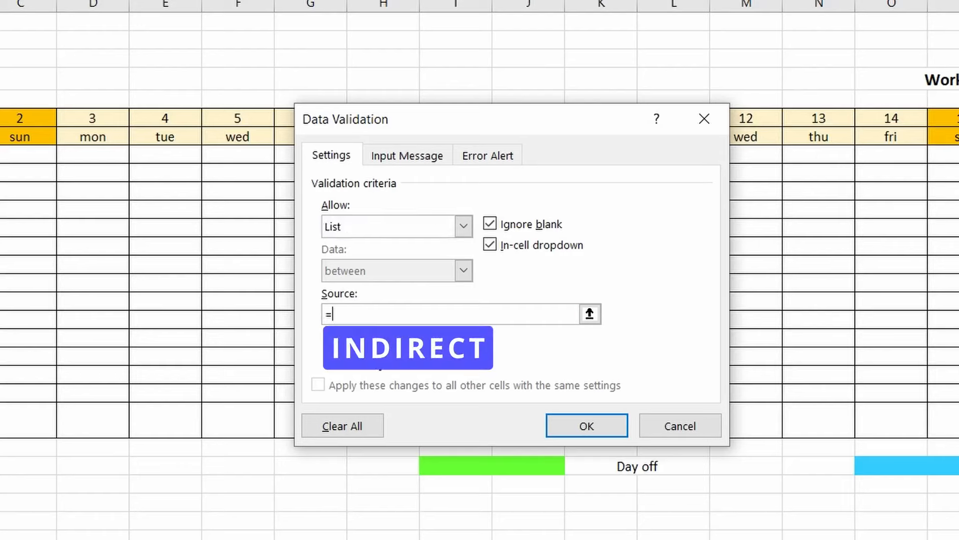
{"action": "type", "text": "IND"}
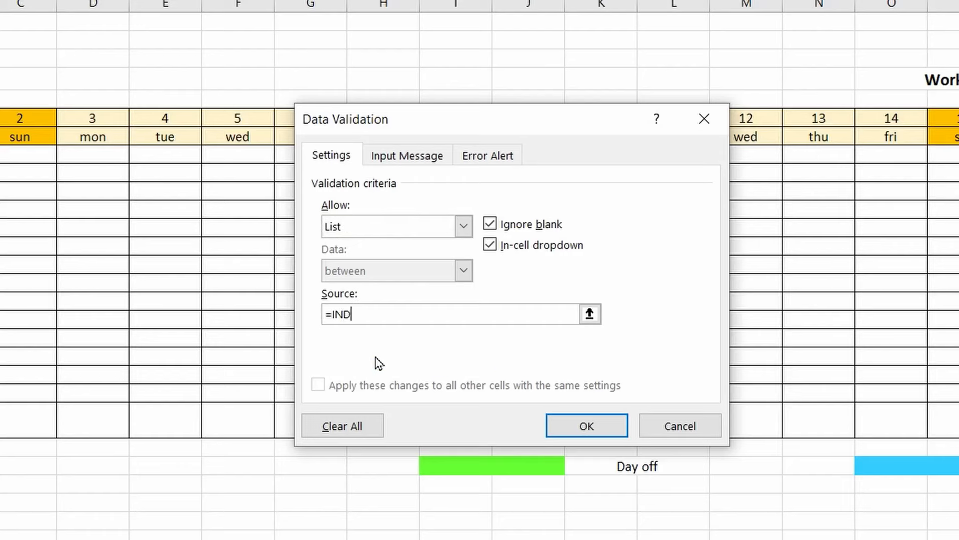
{"action": "type", "text": "IRECT("}
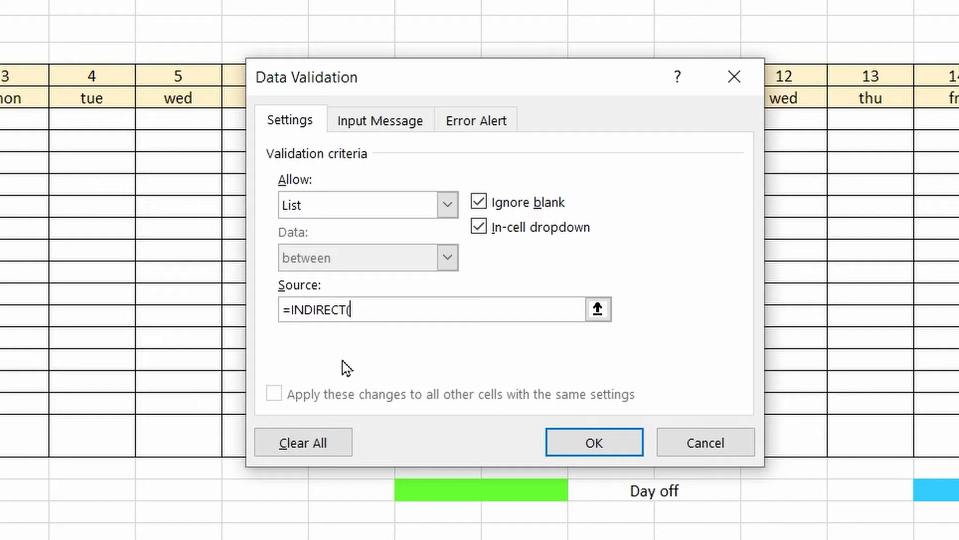
{"action": "type", "text": "\"sOURCE_Data["}
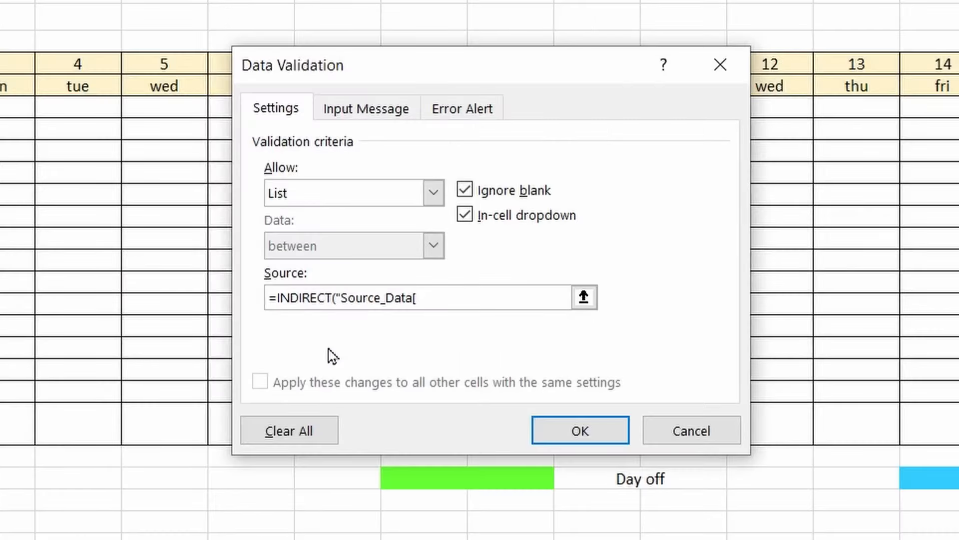
{"action": "type", "text": "Column1]\""}
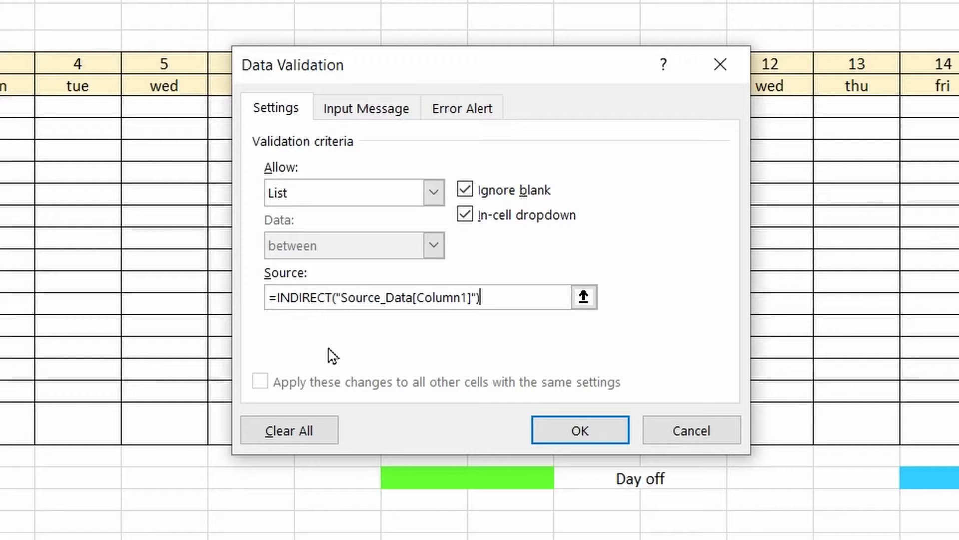
{"action": "left_click", "coordinate": [563, 424]}
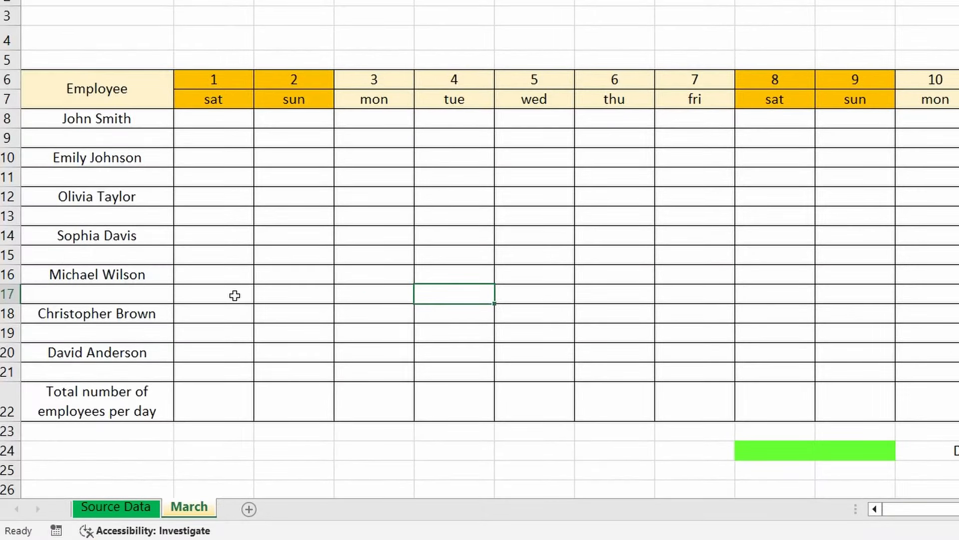
Check the shift options offered by the drop-down list in B8, then close the list.
{"action": "left_click", "coordinate": [214, 120]}
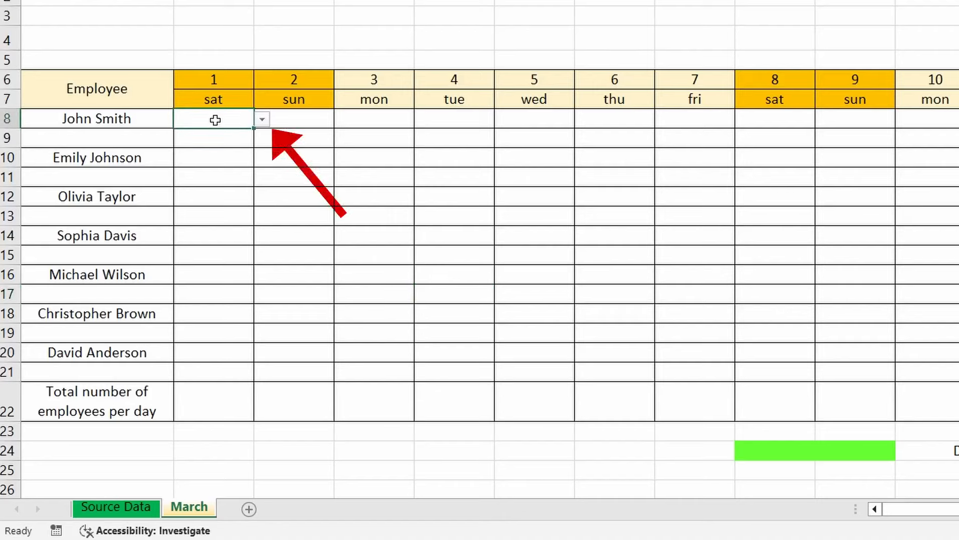
{"action": "left_click", "coordinate": [262, 121]}
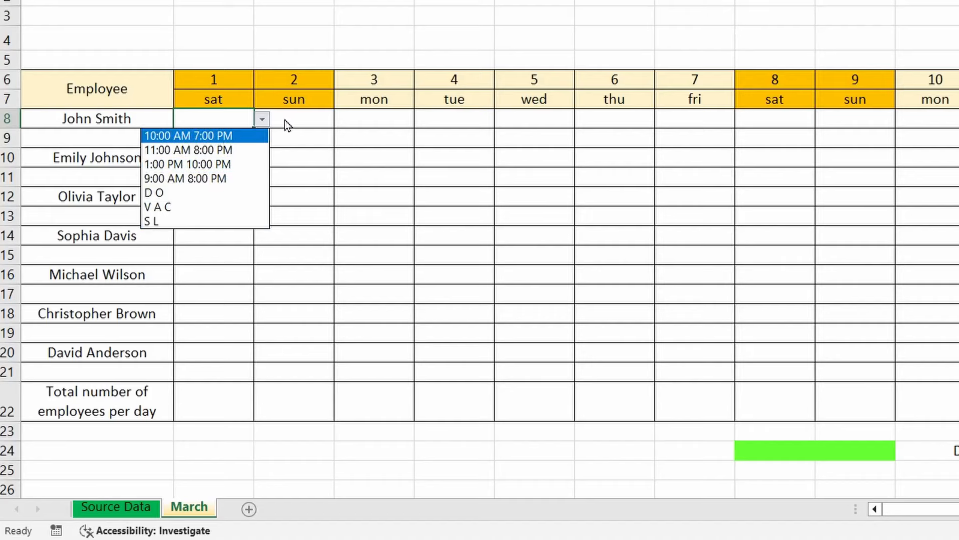
{"action": "left_click", "coordinate": [264, 122]}
Start a formula in B9 that nests IF and VLOOKUP inside IFERROR: =IFERROR(IF(VLOOKUP(.
{"action": "left_click", "coordinate": [224, 138]}
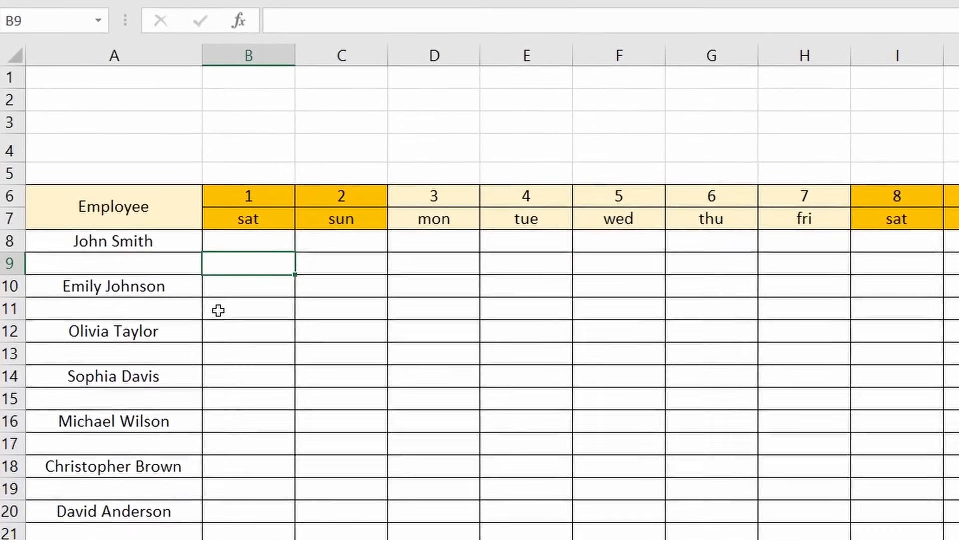
{"action": "type", "text": "=IF"}
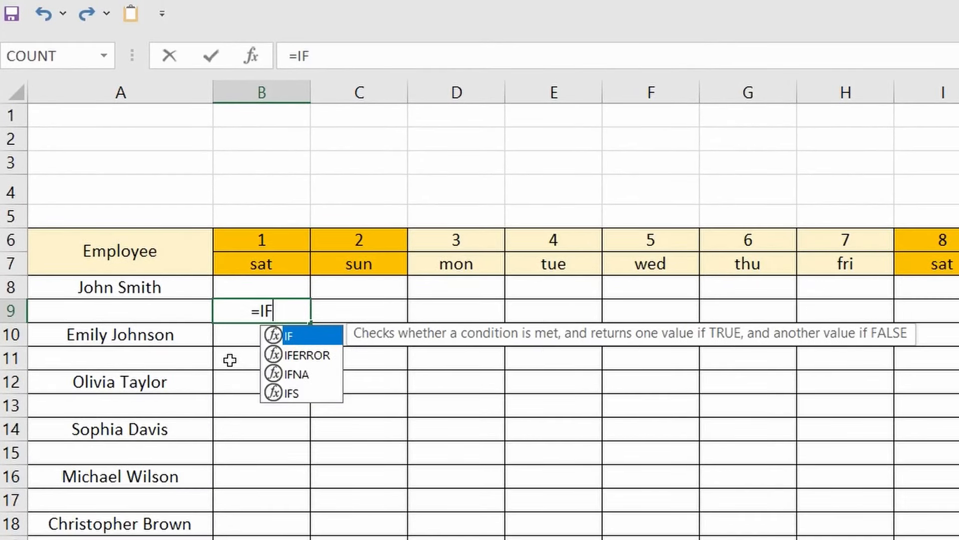
{"action": "double_click", "coordinate": [304, 355]}
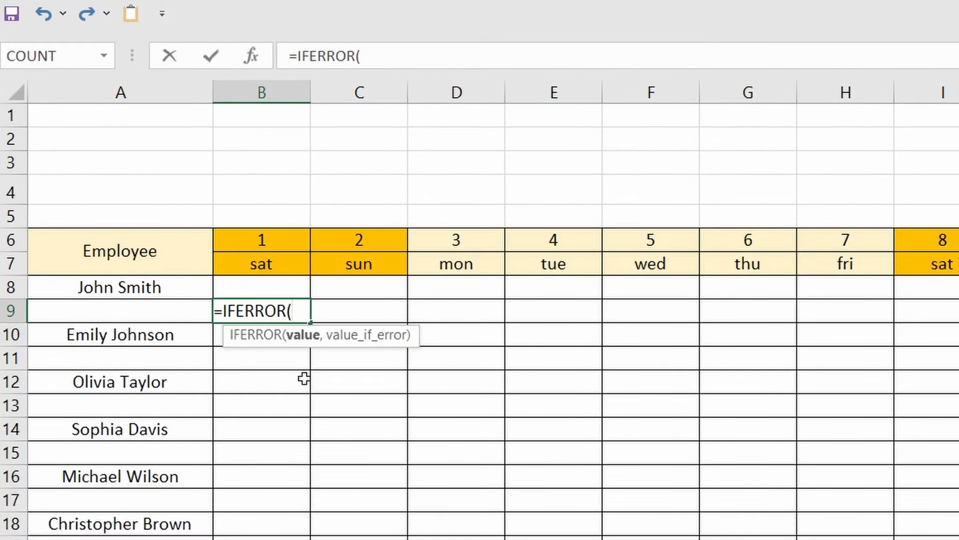
{"action": "type", "text": "i"}
{"action": "key", "text": "Tab"}
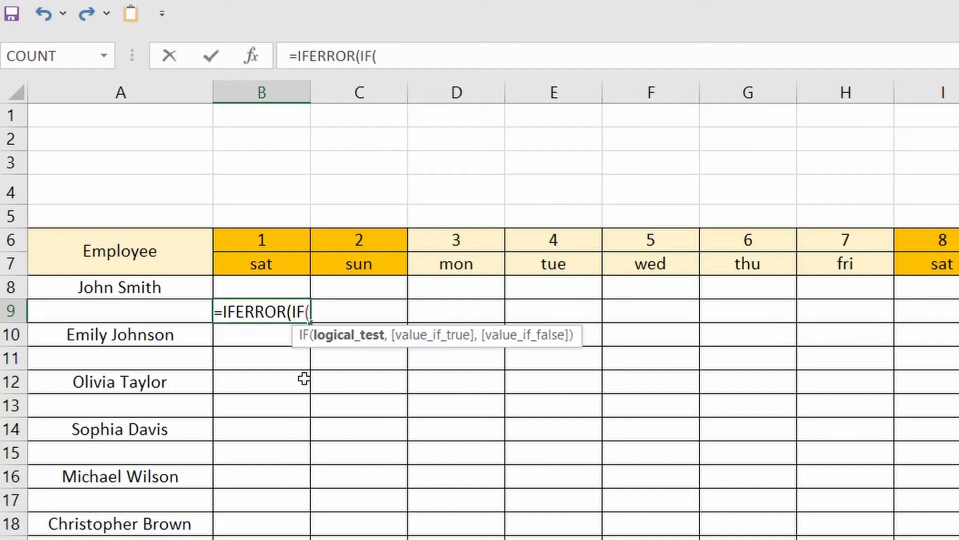
{"action": "type", "text": "vl"}
{"action": "key", "text": "Tab"}
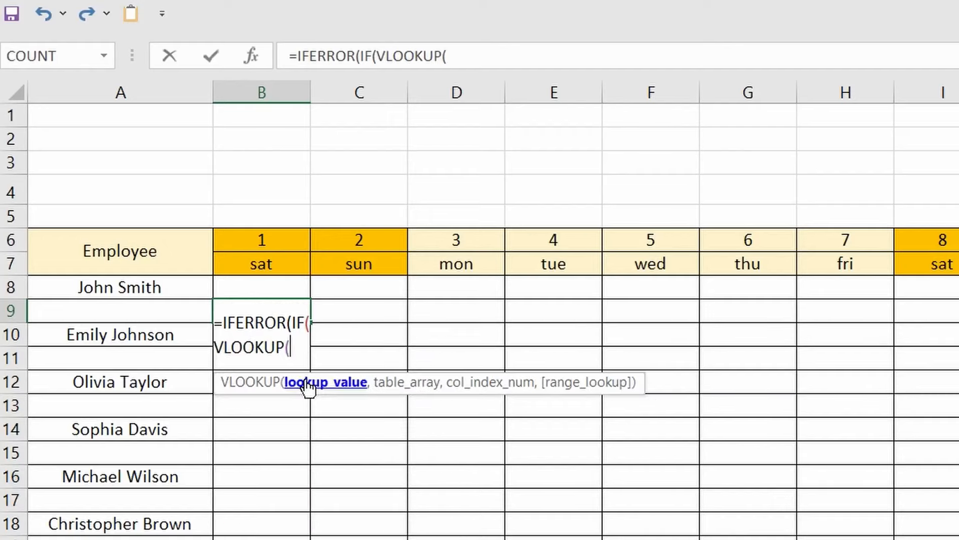
Extend the B9 formula with the logical test VLOOKUP(B8,Source_Data,2,FALSE)=0 and an empty string as the value if true.
{"action": "left_click", "coordinate": [257, 285]}
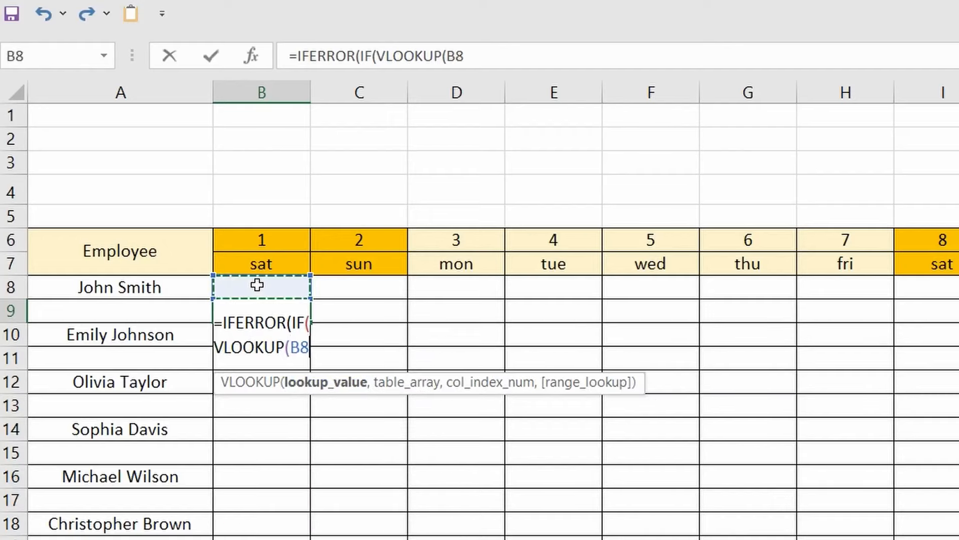
{"action": "type", "text": ",Sou"}
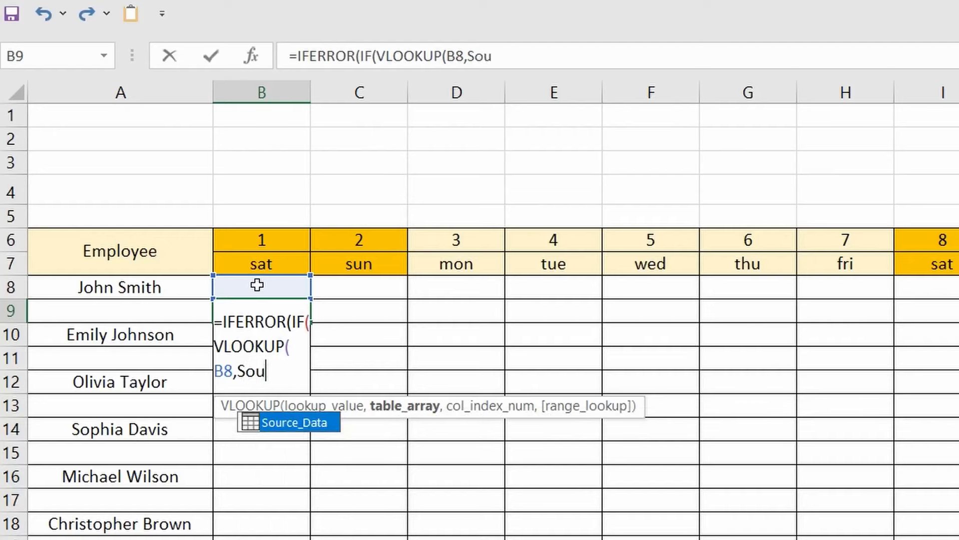
{"action": "double_click", "coordinate": [278, 422]}
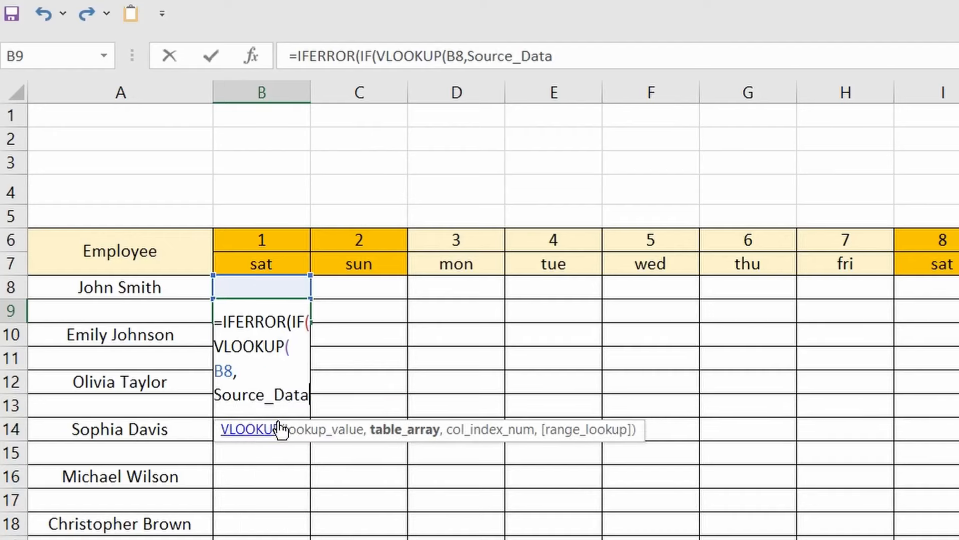
{"action": "type", "text": ",2,"}
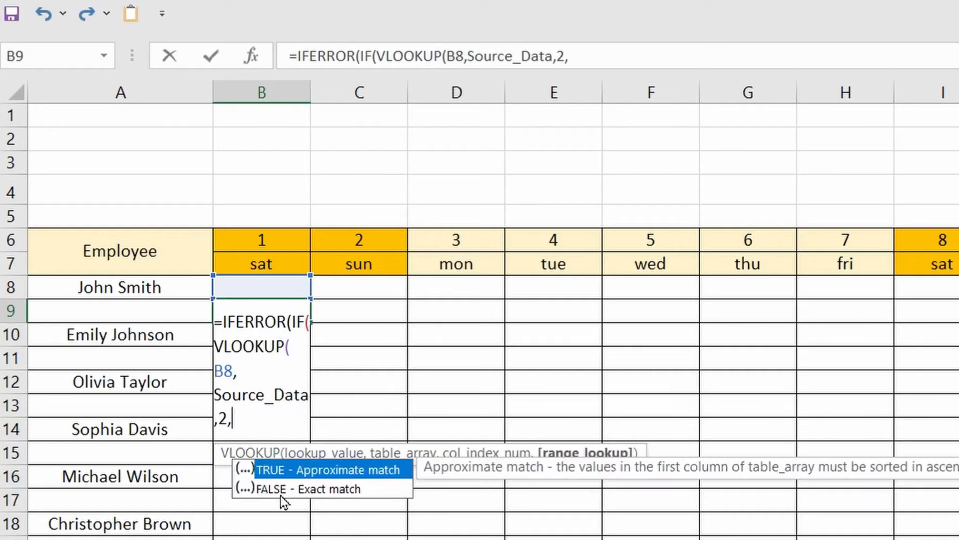
{"action": "double_click", "coordinate": [278, 490]}
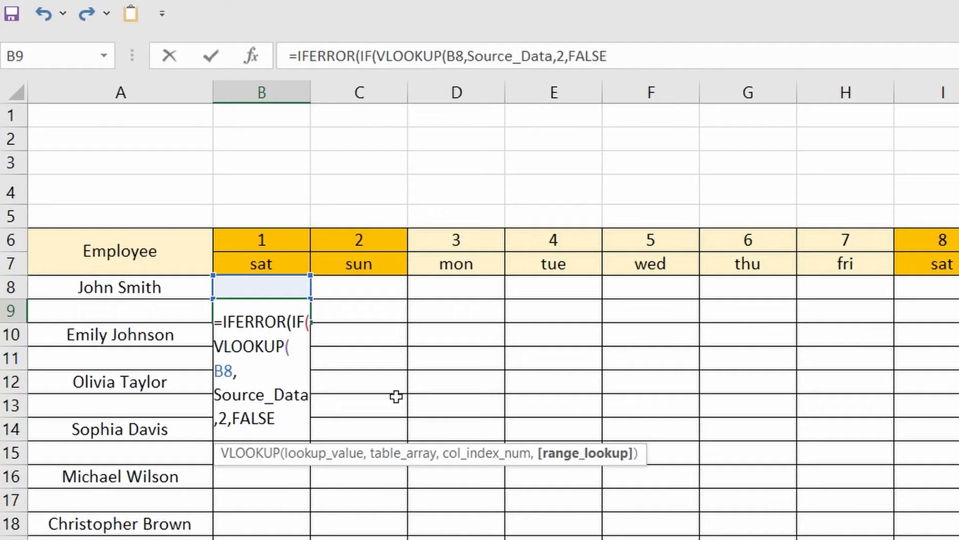
{"action": "type", "text": ")="}
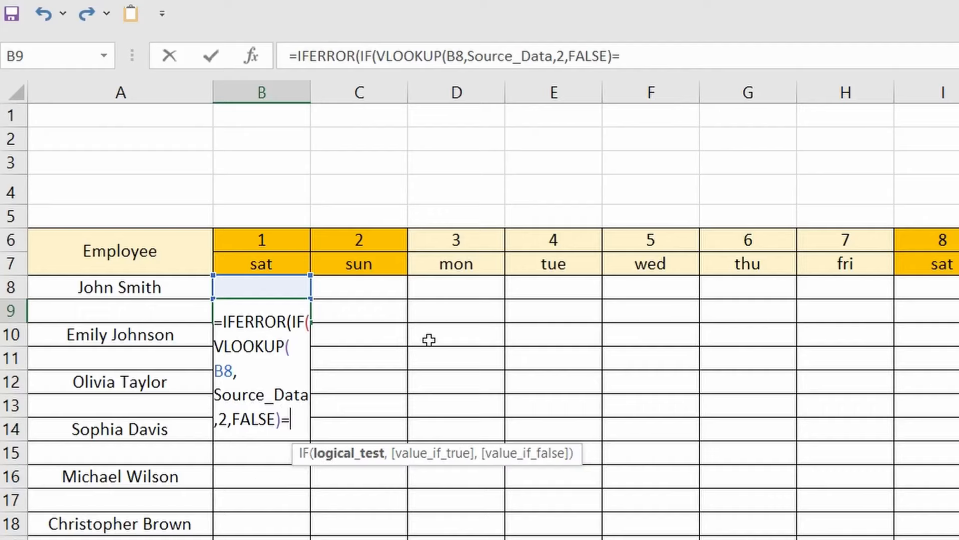
{"action": "type", "text": "0,\"\","}
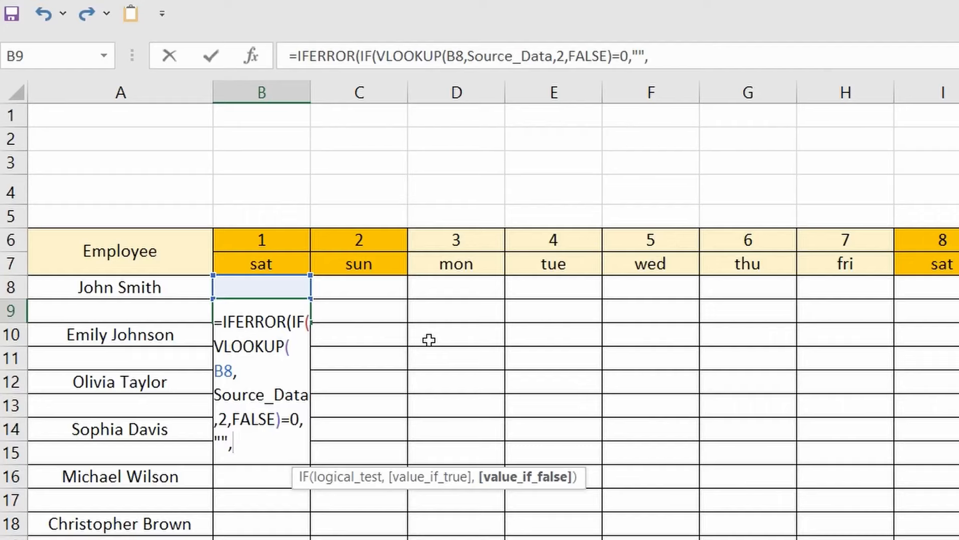
Finish the B9 formula with VLOOKUP(B8,Source_Data,2,FALSE) as the value if false and an empty string as the IFERROR fallback.
{"action": "type", "text": "vl"}
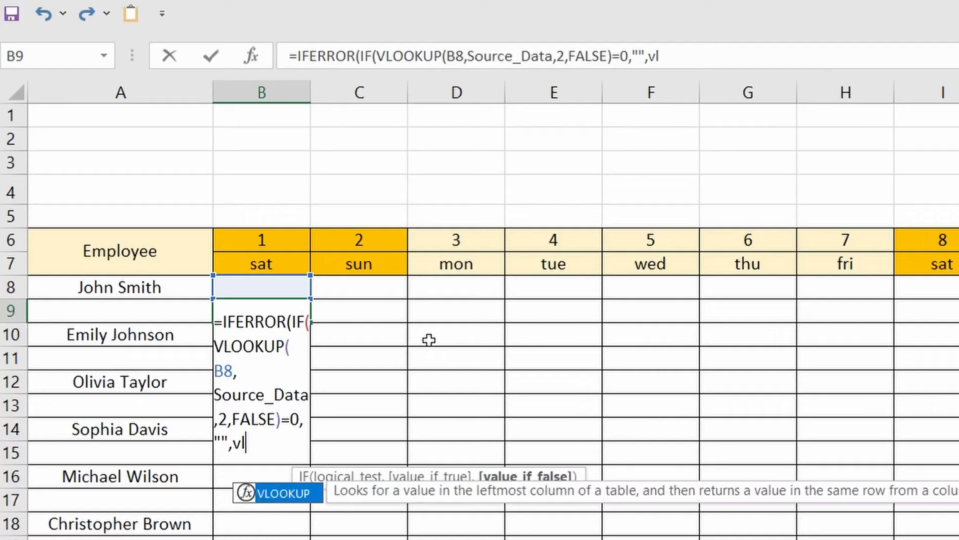
{"action": "key", "text": "Tab"}
{"action": "left_click", "coordinate": [278, 284]}
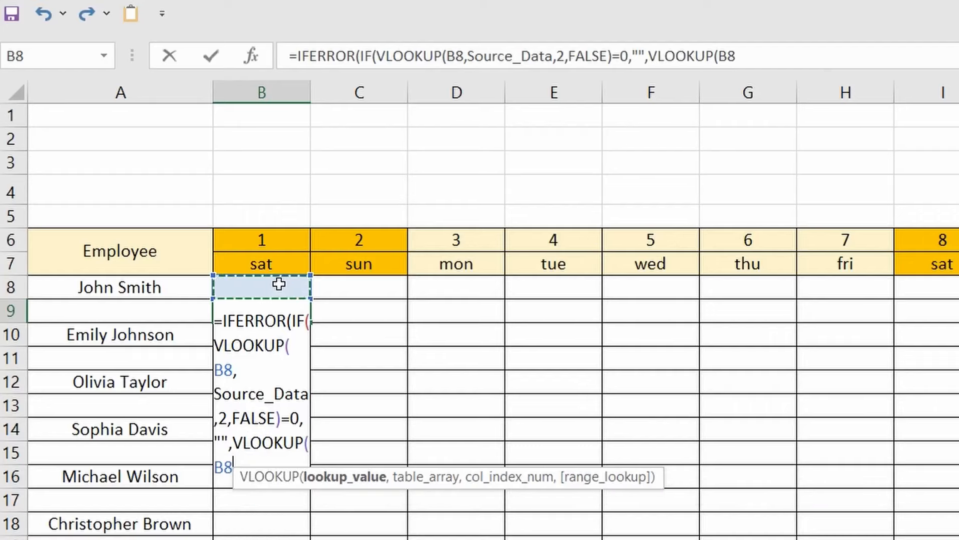
{"action": "type", "text": ",Sou"}
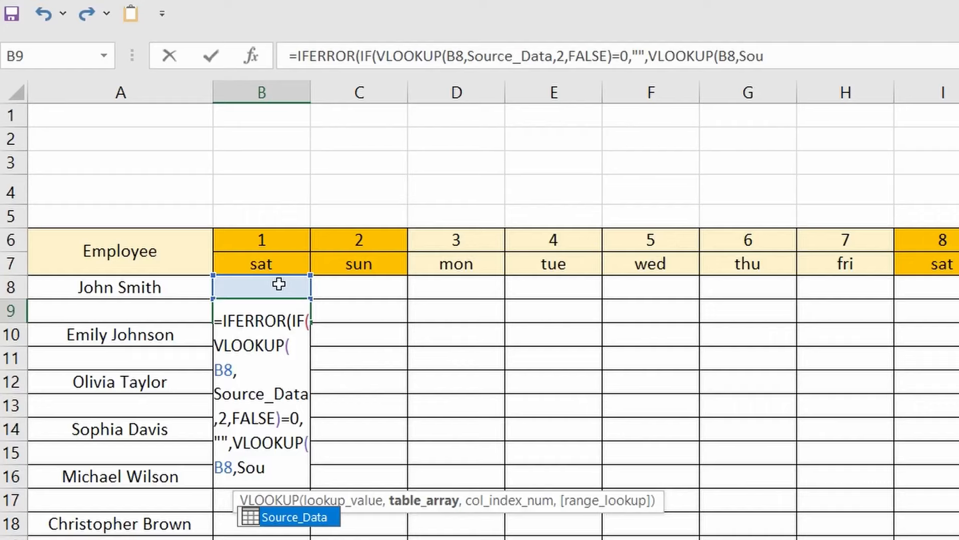
{"action": "key", "text": "Tab"}
{"action": "type", "text": ",2,"}
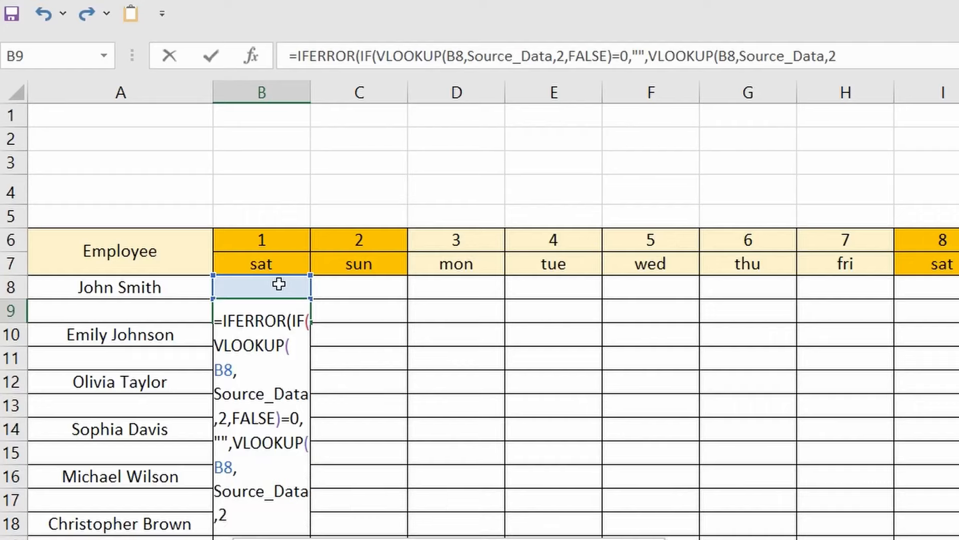
{"action": "type", "text": "FALSE"}
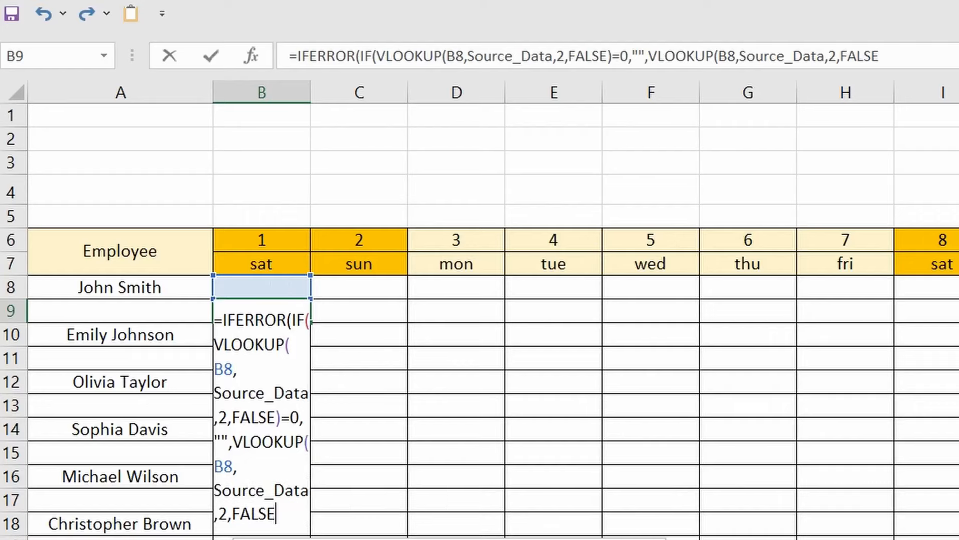
{"action": "type", "text": ")),"}
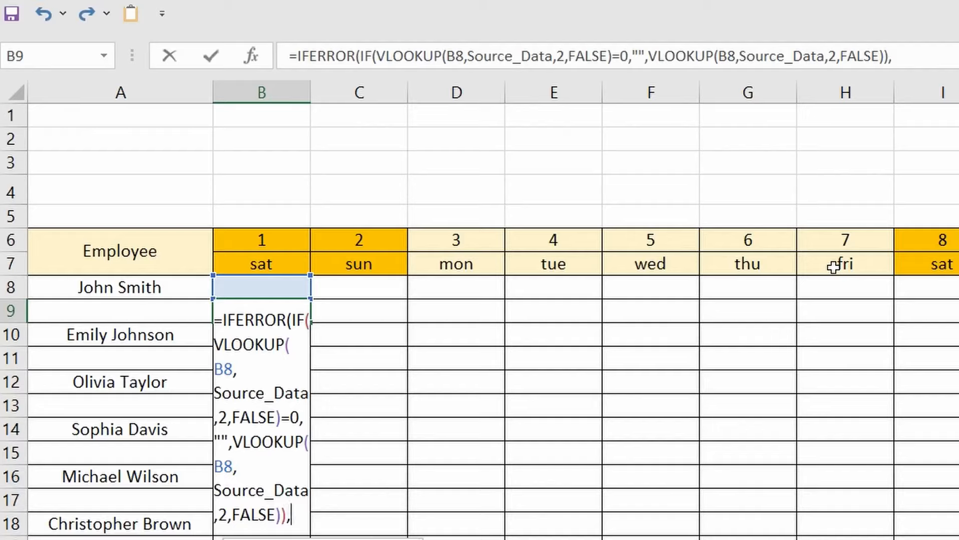
{"action": "type", "text": "\"\")"}
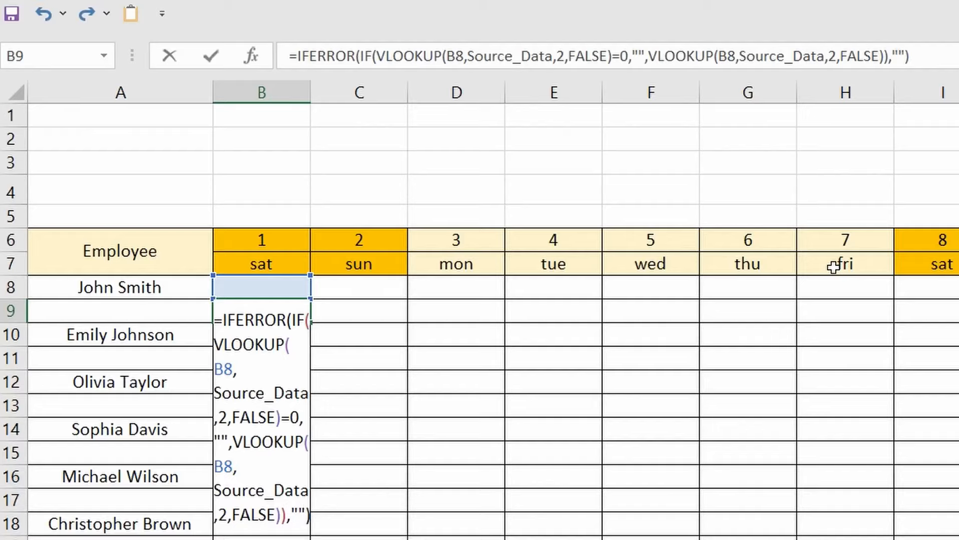
{"action": "key", "text": "Return"}
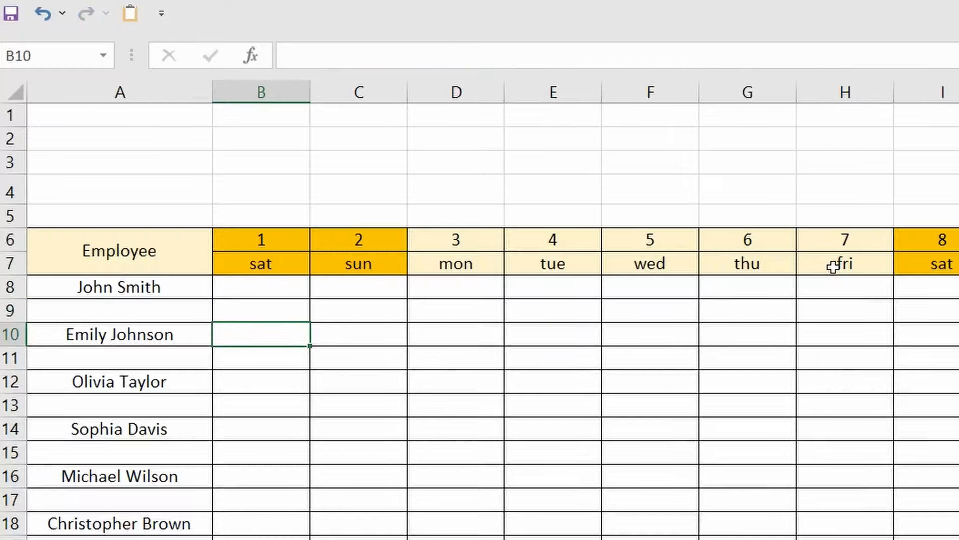
Review the finished formula in B9 and the shift options in the drop-down list of B8.
{"action": "key", "text": "Up"}
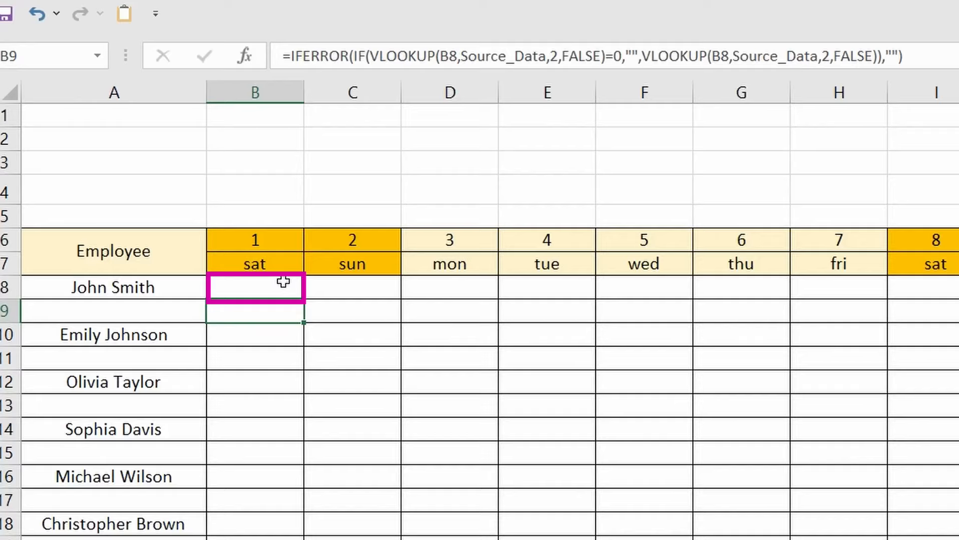
{"action": "left_click", "coordinate": [283, 282]}
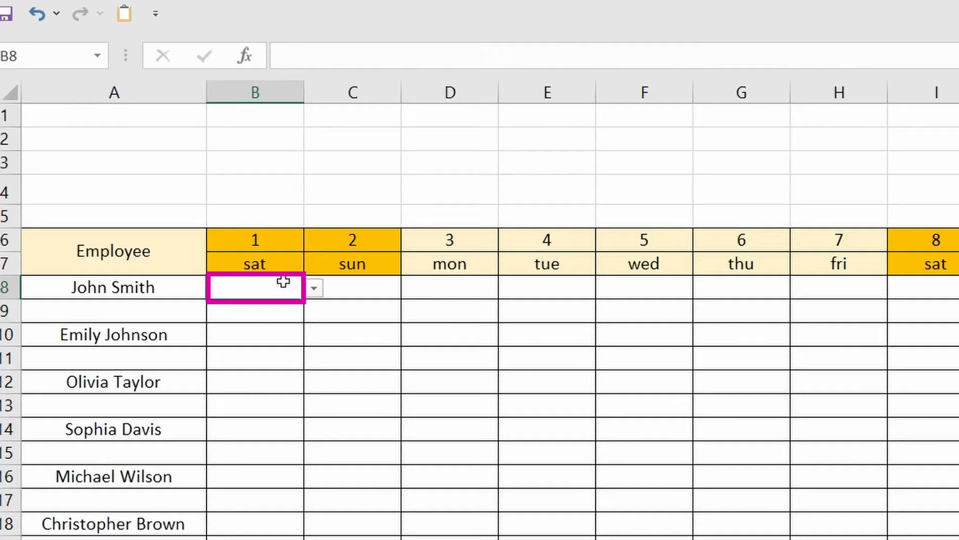
{"action": "left_click", "coordinate": [313, 289]}
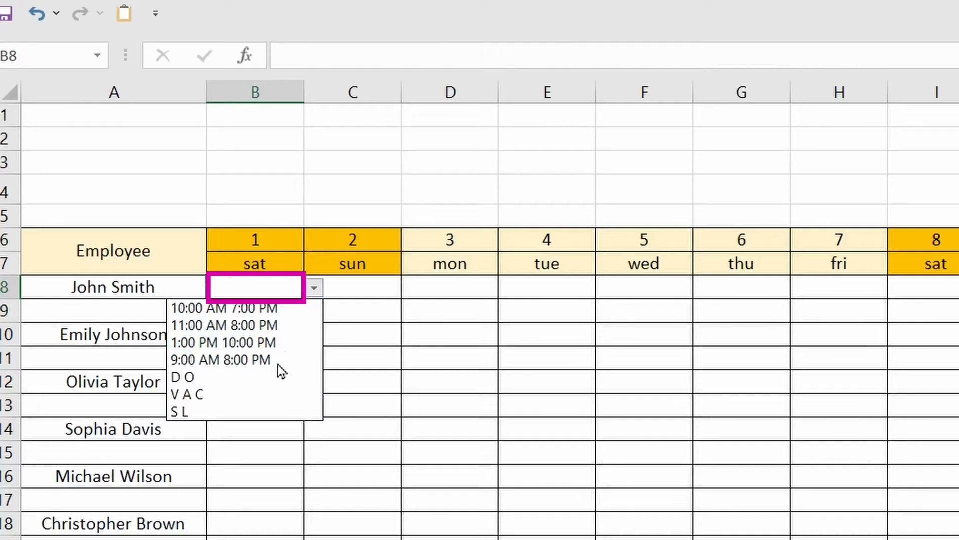
{"action": "left_click", "coordinate": [314, 286]}
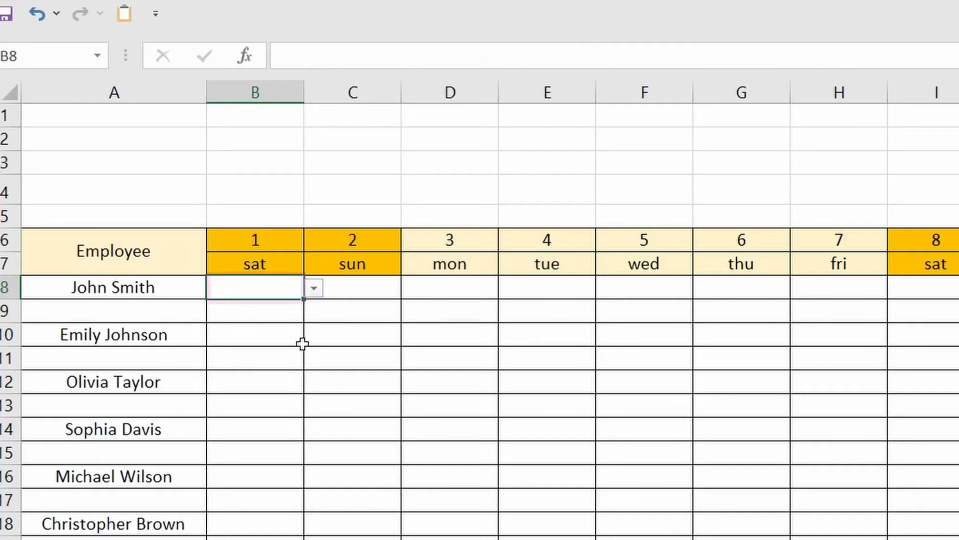
Fill the drop-down and lookup formula pair in B8:B9 across all days of the month and down through every employee's rows.
{"action": "left_click", "coordinate": [283, 309]}
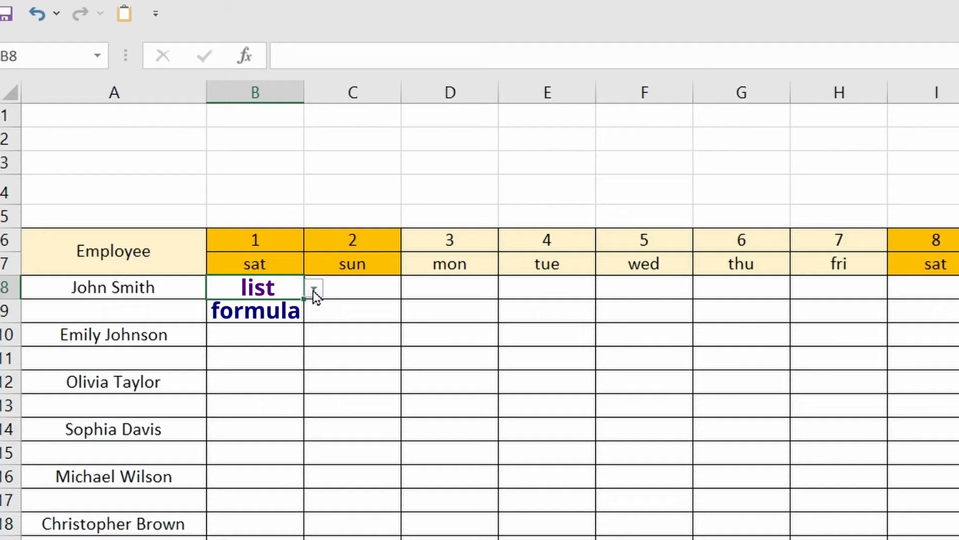
{"action": "left_click", "coordinate": [270, 311]}
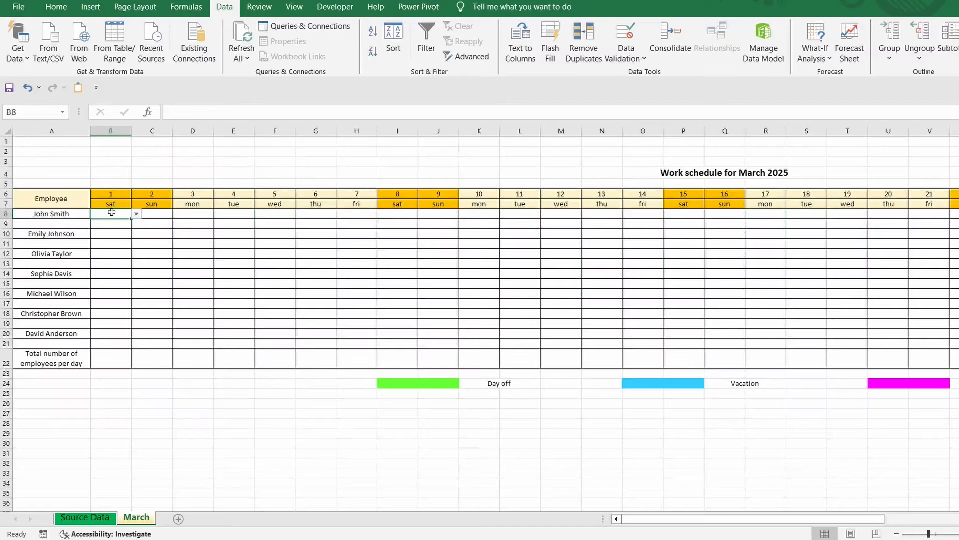
{"action": "left_click_drag", "start_coordinate": [110, 215], "coordinate": [561, 225]}
{"action": "left_click_drag", "start_coordinate": [914, 193], "coordinate": [801, 428]}
{"action": "scroll", "coordinate": [479, 300], "scroll_direction": "left", "scroll_amount": 4}
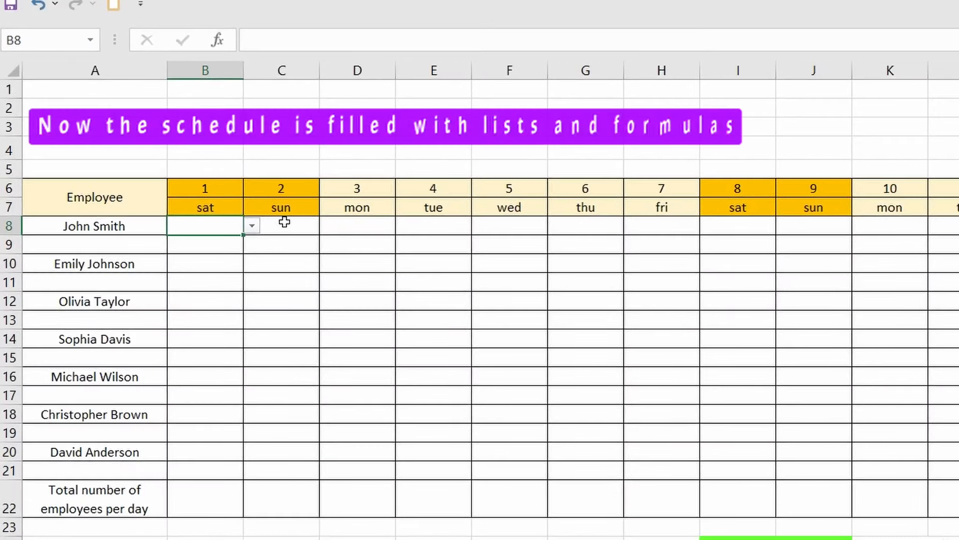
Check that the employees' shift cells carry the drop-down list, sampling C8, D8, E10 and F18.
{"action": "left_click", "coordinate": [286, 223]}
{"action": "left_click", "coordinate": [329, 228]}
{"action": "left_click", "coordinate": [361, 227]}
{"action": "left_click", "coordinate": [372, 224]}
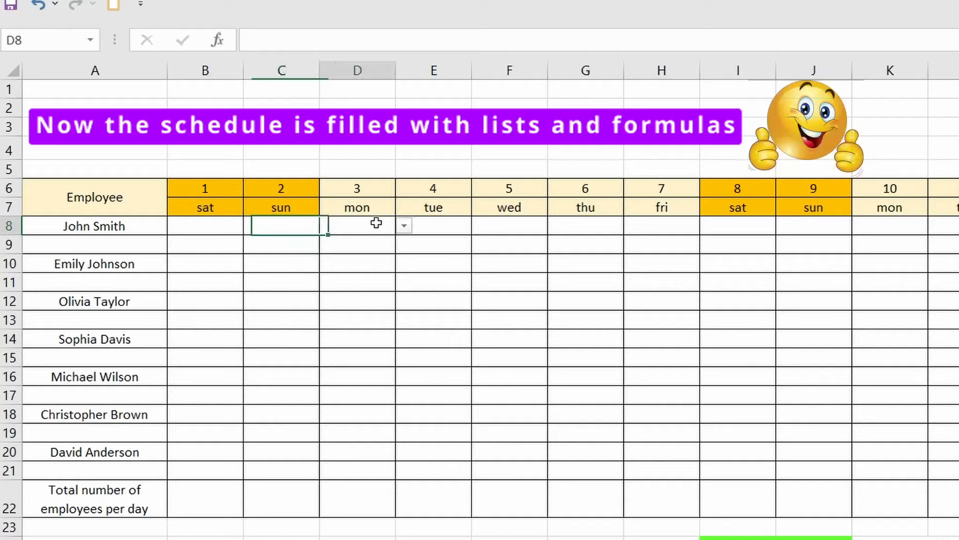
{"action": "left_click", "coordinate": [403, 226]}
{"action": "left_click", "coordinate": [449, 276]}
{"action": "left_click", "coordinate": [464, 266]}
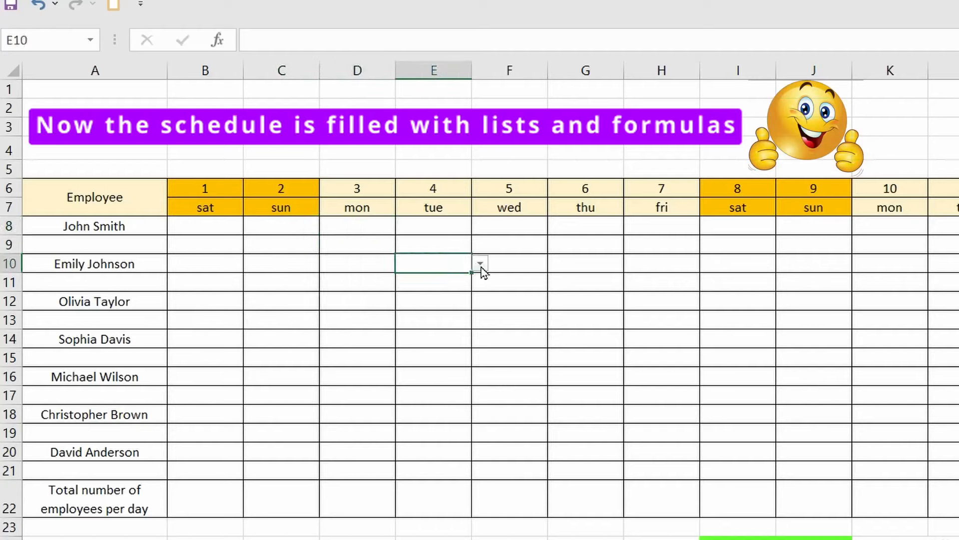
{"action": "left_click", "coordinate": [481, 263]}
{"action": "left_click", "coordinate": [504, 414]}
{"action": "left_click", "coordinate": [505, 411]}
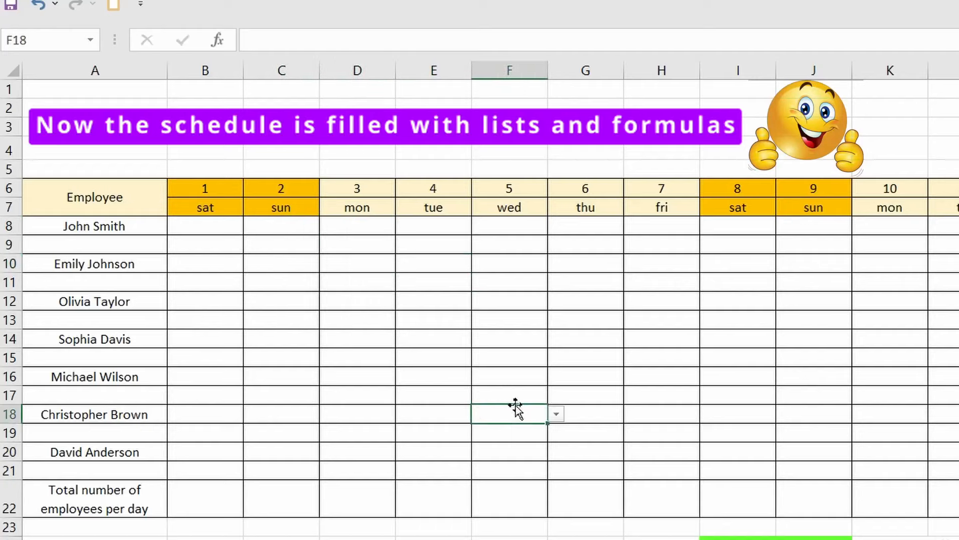
{"action": "left_click", "coordinate": [556, 413]}
{"action": "left_click", "coordinate": [556, 413]}
Check the copied lookup formulas in the rows beneath the shifts, sampling F15, F13 and F9.
{"action": "left_click", "coordinate": [486, 358]}
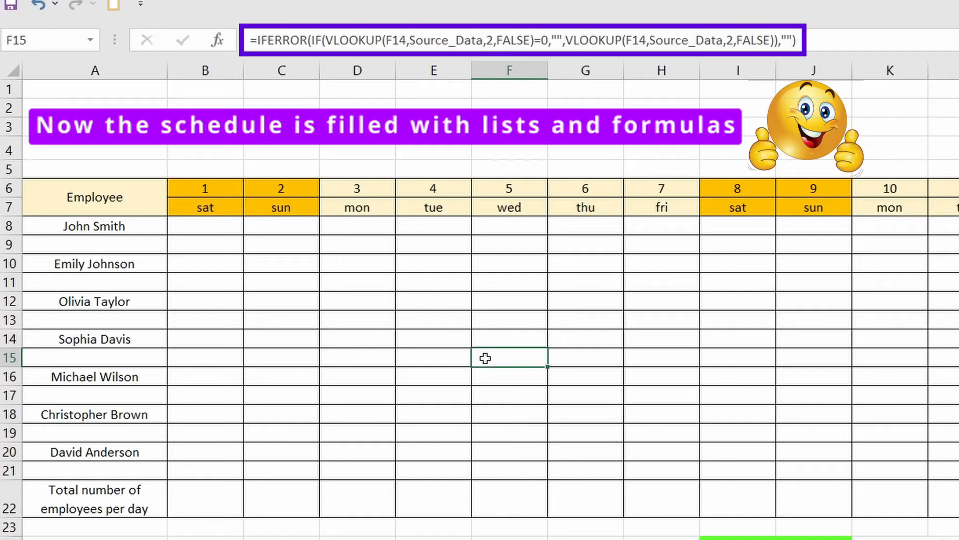
{"action": "left_click", "coordinate": [491, 316]}
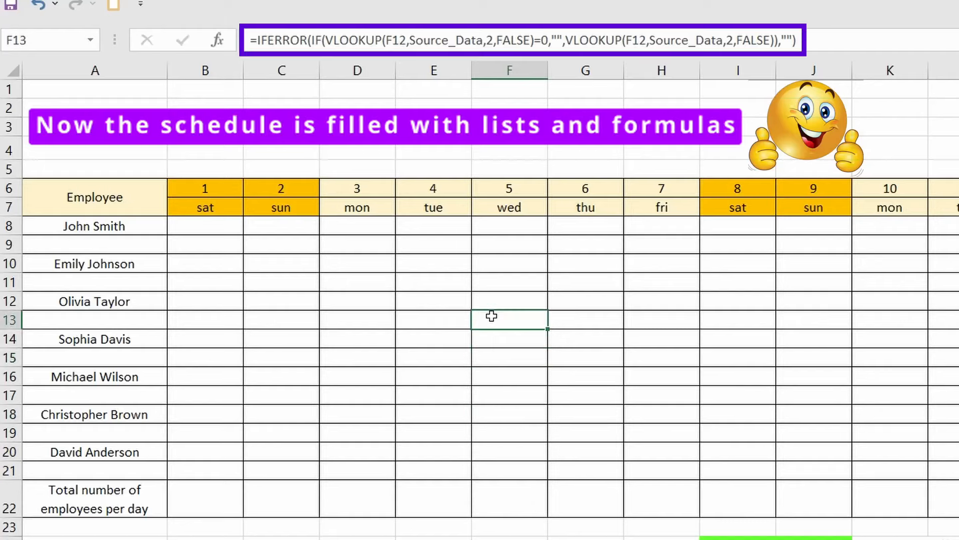
{"action": "left_click", "coordinate": [355, 280]}
{"action": "left_click", "coordinate": [509, 247]}
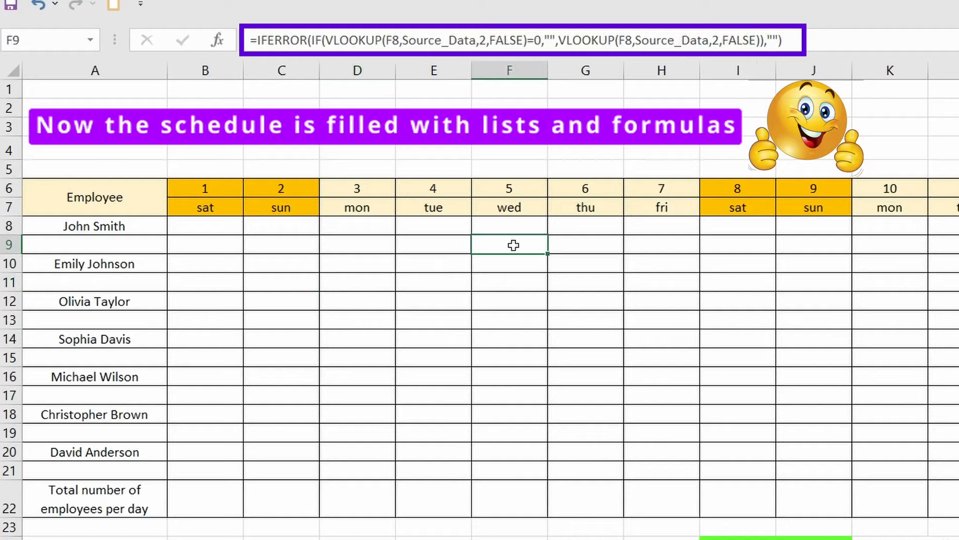
{"action": "left_click", "coordinate": [650, 249]}
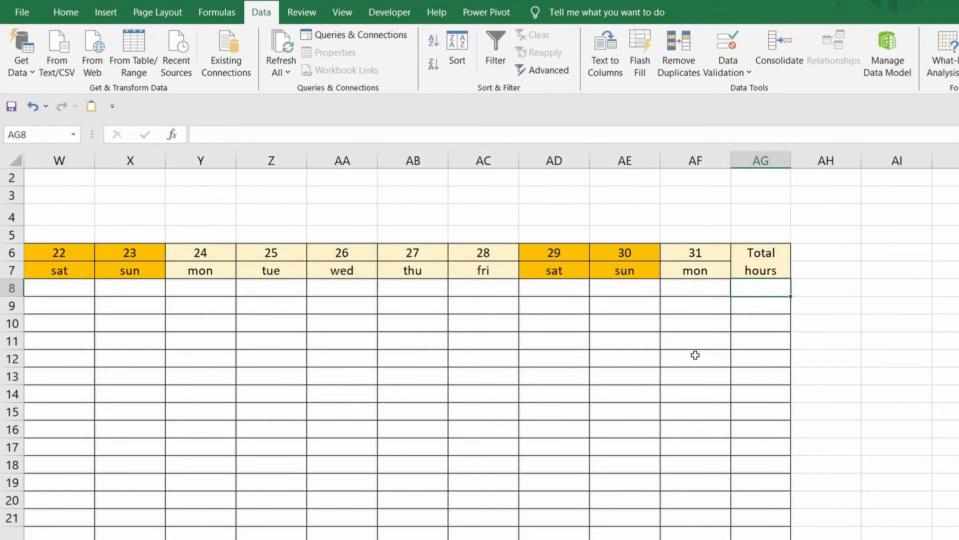
Merge and center AG8:AG9 under Total hours and fill the merged format down to row 21.
{"action": "left_click_drag", "start_coordinate": [754, 285], "coordinate": [754, 306]}
{"action": "left_click", "coordinate": [69, 12]}
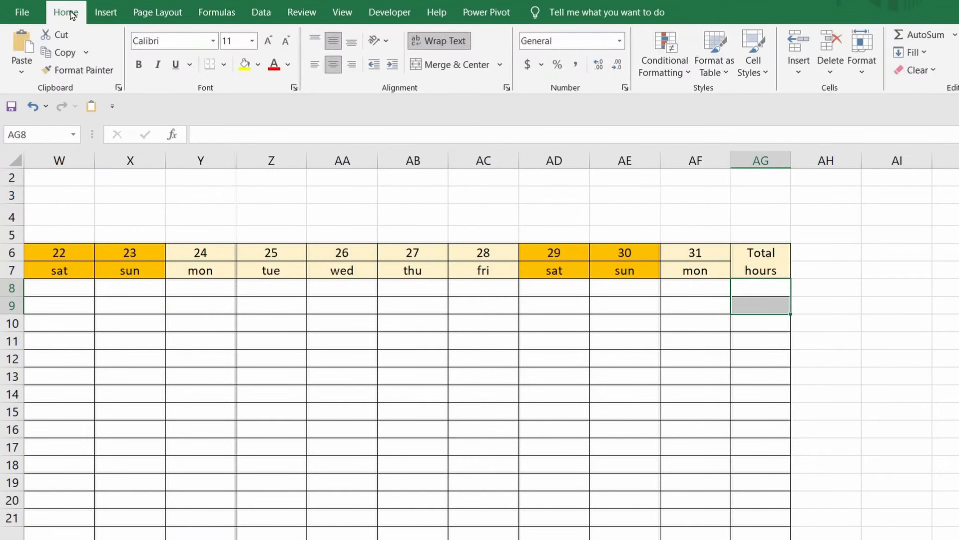
{"action": "left_click", "coordinate": [439, 73]}
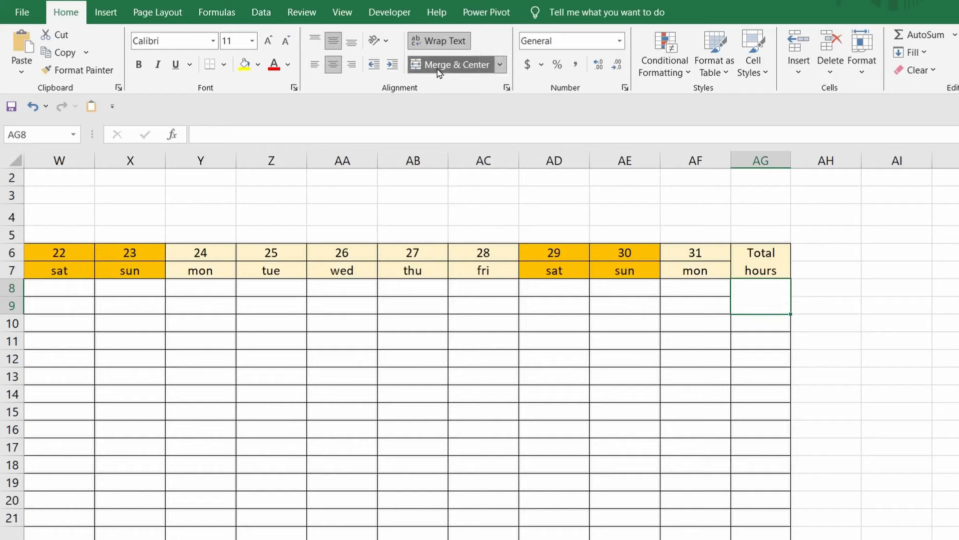
{"action": "left_click_drag", "start_coordinate": [791, 314], "coordinate": [774, 511]}
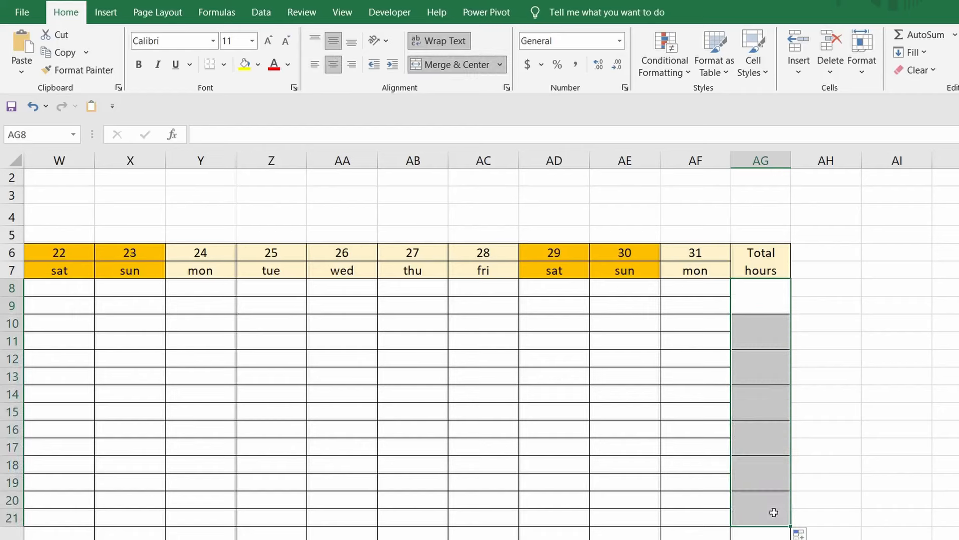
Start an IF formula in AG8 that tests whether SUM(B8:AF9)=0 and returns an empty string "" if true.
{"action": "left_click", "coordinate": [762, 302]}
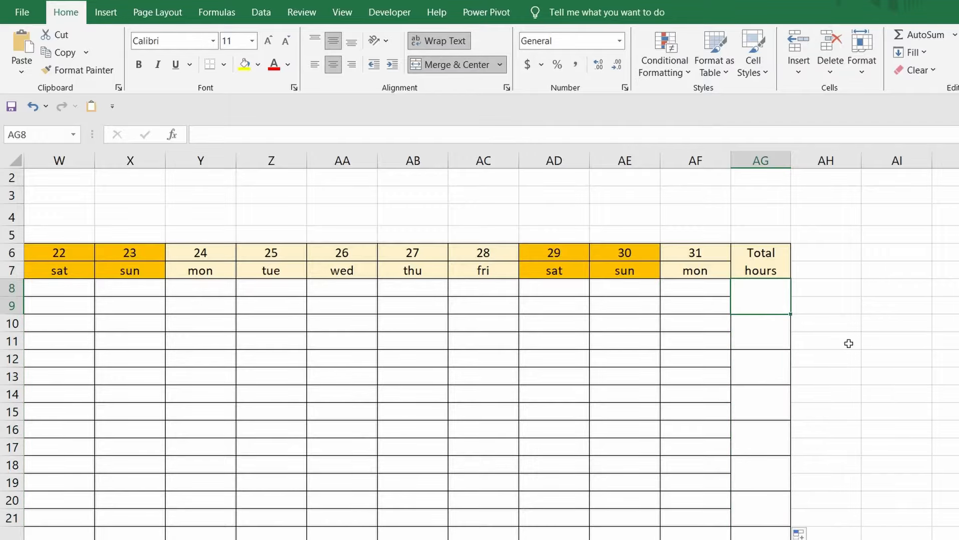
{"action": "type", "text": "=if"}
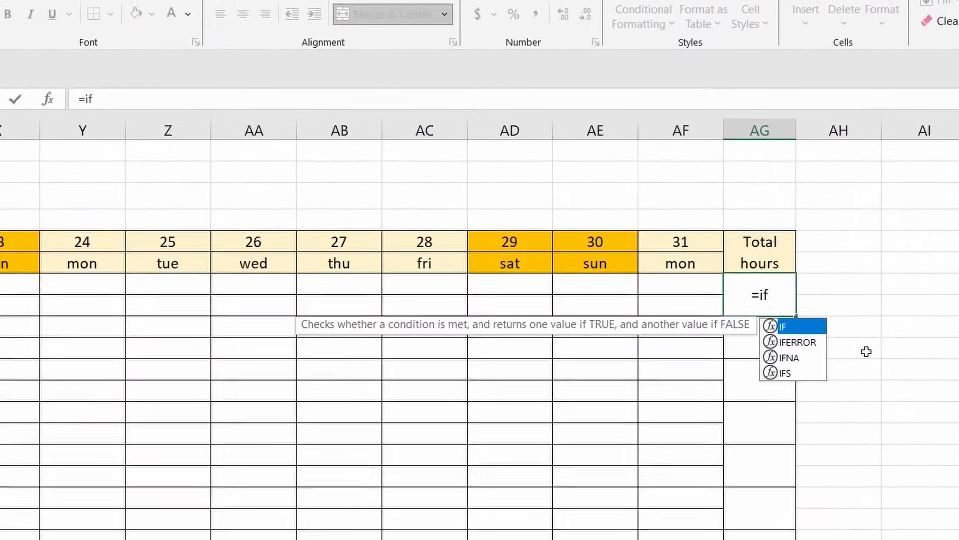
{"action": "key", "text": "Tab"}
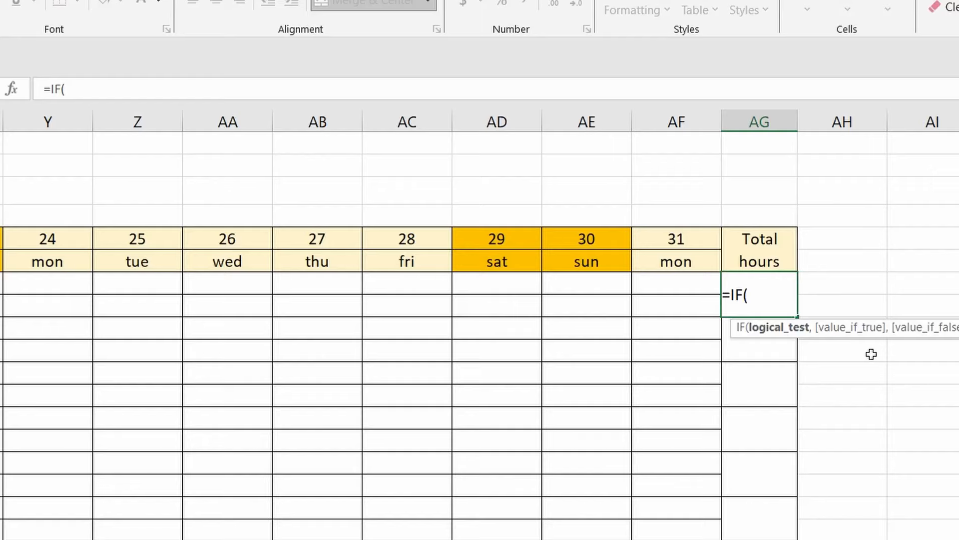
{"action": "type", "text": "sum"}
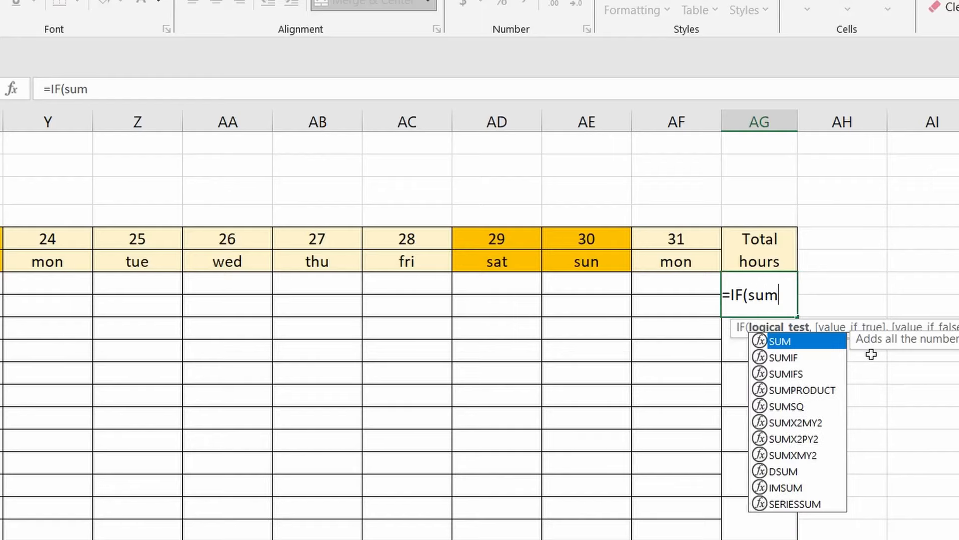
{"action": "key", "text": "Tab"}
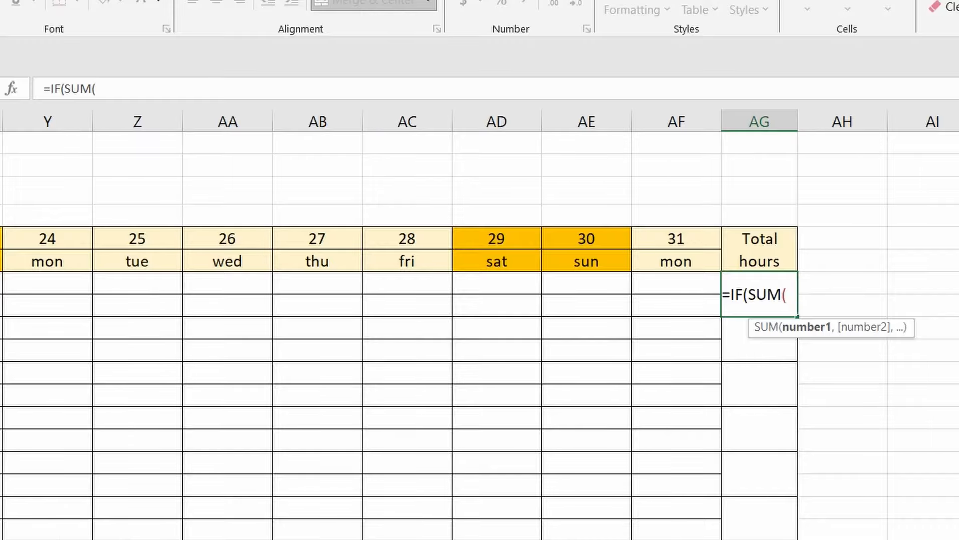
{"action": "scroll", "coordinate": [480, 325], "scroll_direction": "left", "scroll_amount": 8}
{"action": "scroll", "coordinate": [479, 324], "scroll_direction": "left", "scroll_amount": 4}
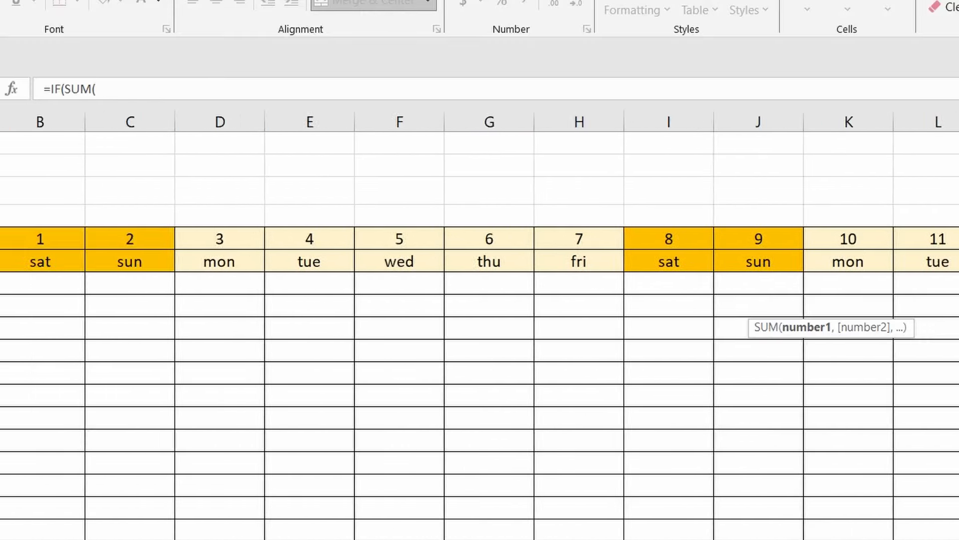
{"action": "left_click_drag", "start_coordinate": [31, 282], "coordinate": [808, 304]}
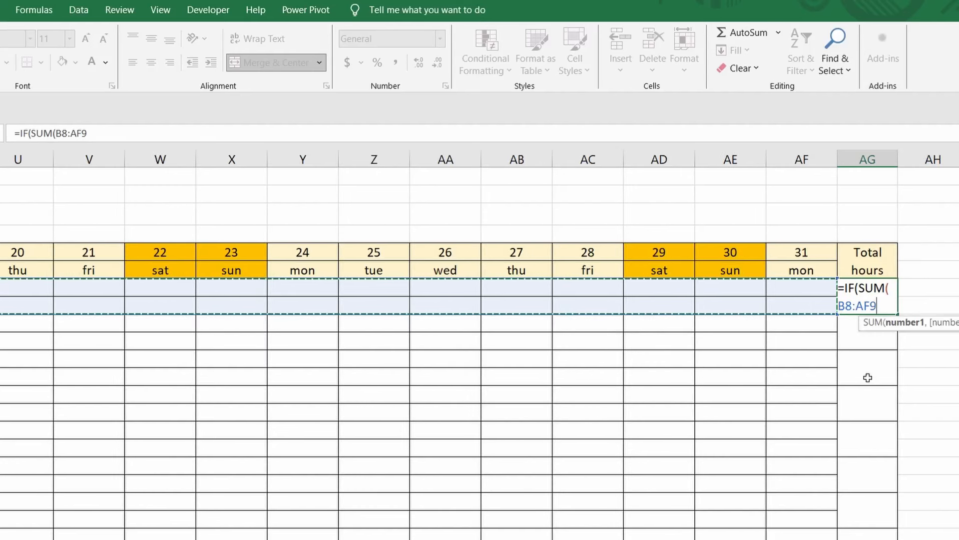
{"action": "type", "text": ")"}
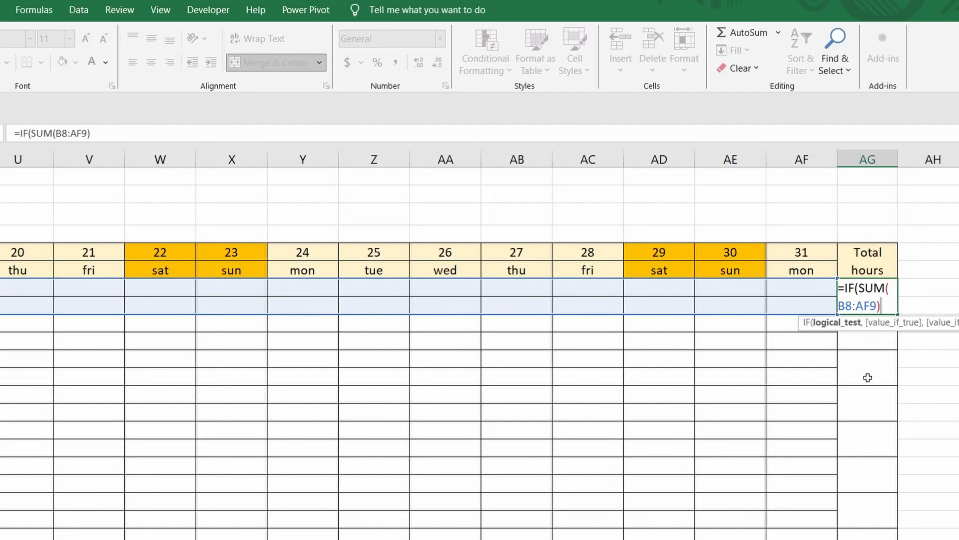
{"action": "type", "text": "=0"}
{"action": "type", "text": ","}
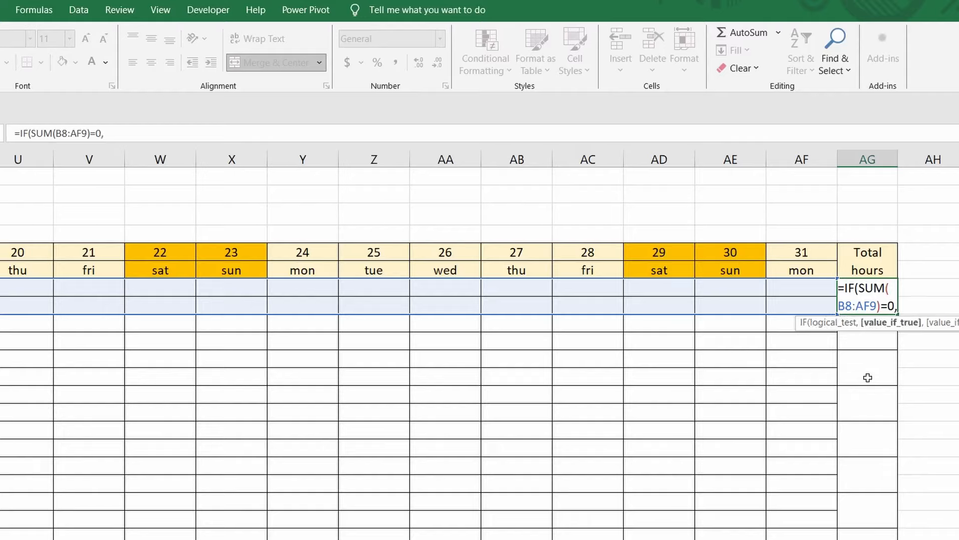
{"action": "type", "text": "\"\","}
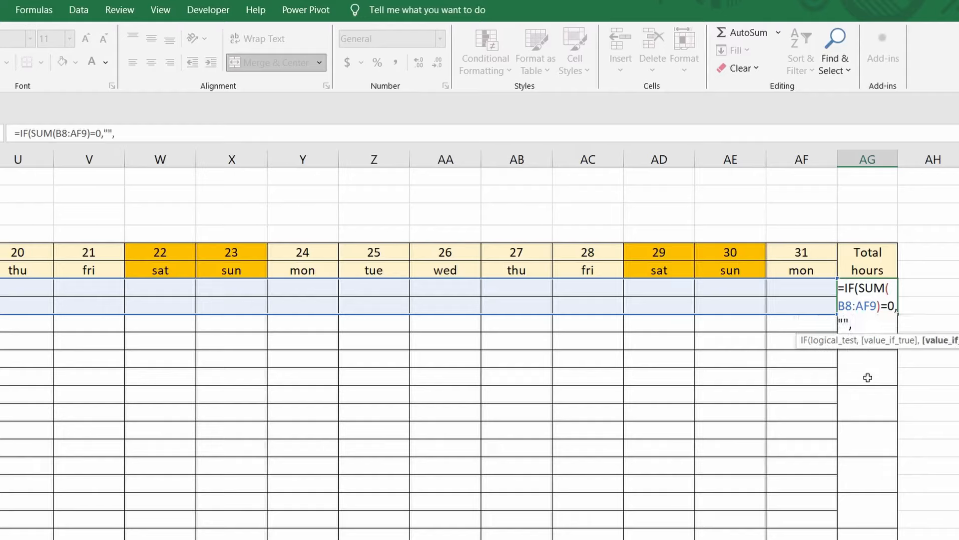
Complete the AG8 formula with SUM(B8:AF9) as the false result and fill it down the Total hours column to row 21.
{"action": "type", "text": "sum"}
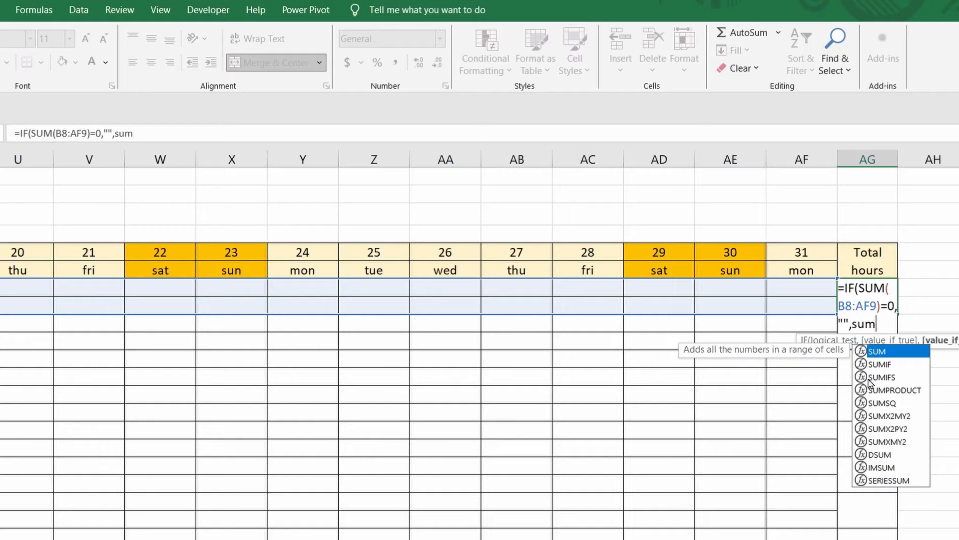
{"action": "key", "text": "Tab"}
{"action": "type", "text": "B"}
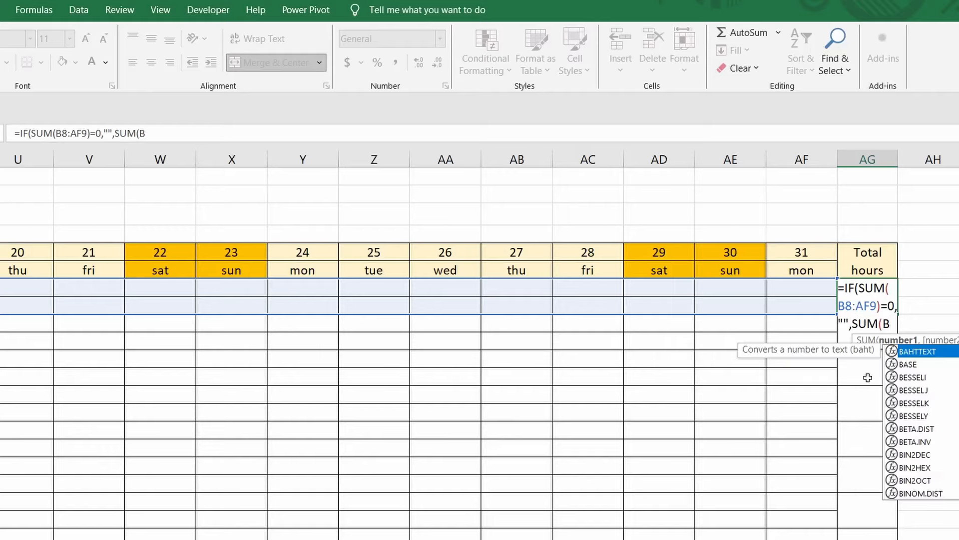
{"action": "type", "text": "8"}
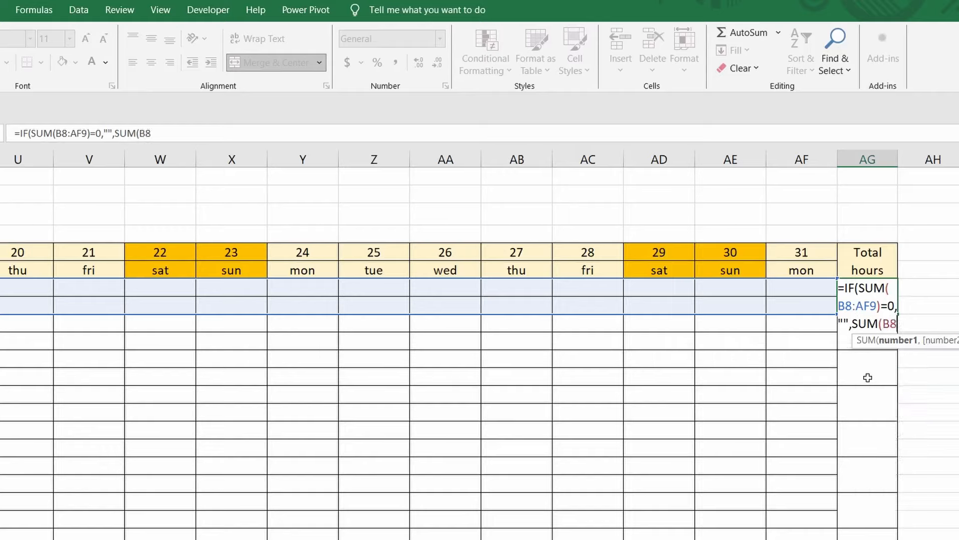
{"action": "type", "text": ":AF9))"}
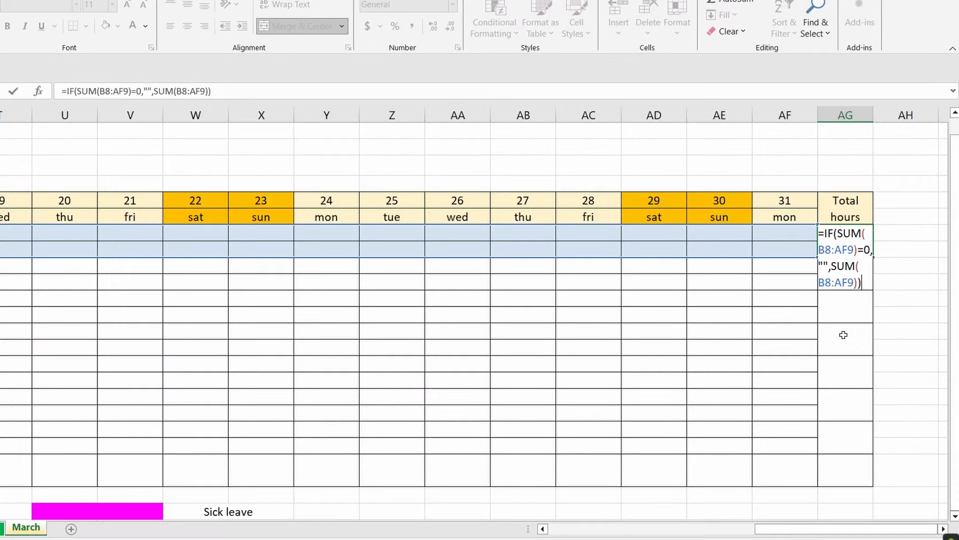
{"action": "key", "text": "ctrl+Return"}
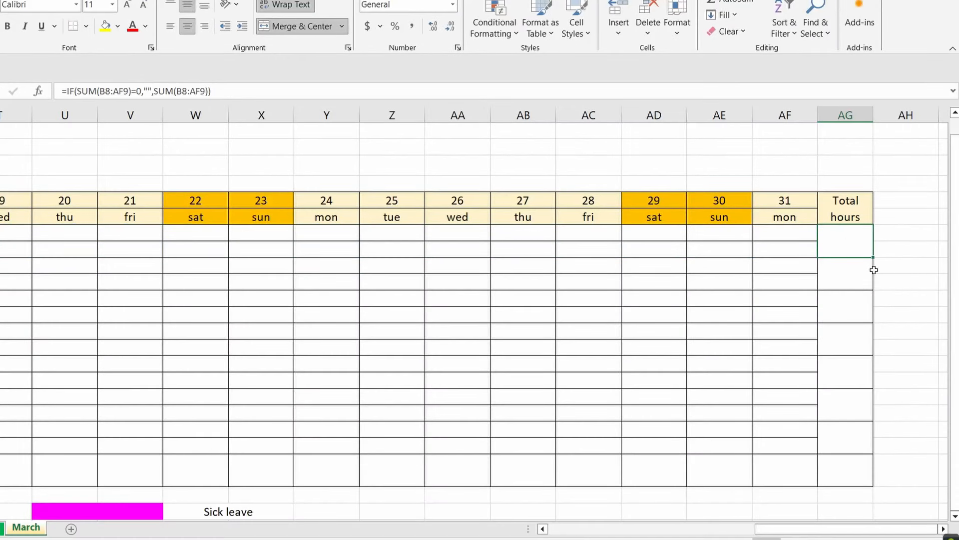
{"action": "left_click_drag", "start_coordinate": [874, 256], "coordinate": [855, 436]}
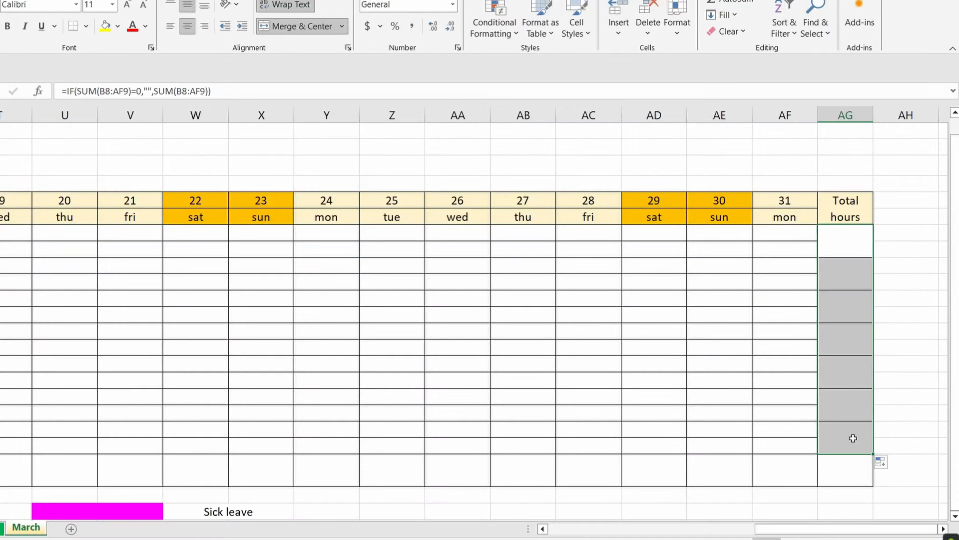
{"action": "left_click", "coordinate": [851, 432]}
Erase the bottom and right borders of the empty cell AG22 below the Total hours column.
{"action": "left_click", "coordinate": [846, 212]}
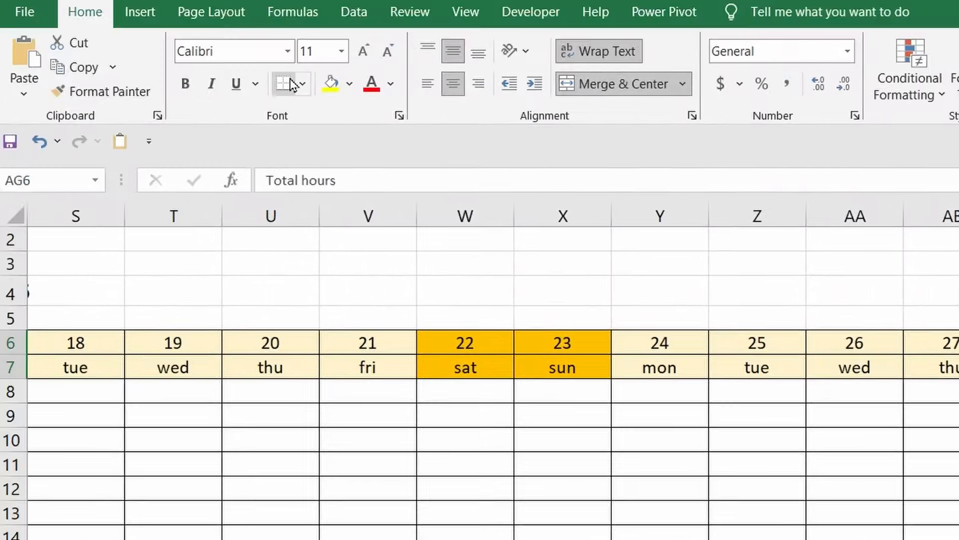
{"action": "left_click", "coordinate": [306, 79]}
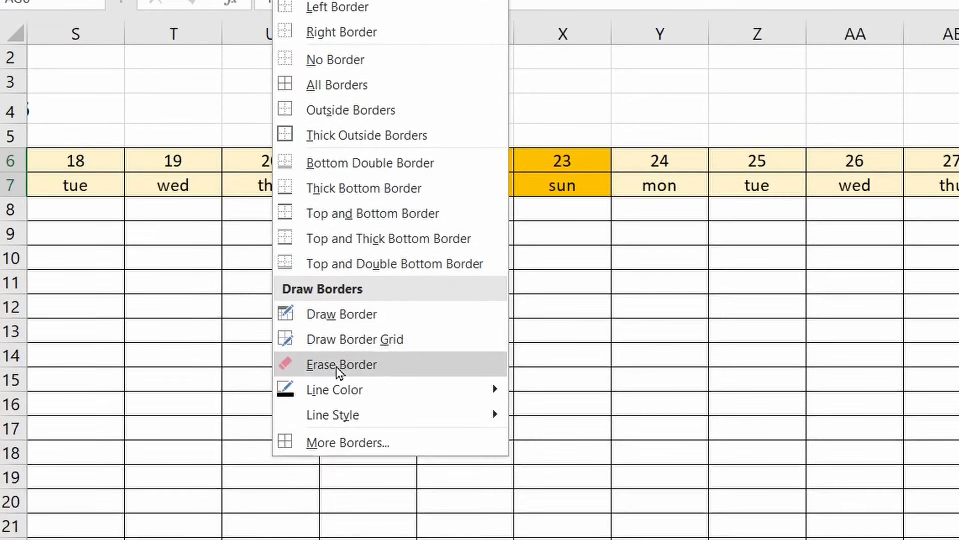
{"action": "left_click", "coordinate": [309, 365]}
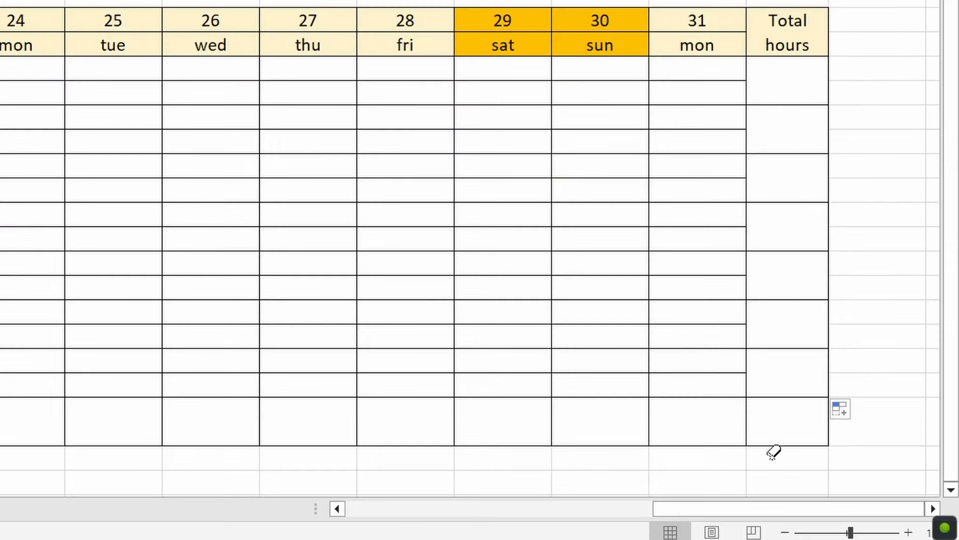
{"action": "left_click", "coordinate": [802, 445]}
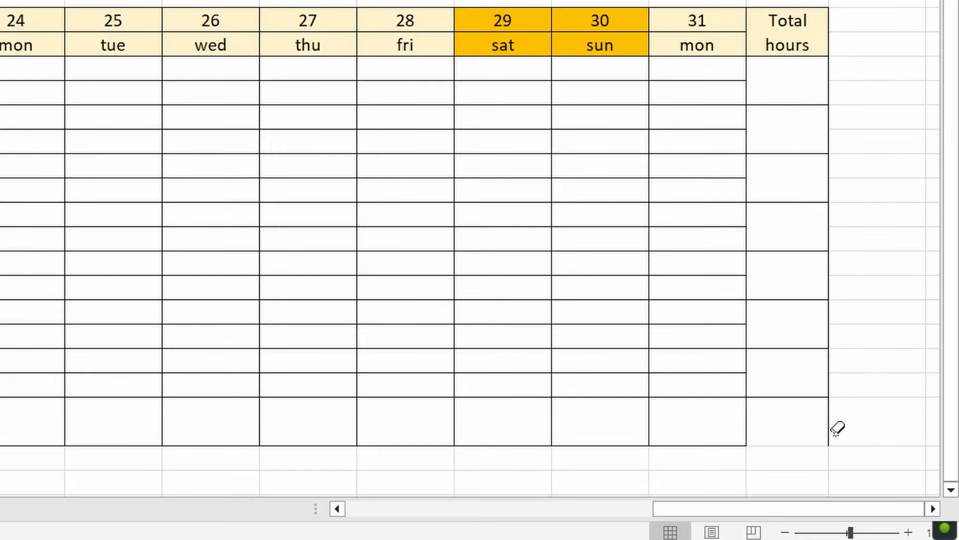
{"action": "left_click", "coordinate": [830, 427]}
{"action": "key", "text": "Escape"}
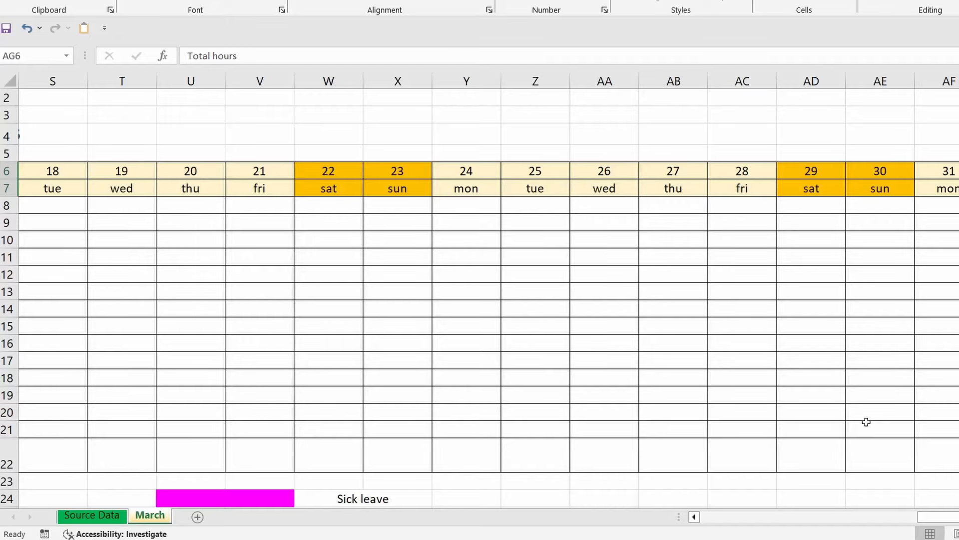
Start an IF formula in B22 that tests whether COUNT(B8:B21)=0 and returns an empty string "" if true.
{"action": "left_click_drag", "start_coordinate": [931, 518], "coordinate": [712, 518]}
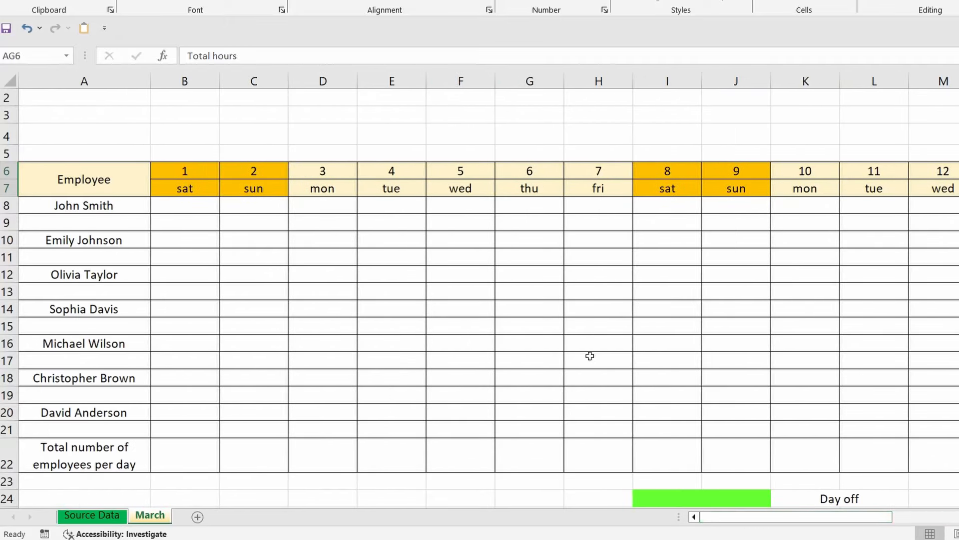
{"action": "scroll", "coordinate": [590, 356], "scroll_direction": "down", "scroll_amount": 2}
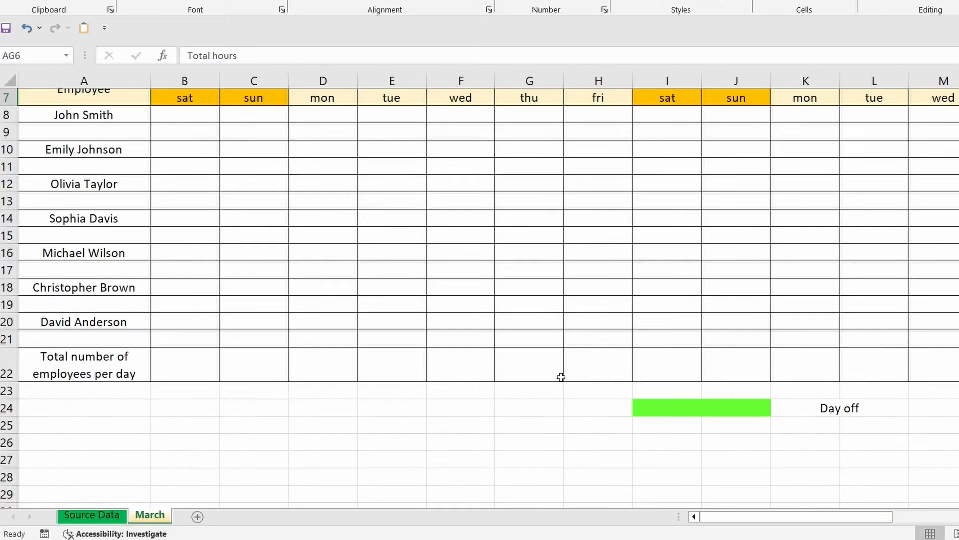
{"action": "left_click", "coordinate": [212, 365]}
{"action": "type", "text": "="}
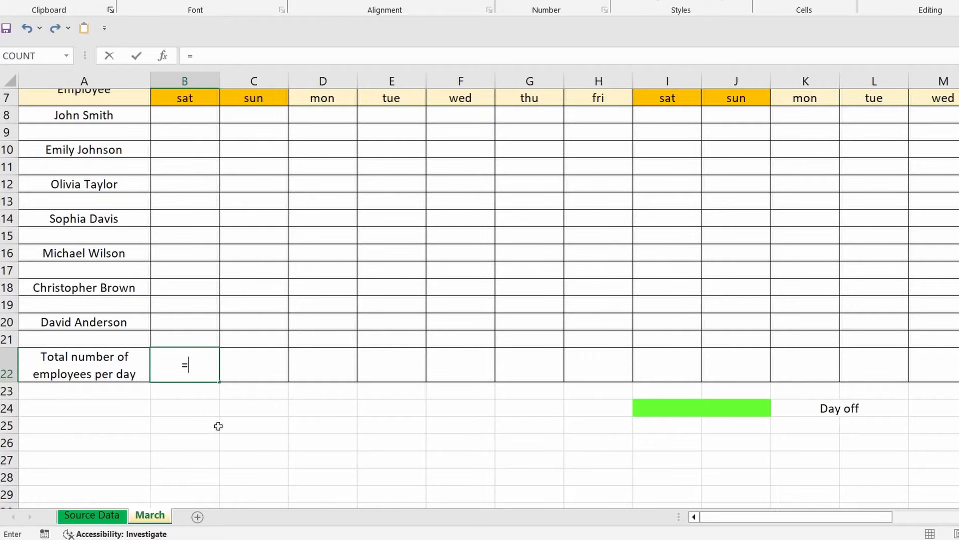
{"action": "type", "text": "if"}
{"action": "key", "text": "Tab"}
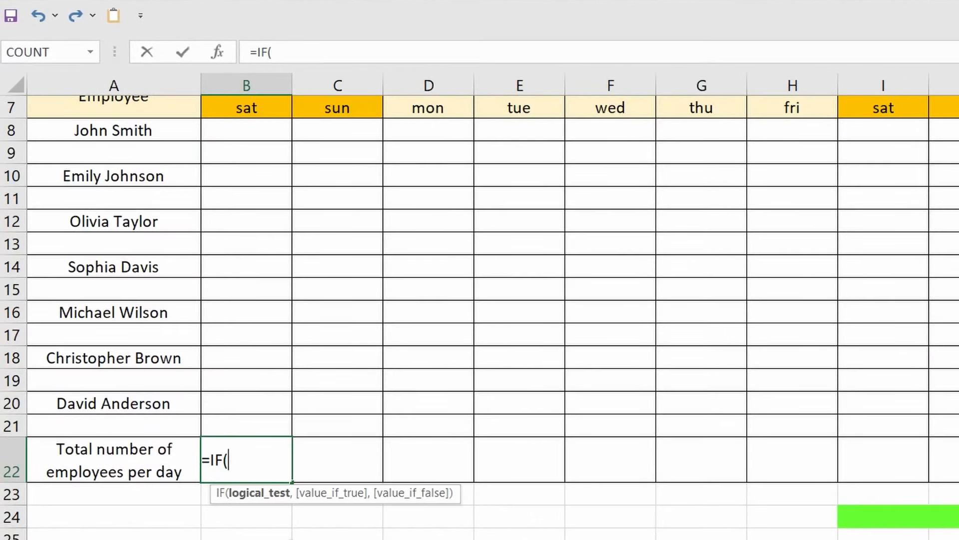
{"action": "type", "text": "cou"}
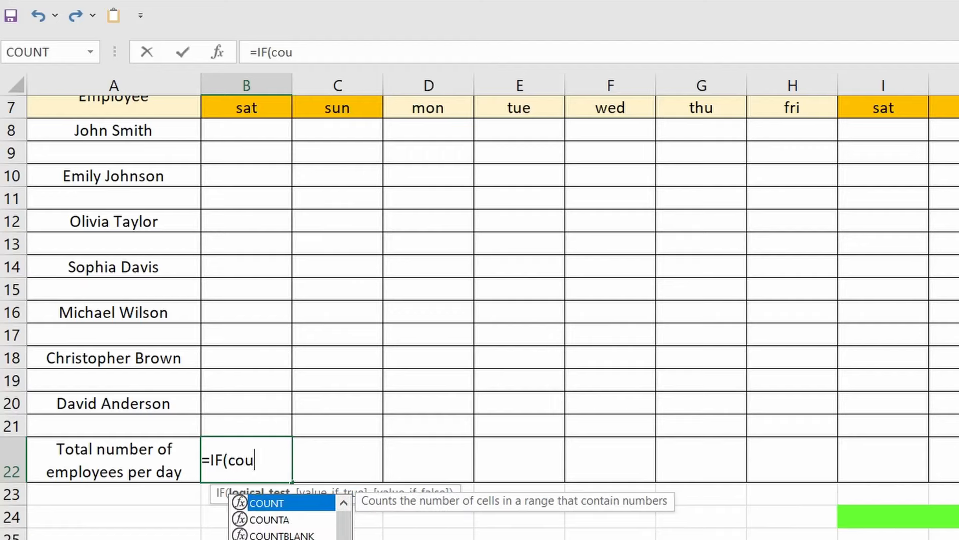
{"action": "key", "text": "Tab"}
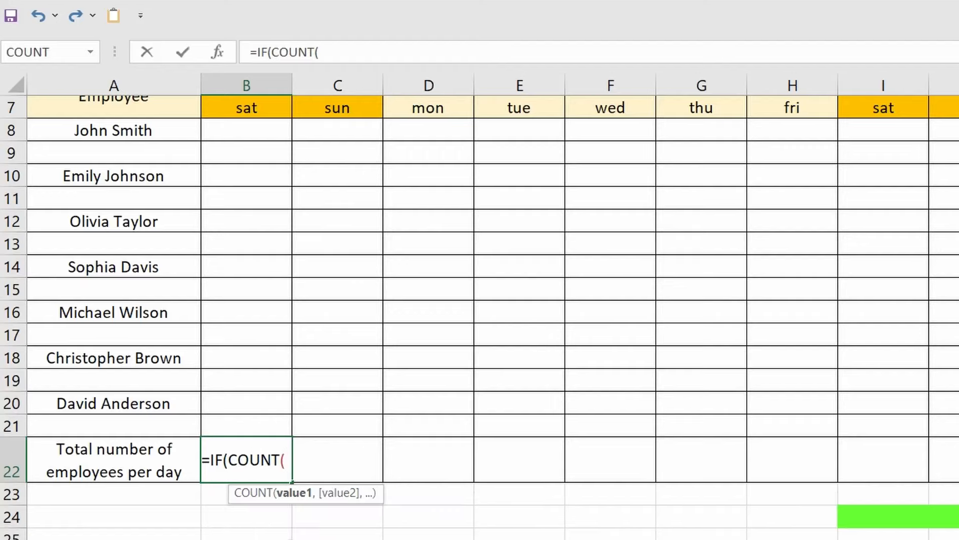
{"action": "left_click_drag", "start_coordinate": [230, 126], "coordinate": [240, 411]}
{"action": "type", "text": ")"}
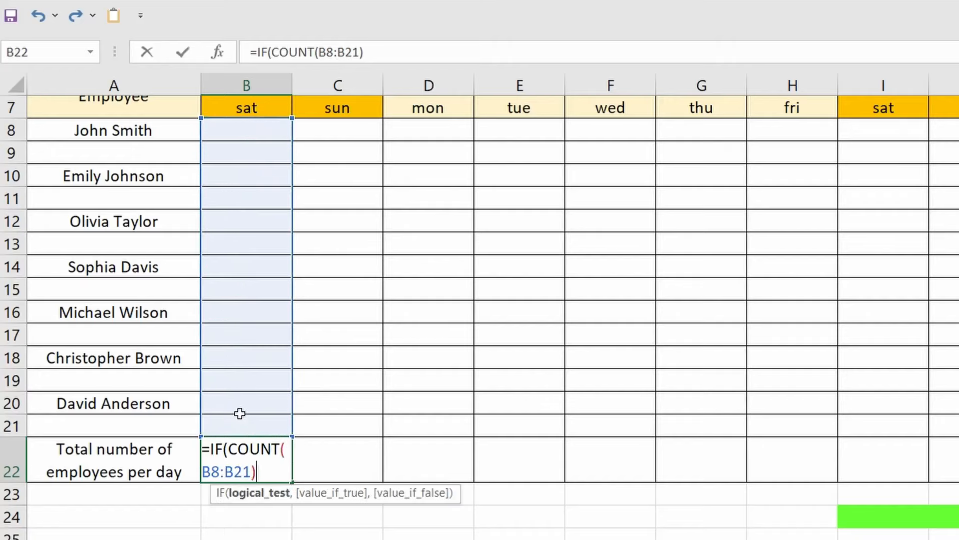
{"action": "type", "text": "=0,\"\","}
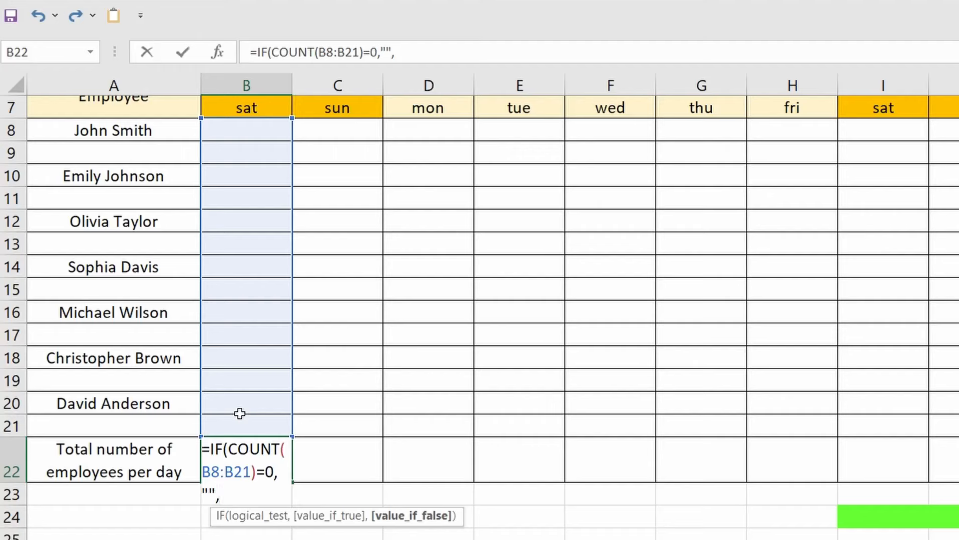
Complete the B22 formula with COUNT(B8:B21) as the false result and fill it across the daily totals row to AF22.
{"action": "type", "text": "c"}
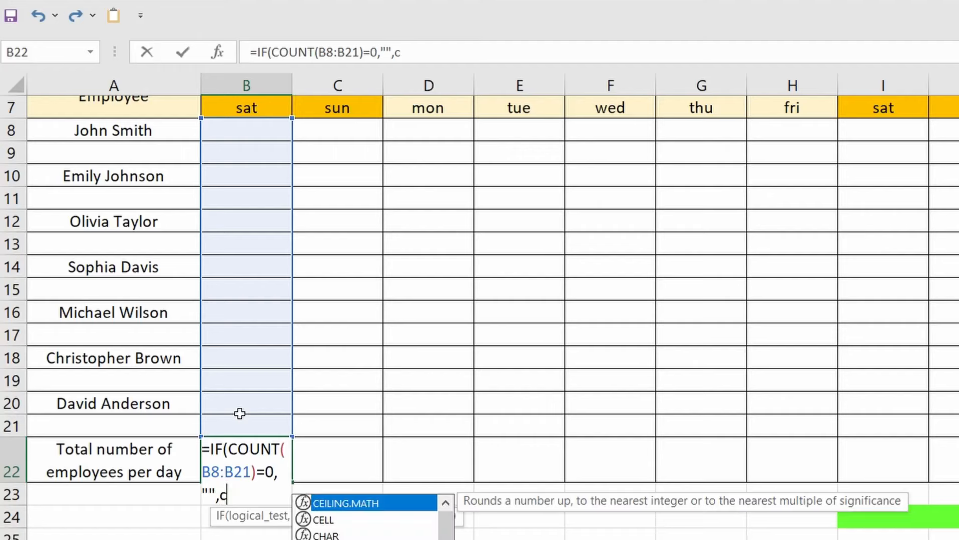
{"action": "type", "text": "ou"}
{"action": "key", "text": "Tab"}
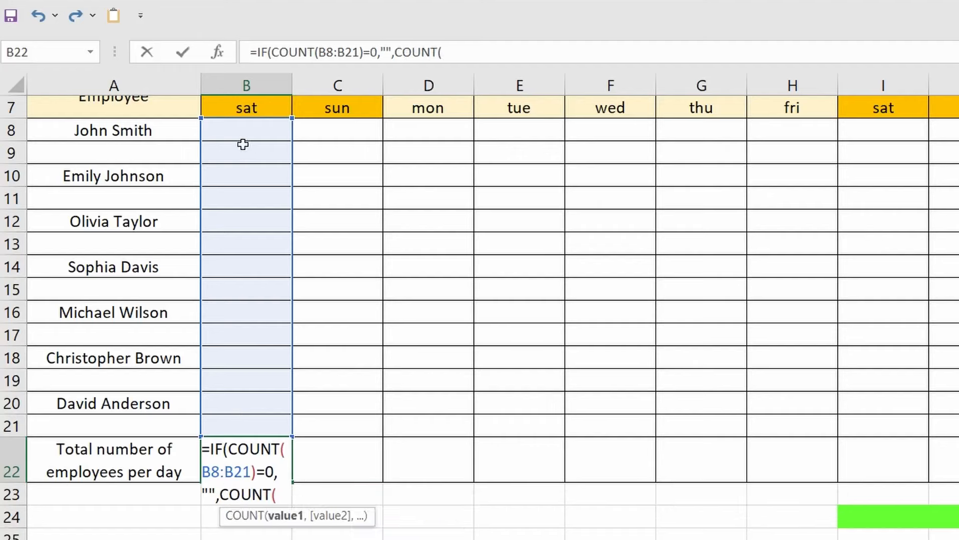
{"action": "left_click_drag", "start_coordinate": [244, 126], "coordinate": [225, 428]}
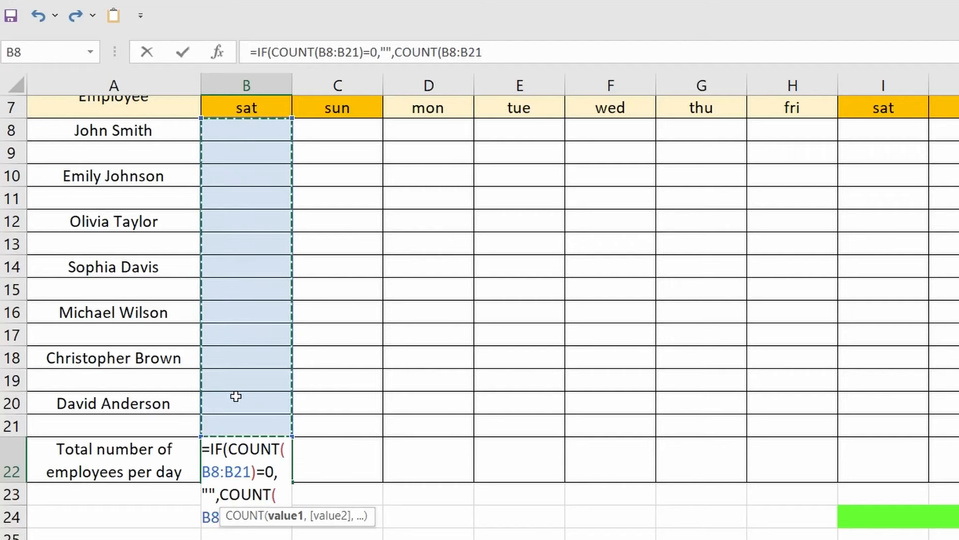
{"action": "type", "text": "))"}
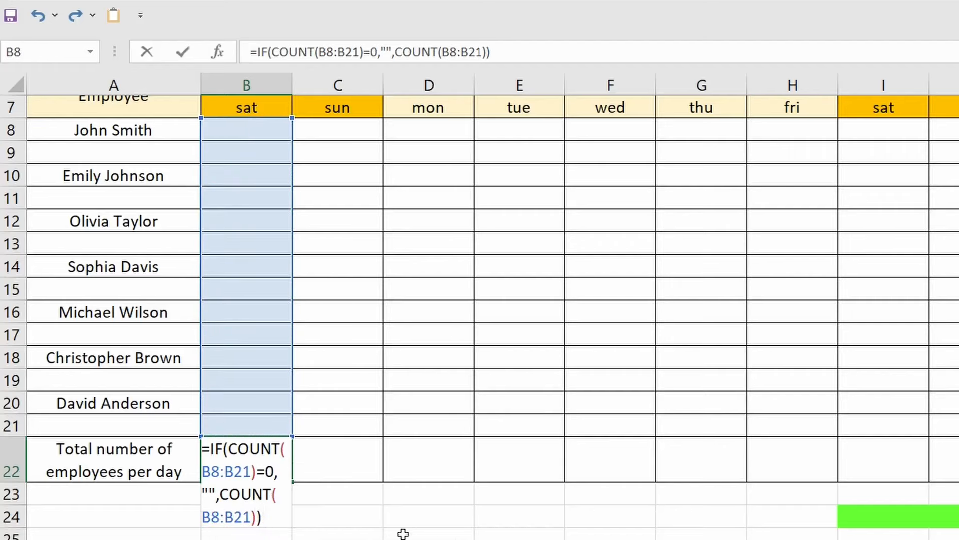
{"action": "key", "text": "ctrl+Return"}
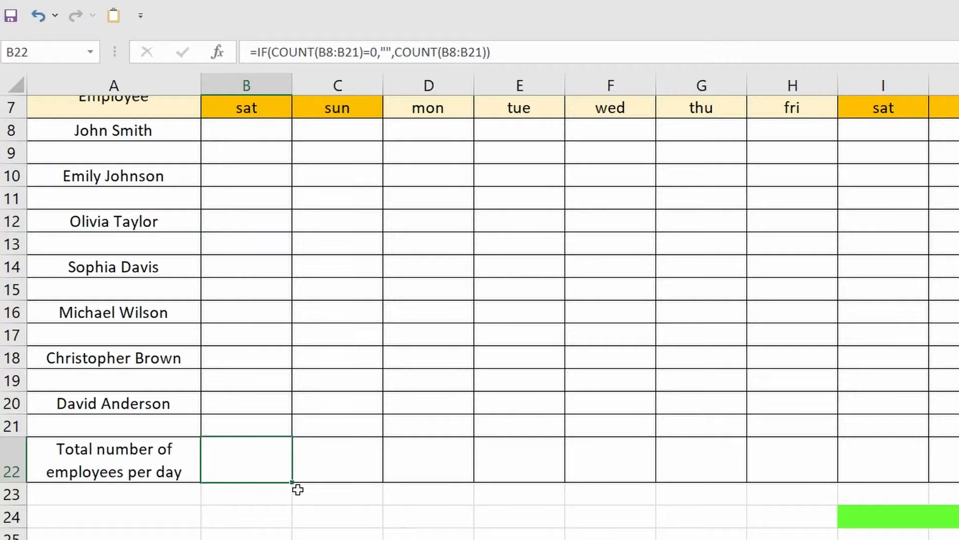
{"action": "left_click_drag", "start_coordinate": [292, 483], "coordinate": [756, 472]}
{"action": "left_click", "coordinate": [563, 539]}
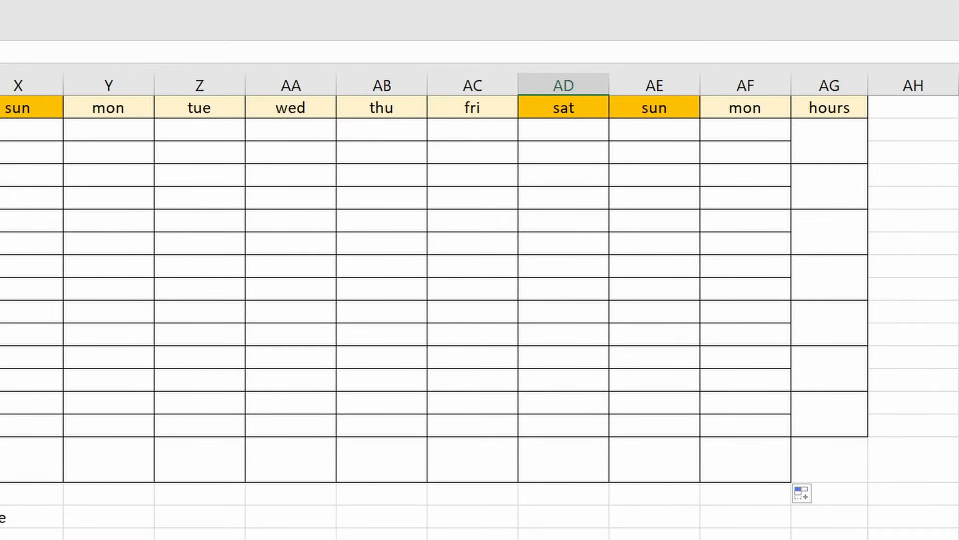
Set the row height of rows 8 through 21 to 35.
{"action": "scroll", "coordinate": [460, 530], "scroll_direction": "left", "scroll_amount": 10}
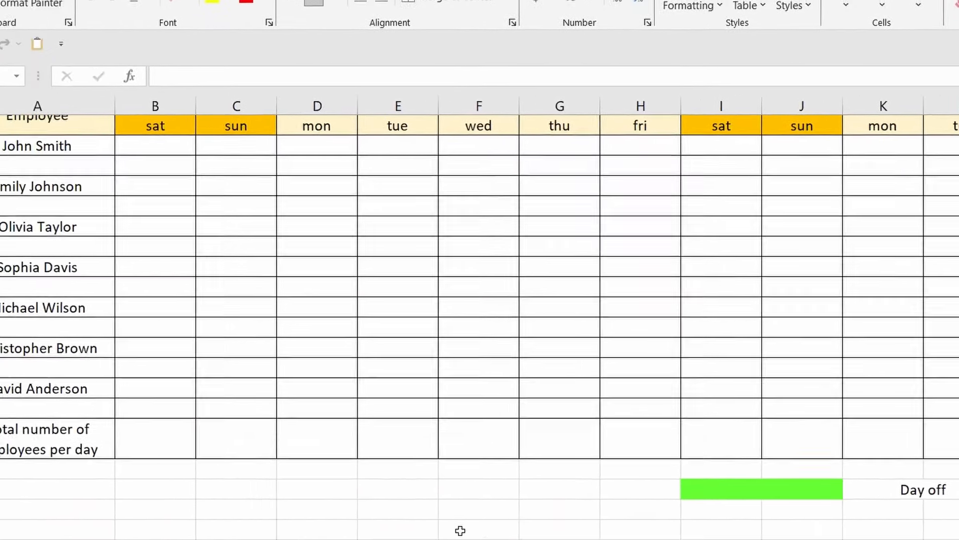
{"action": "scroll", "coordinate": [479, 324], "scroll_direction": "up", "scroll_amount": 1}
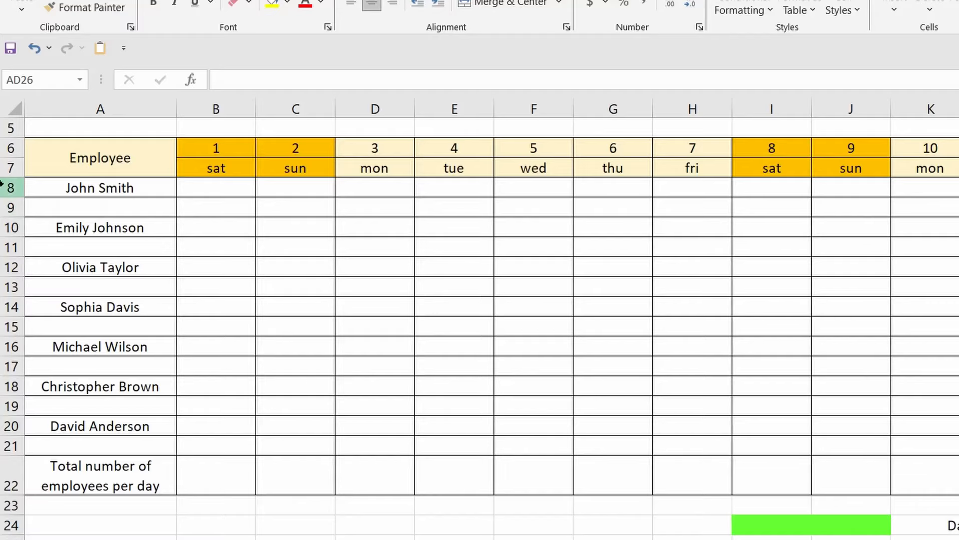
{"action": "left_click_drag", "start_coordinate": [2, 182], "coordinate": [1, 443]}
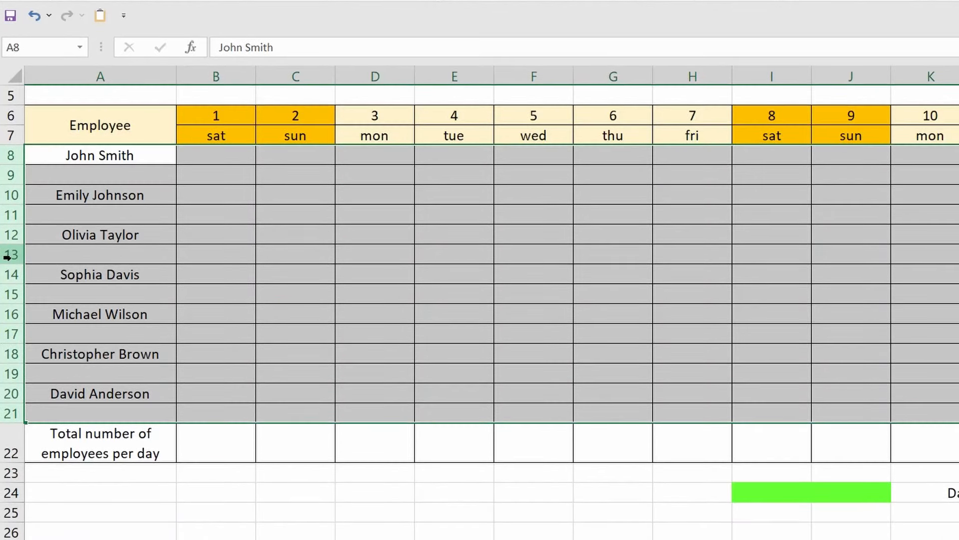
{"action": "right_click", "coordinate": [11, 293]}
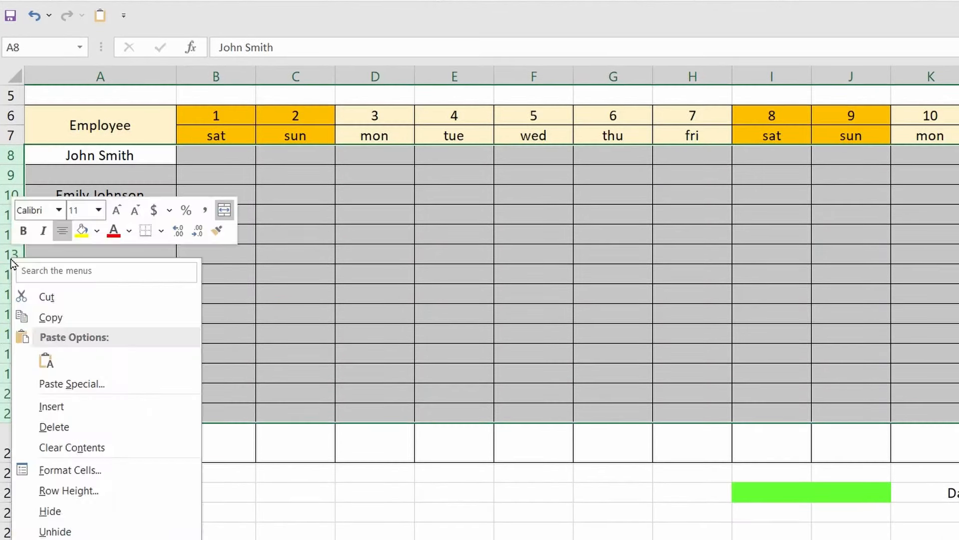
{"action": "left_click", "coordinate": [97, 493]}
{"action": "left_click_drag", "start_coordinate": [63, 490], "coordinate": [288, 266]}
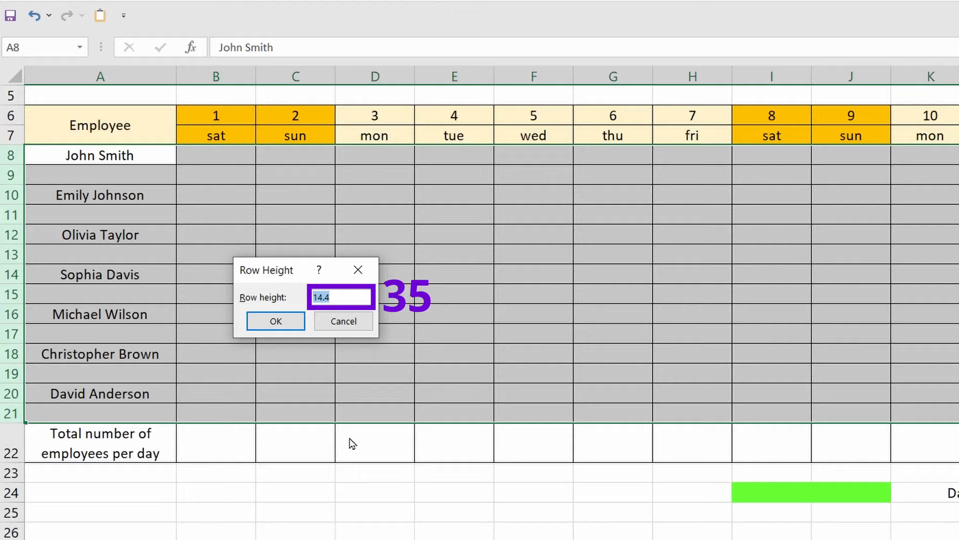
{"action": "type", "text": "35"}
{"action": "left_click", "coordinate": [270, 322]}
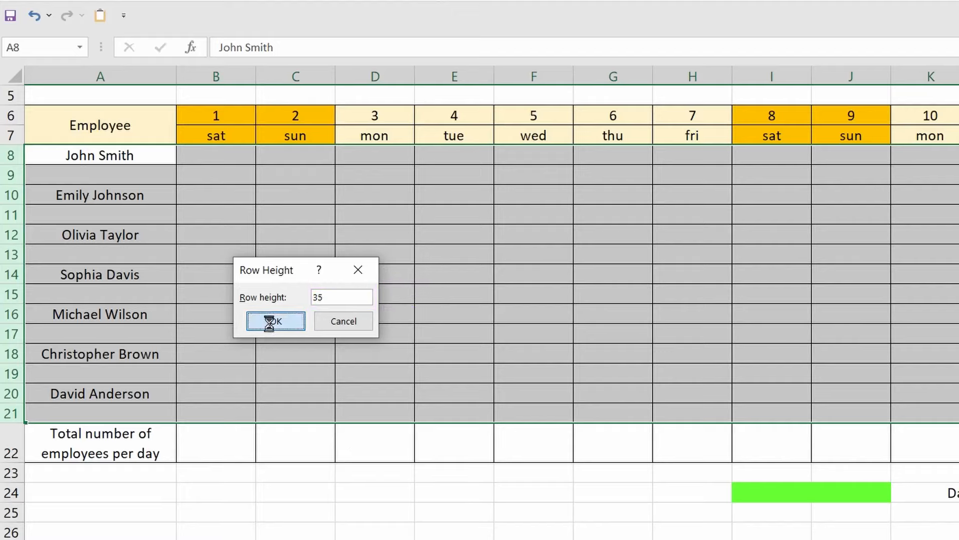
{"action": "left_click", "coordinate": [269, 323]}
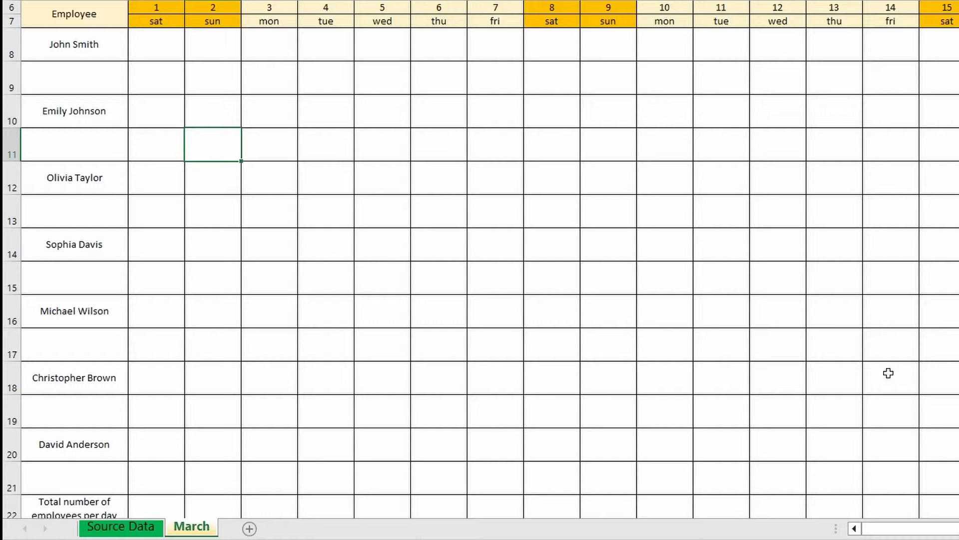
Hide the hours rows 9, 11, 13, 15, 17, 19 and 21 beneath the employee rows.
{"action": "left_click", "coordinate": [11, 78]}
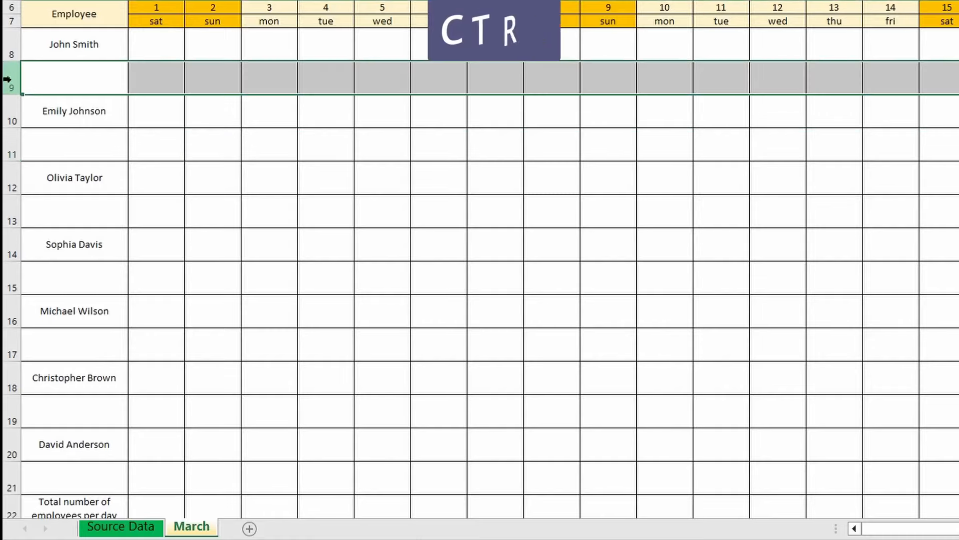
{"action": "left_click", "coordinate": [11, 148], "text": "ctrl"}
{"action": "left_click", "coordinate": [11, 210], "text": "ctrl"}
{"action": "left_click", "coordinate": [12, 278], "text": "ctrl"}
{"action": "left_click", "coordinate": [13, 345], "text": "ctrl"}
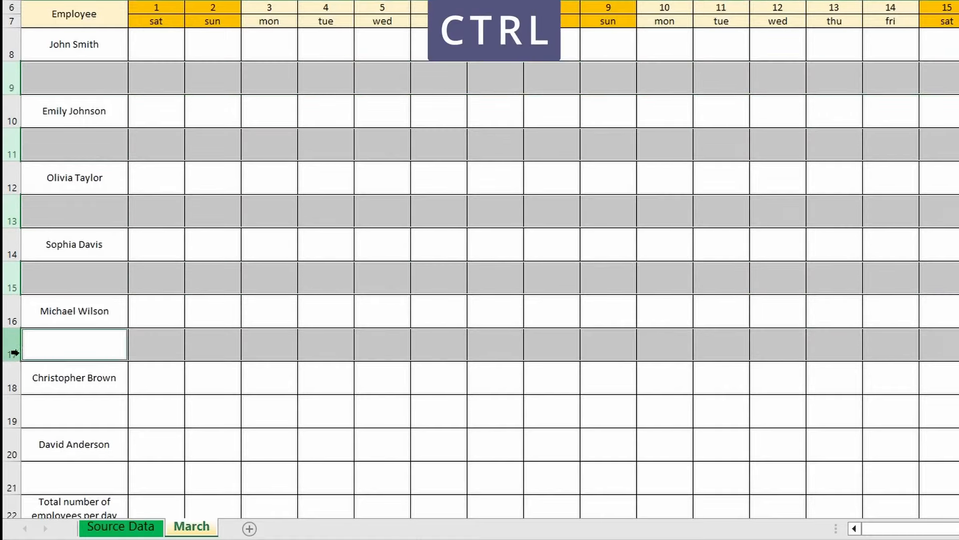
{"action": "left_click", "coordinate": [13, 412], "text": "ctrl"}
{"action": "left_click", "coordinate": [10, 475], "text": "ctrl"}
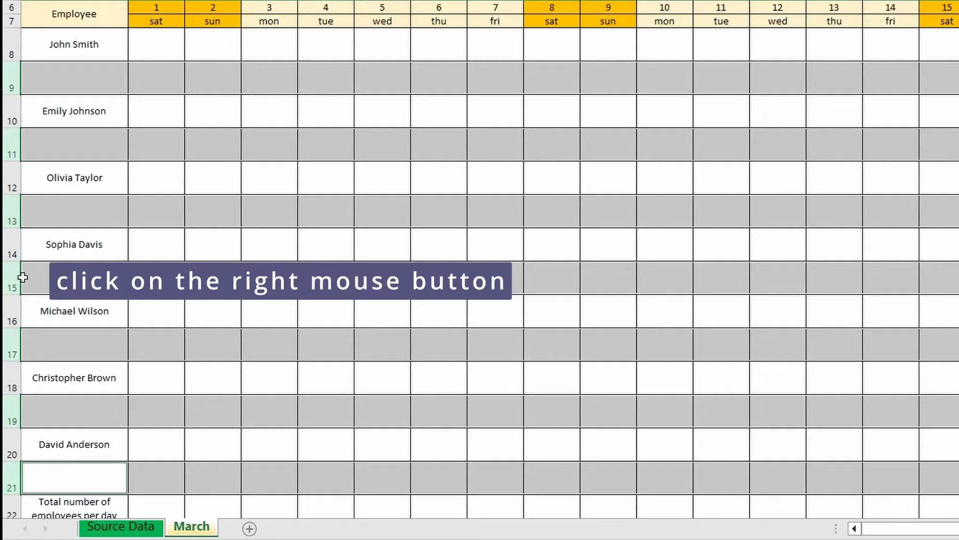
{"action": "right_click", "coordinate": [7, 279]}
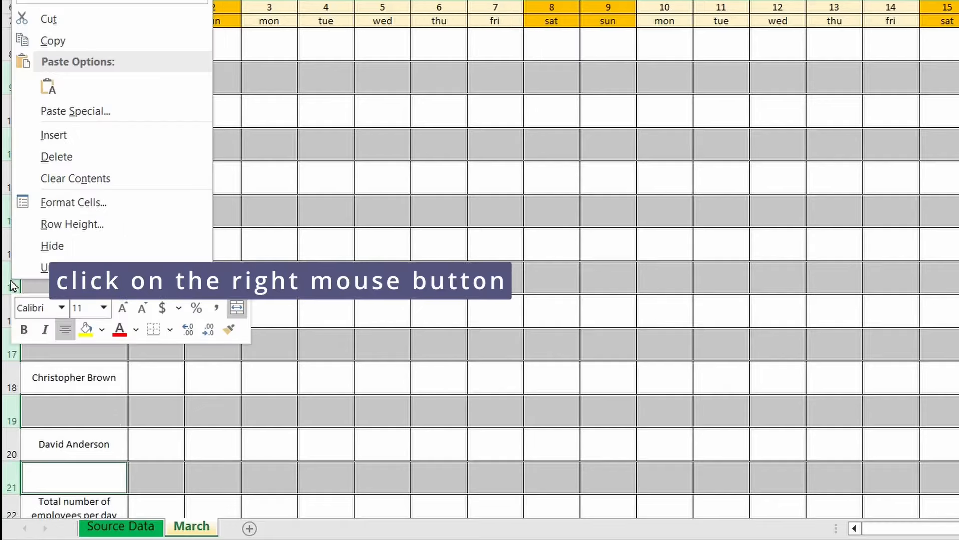
{"action": "left_click", "coordinate": [69, 253]}
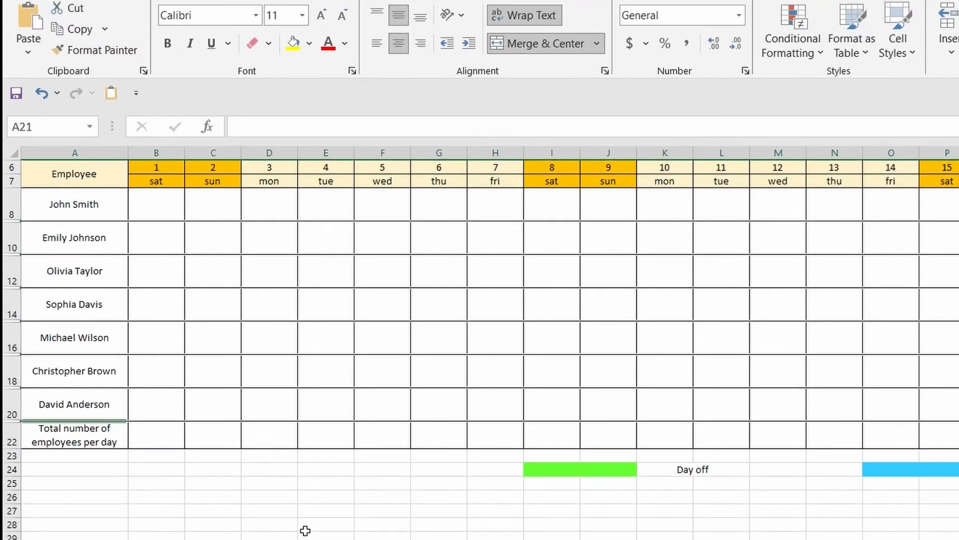
Choose the 10:00 AM 7:00 PM shift in C8 and the 11:00 AM 8:00 PM shift in D8.
{"action": "scroll", "coordinate": [306, 530], "scroll_direction": "up", "scroll_amount": 2}
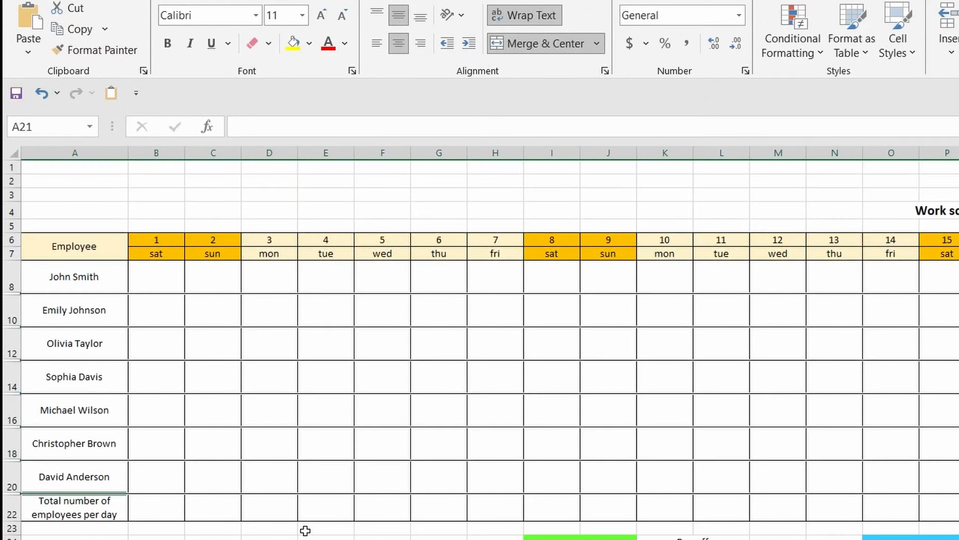
{"action": "left_click", "coordinate": [170, 280]}
{"action": "left_click", "coordinate": [216, 278]}
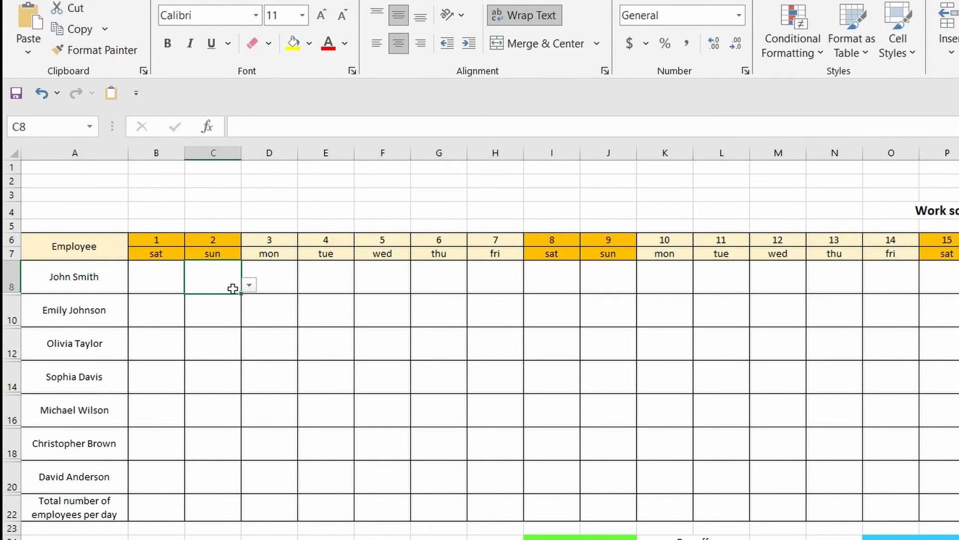
{"action": "left_click", "coordinate": [249, 285]}
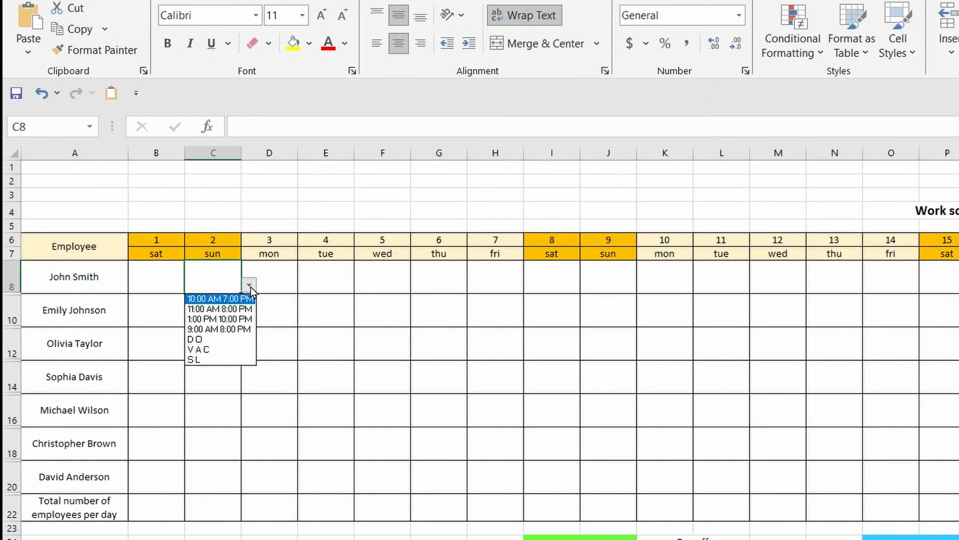
{"action": "left_click", "coordinate": [222, 298]}
{"action": "left_click", "coordinate": [280, 270]}
{"action": "left_click", "coordinate": [305, 285]}
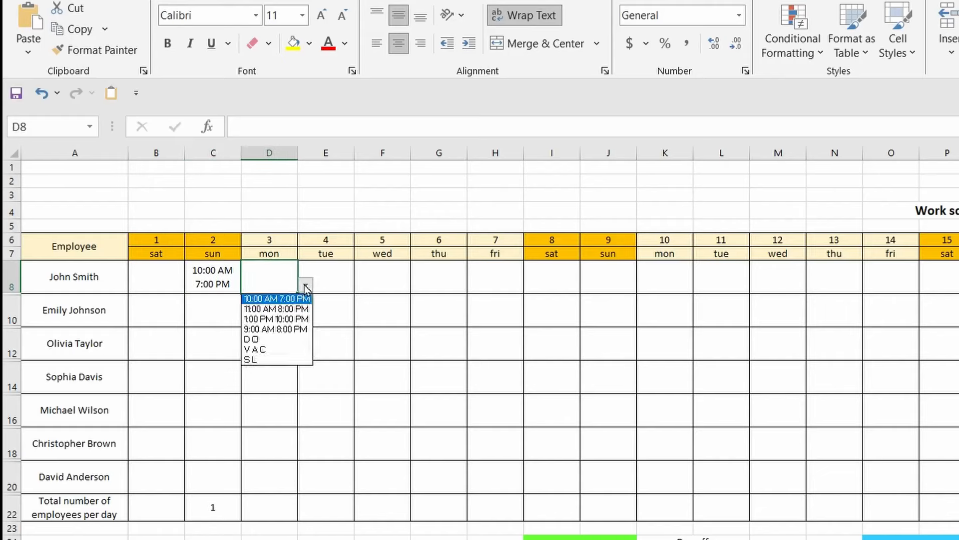
{"action": "left_click", "coordinate": [280, 309]}
Choose the 9:00 AM 8:00 PM shift for the second employee on March 1 and 2, in B10 and C10.
{"action": "left_click", "coordinate": [154, 307]}
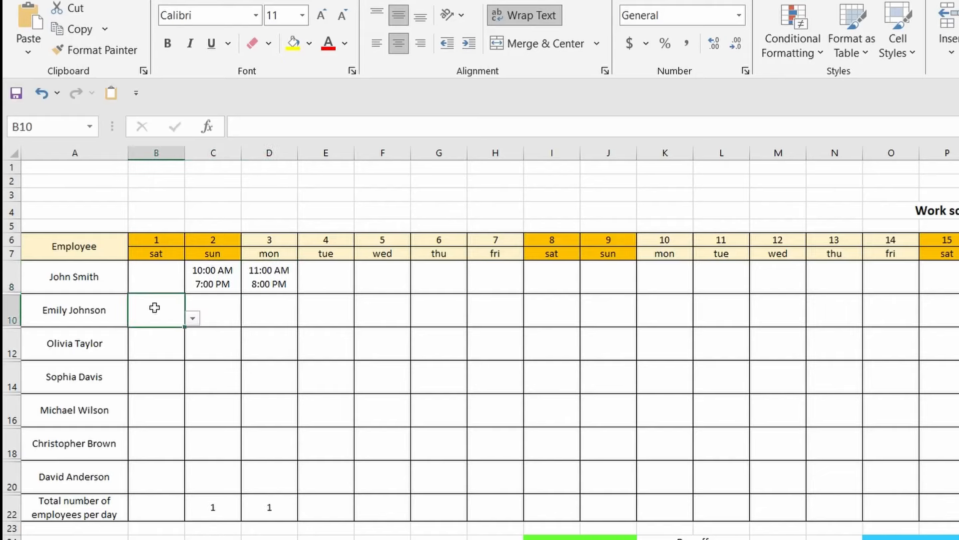
{"action": "left_click", "coordinate": [194, 319]}
{"action": "left_click", "coordinate": [170, 362]}
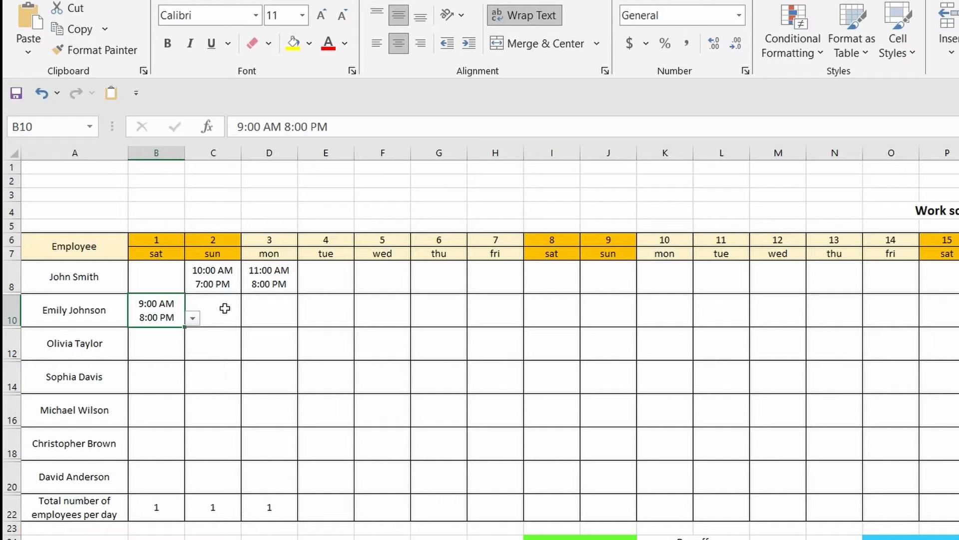
{"action": "left_click", "coordinate": [211, 297]}
{"action": "left_click", "coordinate": [249, 319]}
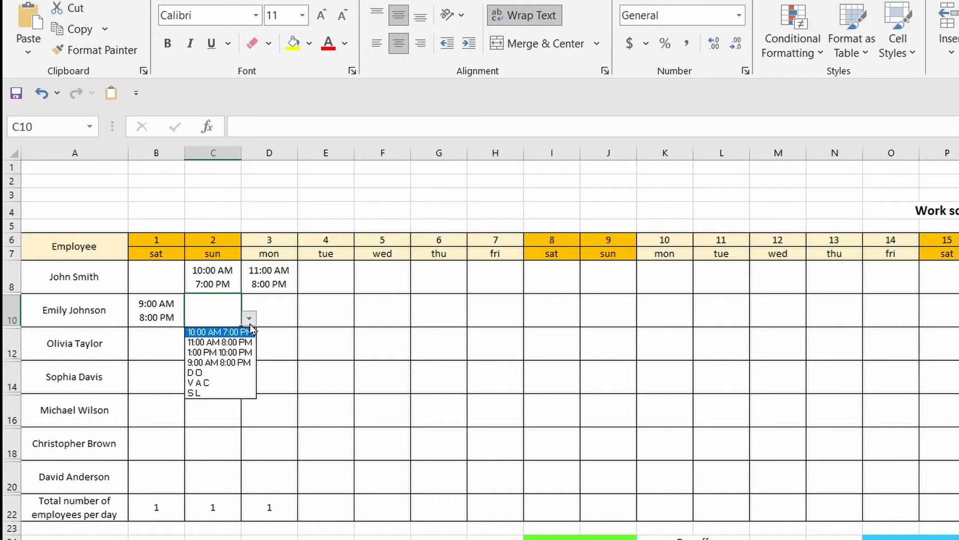
{"action": "left_click", "coordinate": [244, 362]}
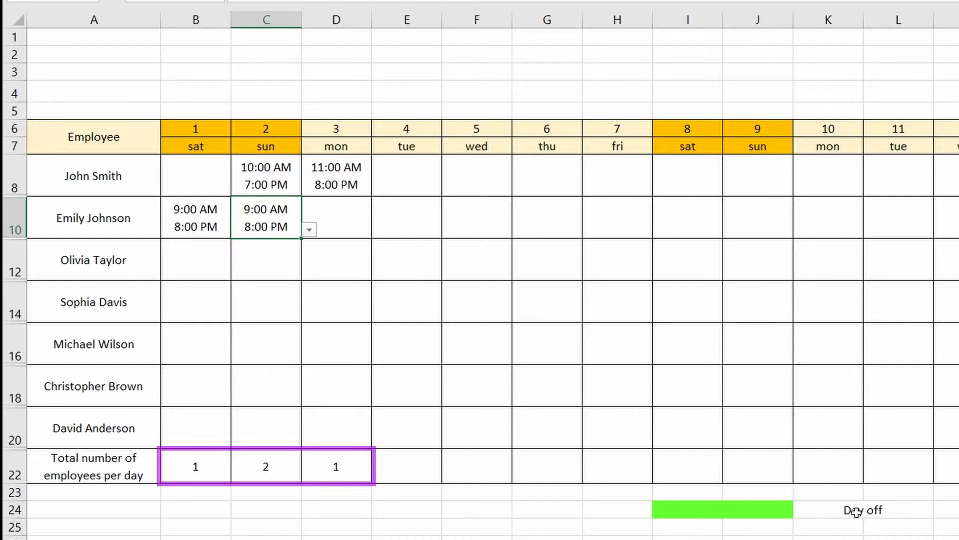
Check the Total hours column and unhide rows 9 and 11 to inspect the hours per shift.
{"action": "left_click_drag", "start_coordinate": [855, 539], "coordinate": [958, 539]}
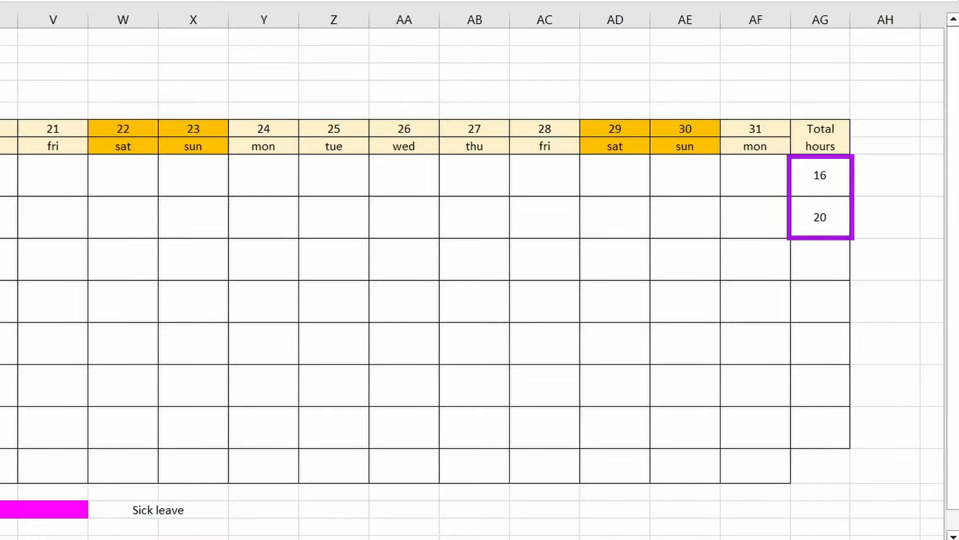
{"action": "left_click_drag", "start_coordinate": [762, 539], "coordinate": [657, 539]}
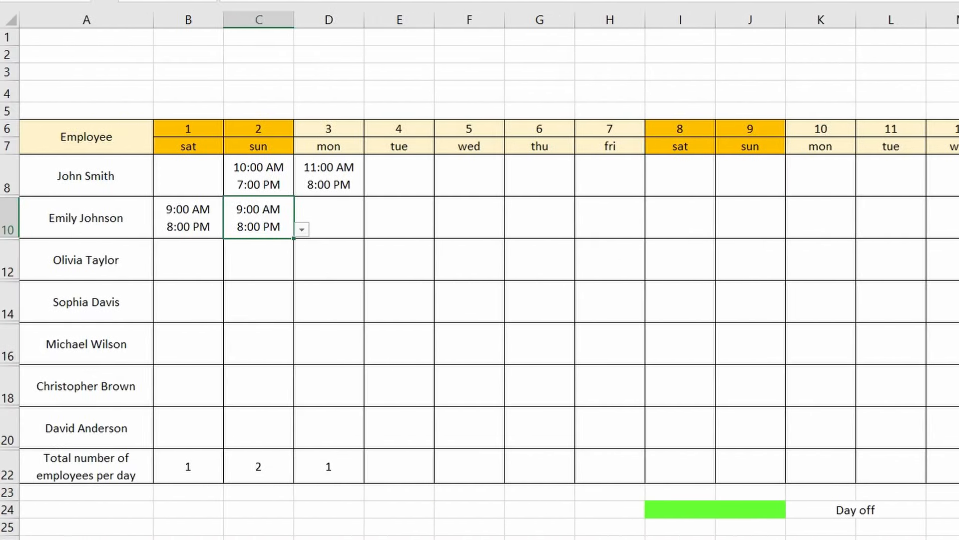
{"action": "double_click", "coordinate": [11, 198]}
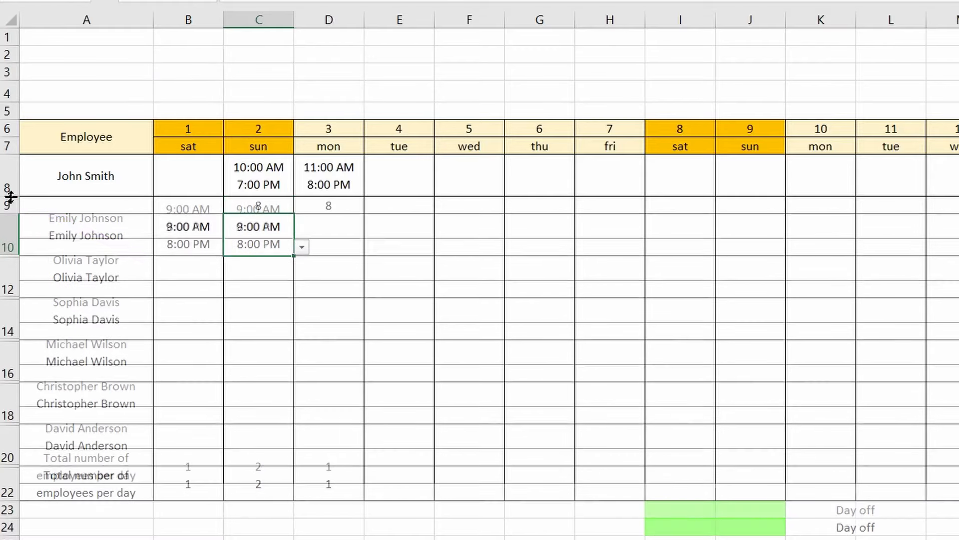
{"action": "double_click", "coordinate": [11, 258]}
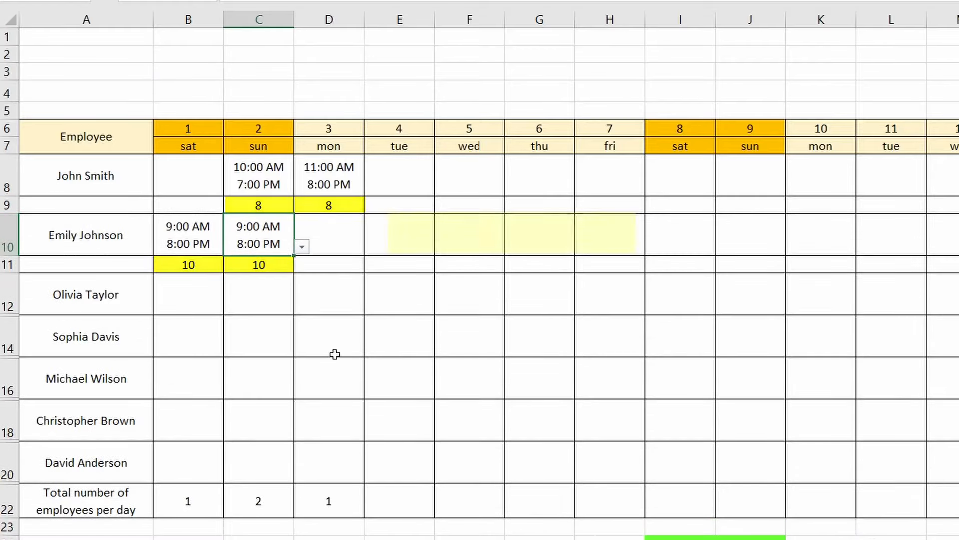
Hide rows 9 and 11 again.
{"action": "left_click", "coordinate": [7, 205]}
{"action": "left_click", "coordinate": [7, 265], "text": "ctrl"}
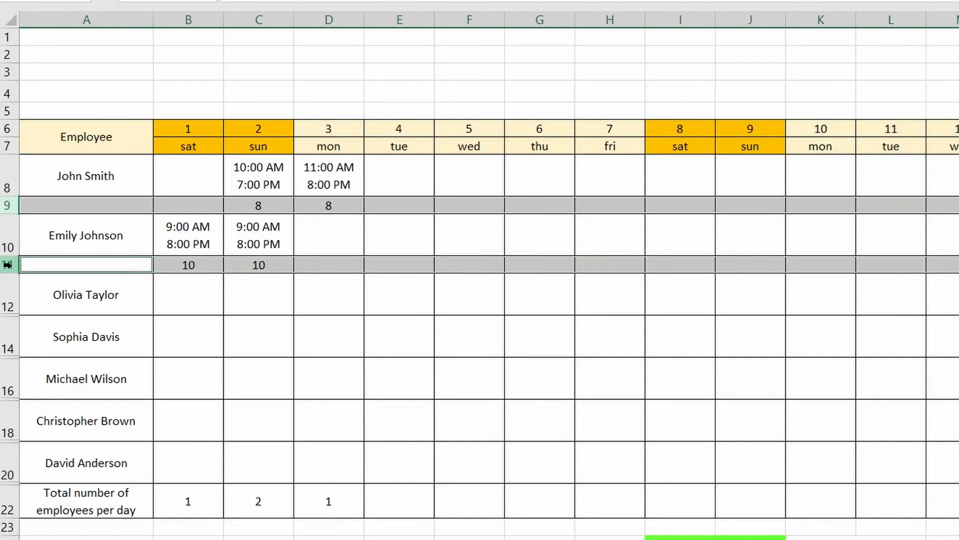
{"action": "right_click", "coordinate": [7, 265]}
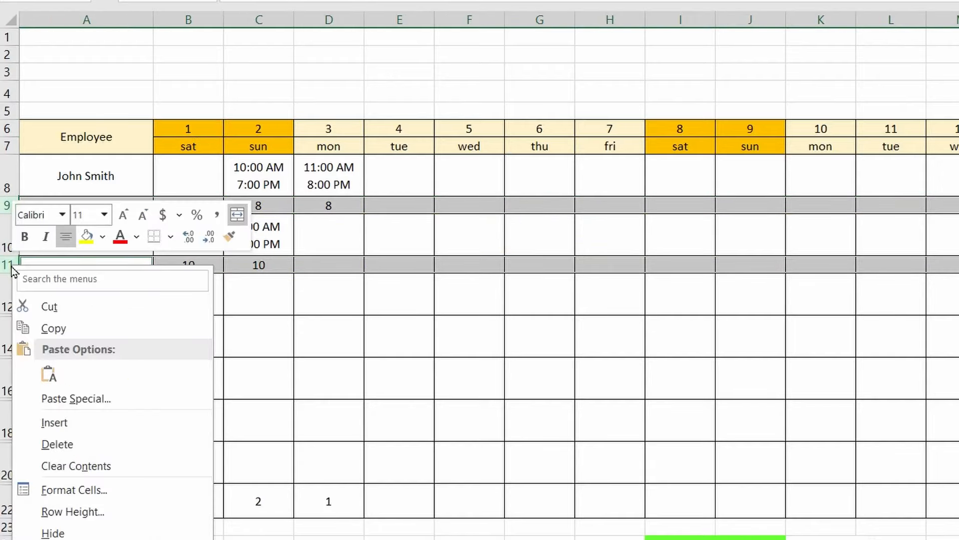
{"action": "left_click", "coordinate": [59, 534]}
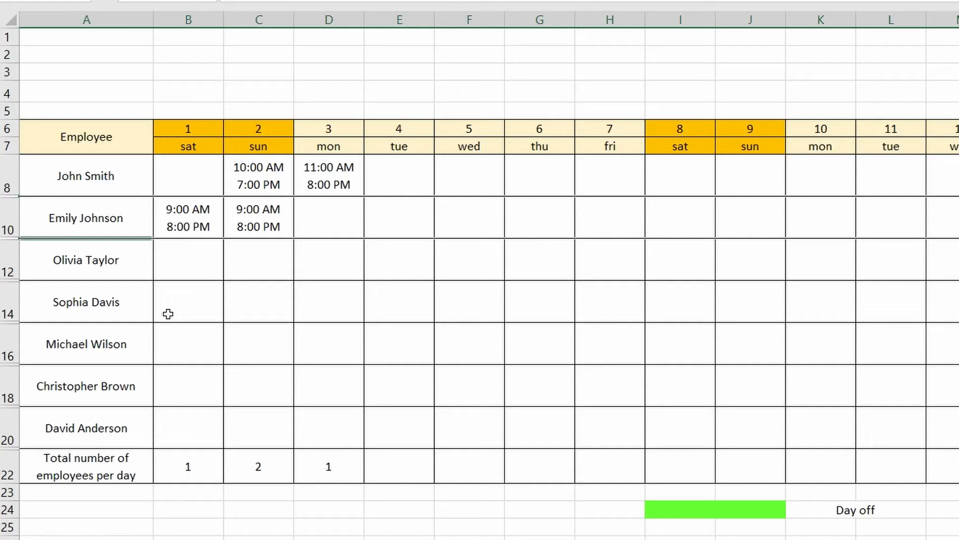
Choose the 9:00 AM 8:00 PM shift in D10 and E10 and the day-off code D O in F10.
{"action": "left_click", "coordinate": [328, 223]}
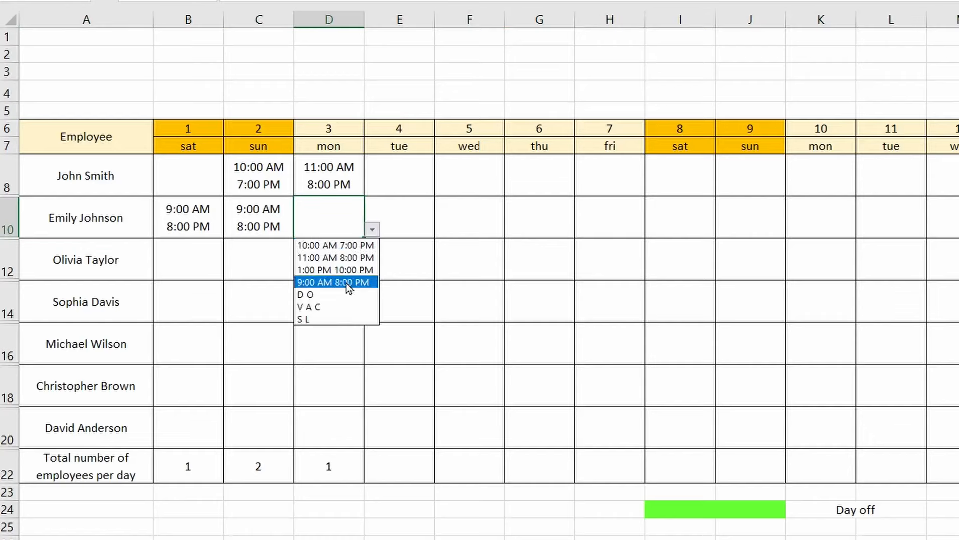
{"action": "left_click", "coordinate": [345, 283]}
{"action": "left_click", "coordinate": [418, 215]}
{"action": "left_click", "coordinate": [442, 229]}
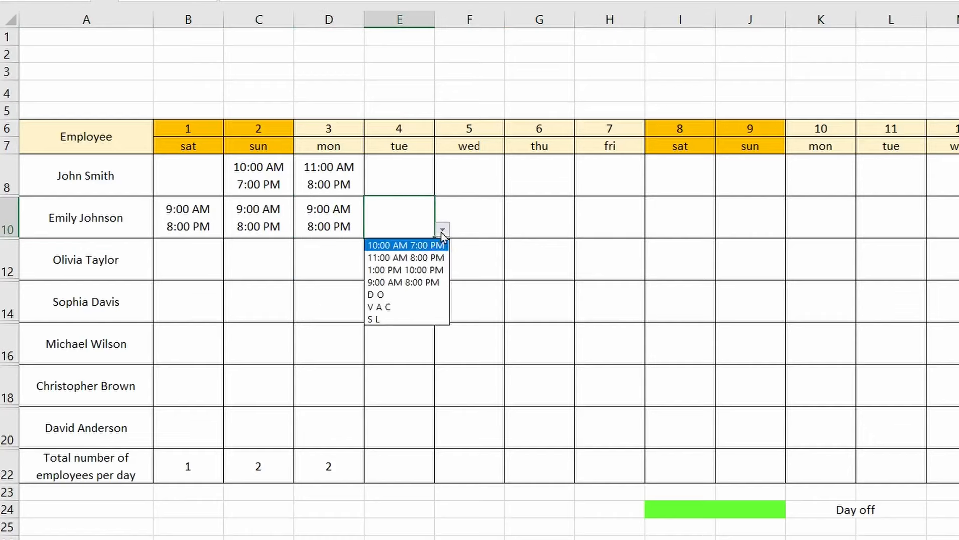
{"action": "left_click", "coordinate": [413, 283]}
{"action": "left_click", "coordinate": [489, 220]}
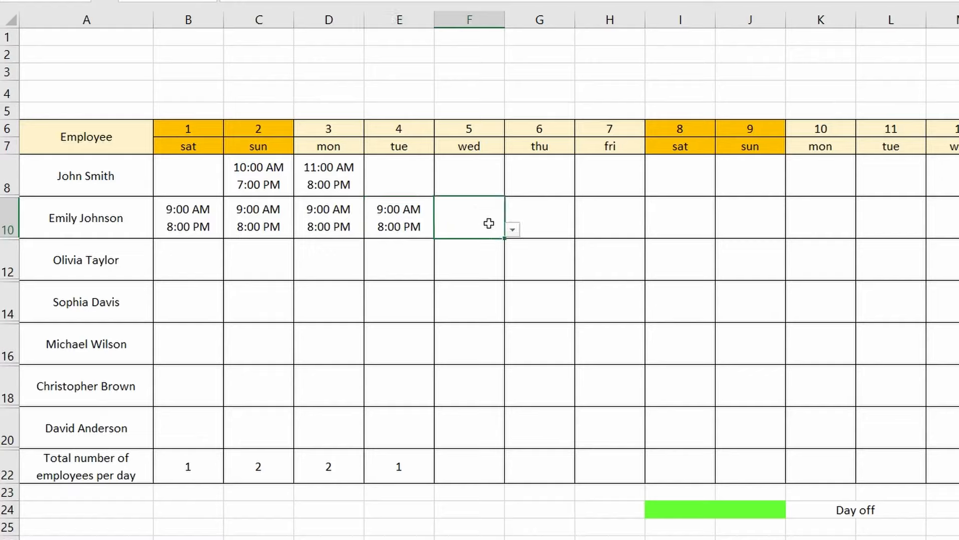
{"action": "left_click", "coordinate": [512, 231]}
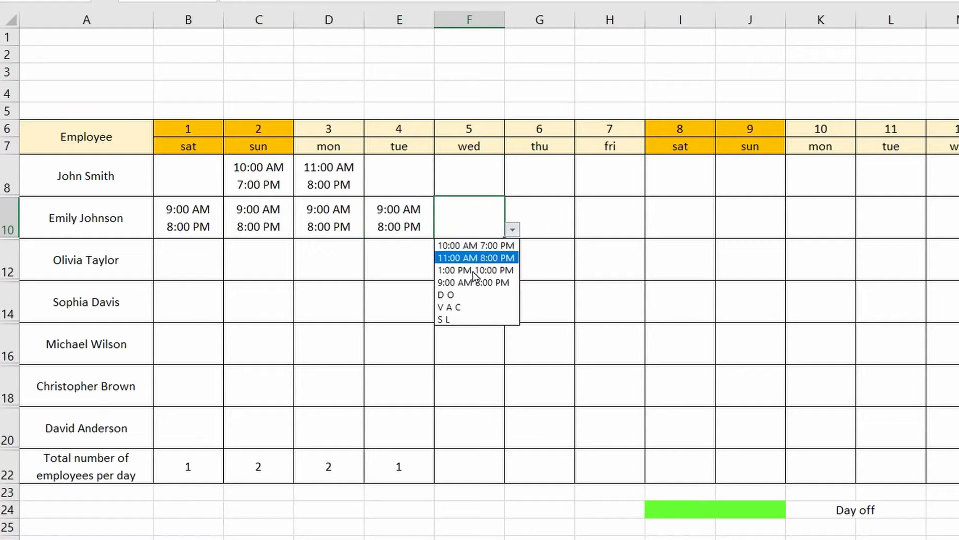
{"action": "left_click", "coordinate": [457, 295]}
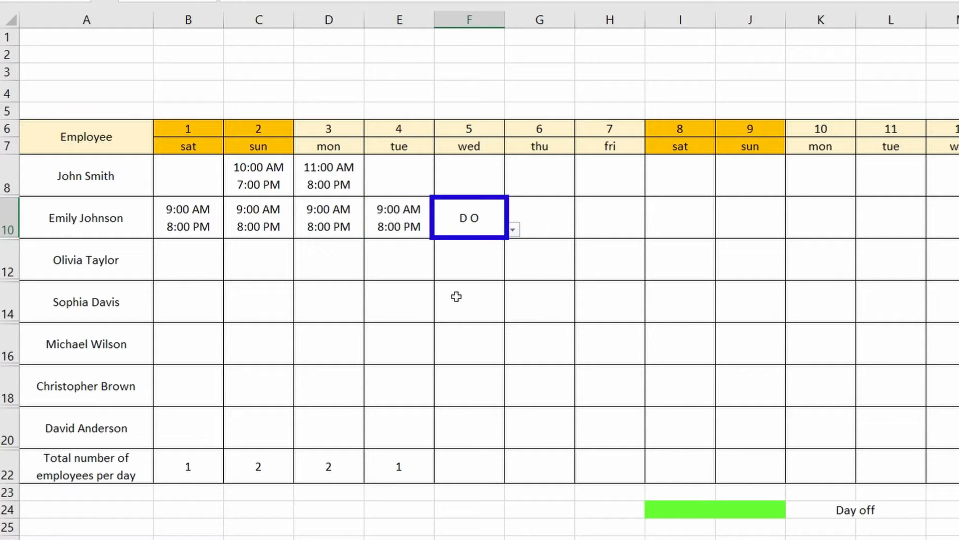
{"action": "left_click_drag", "start_coordinate": [742, 516], "coordinate": [794, 516]}
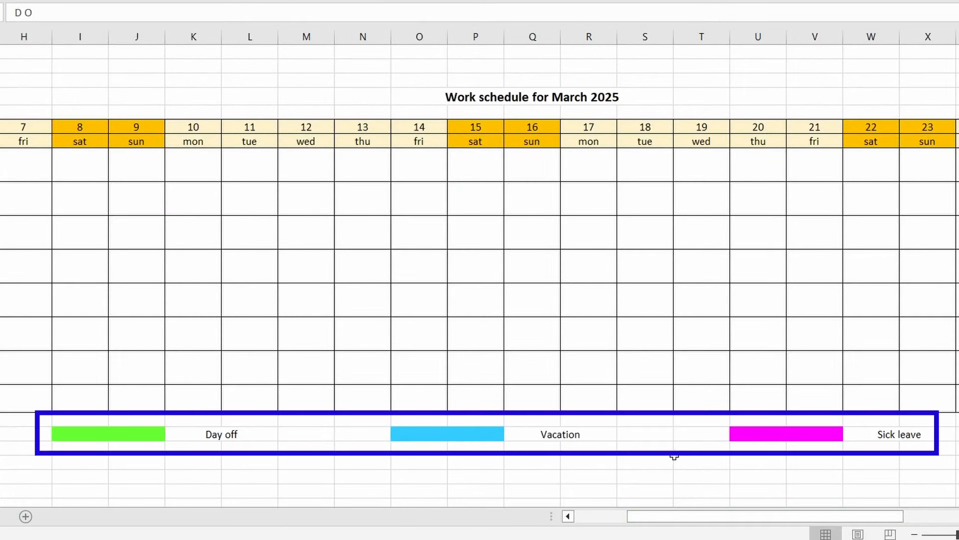
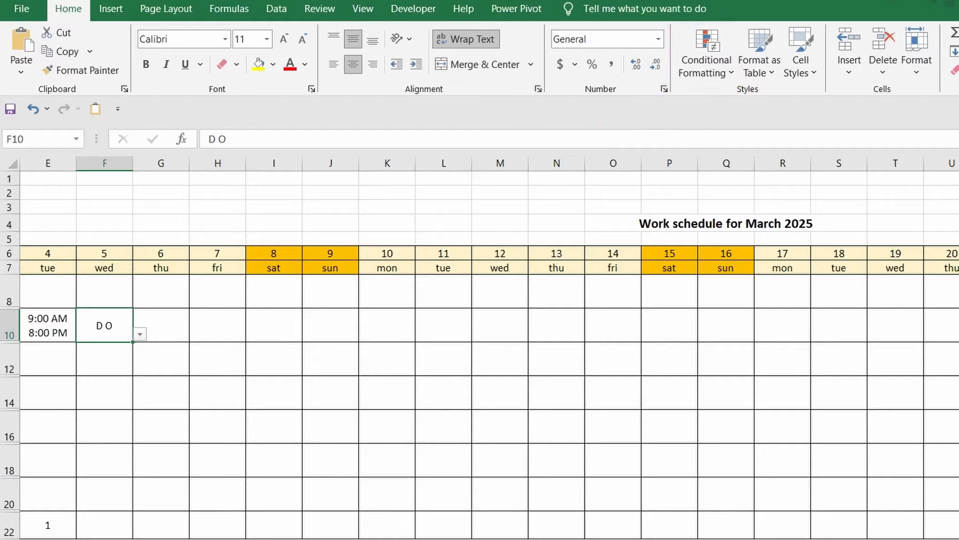
{"action": "scroll", "coordinate": [183, 349], "scroll_direction": "left", "scroll_amount": 4}
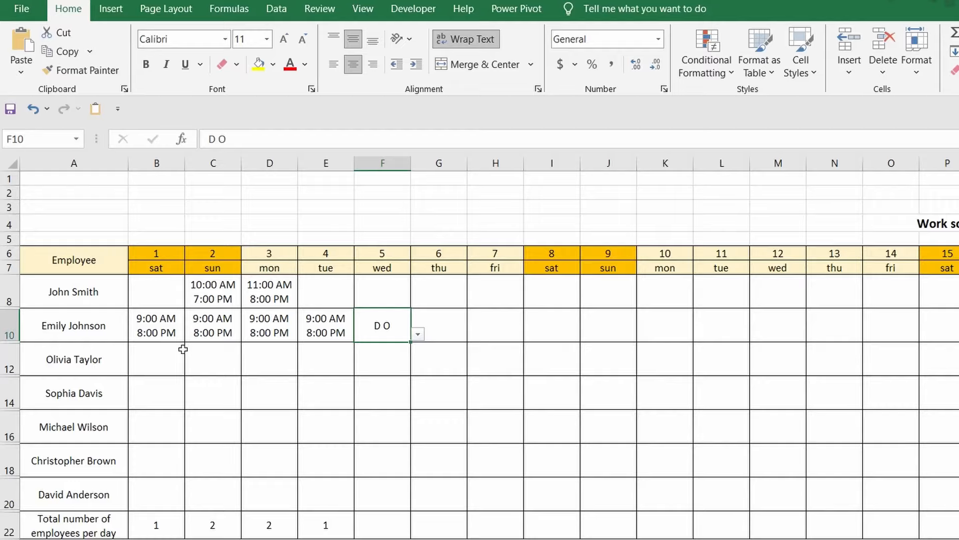
Select the shift cells of all employees for March 1 to 31 and start a conditional formatting rule for cell values equal to D O.
{"action": "left_click_drag", "start_coordinate": [156, 285], "coordinate": [958, 487]}
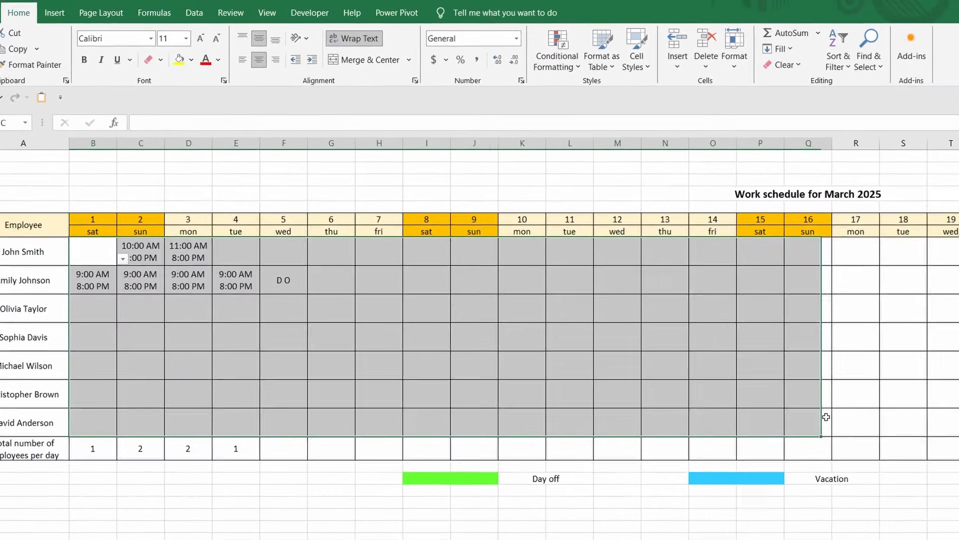
{"action": "mouse_move", "coordinate": [825, 416]}
{"action": "left_mouse_down"}
{"action": "mouse_move", "coordinate": [957, 432]}
{"action": "mouse_move", "coordinate": [823, 398]}
{"action": "left_mouse_up"}
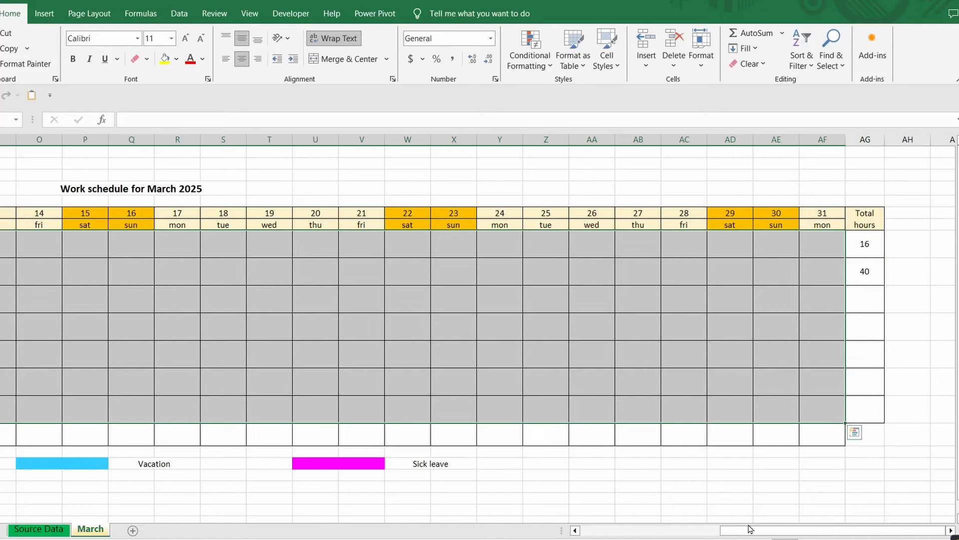
{"action": "left_click_drag", "start_coordinate": [738, 531], "coordinate": [632, 532]}
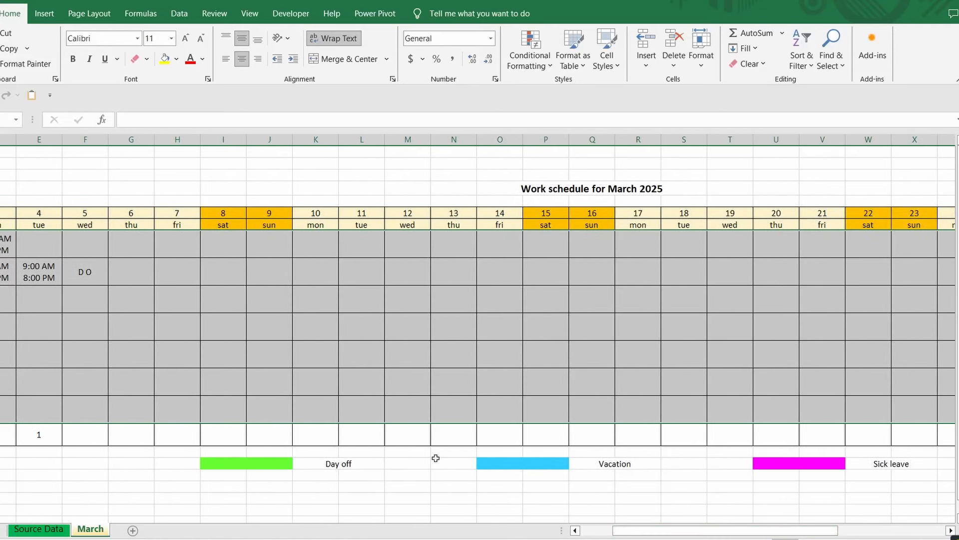
{"action": "left_click", "coordinate": [540, 66]}
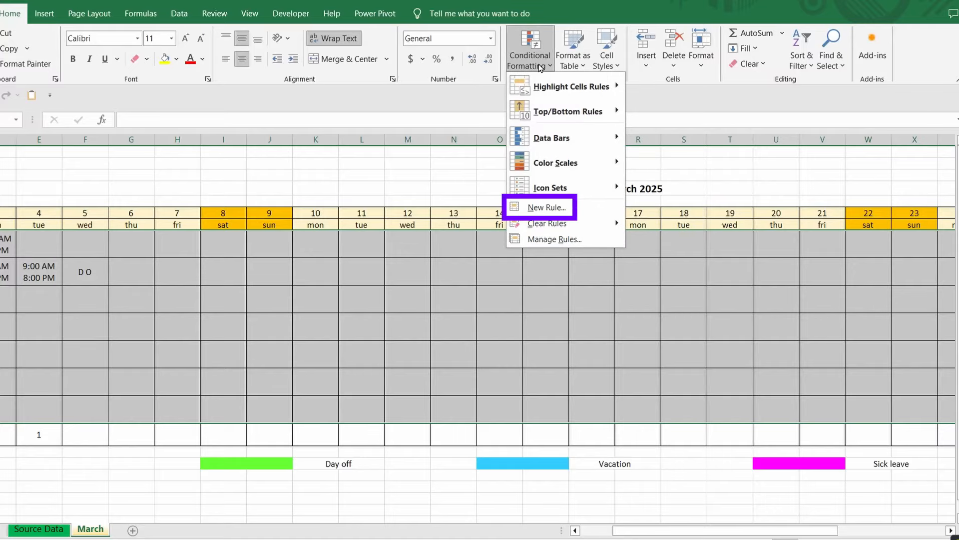
{"action": "left_click", "coordinate": [548, 207]}
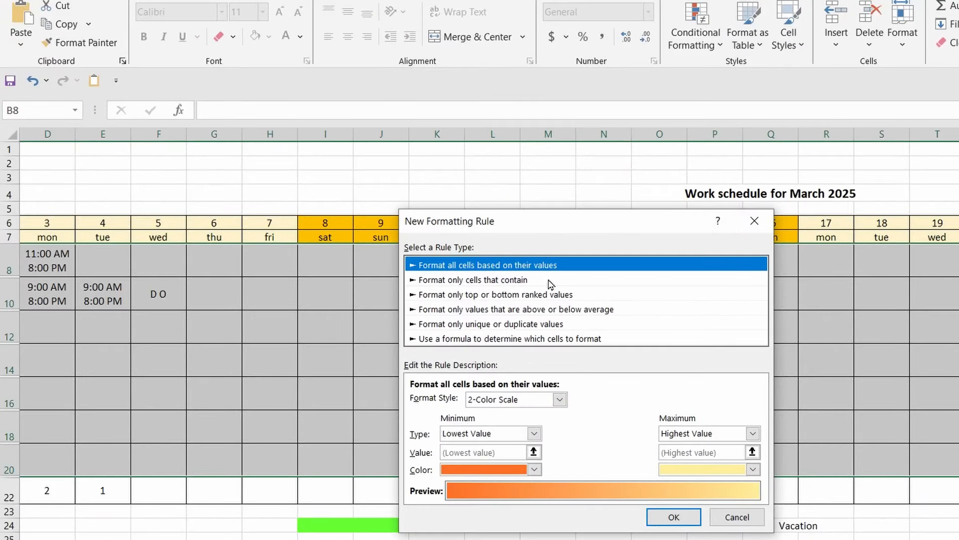
{"action": "left_click", "coordinate": [430, 263]}
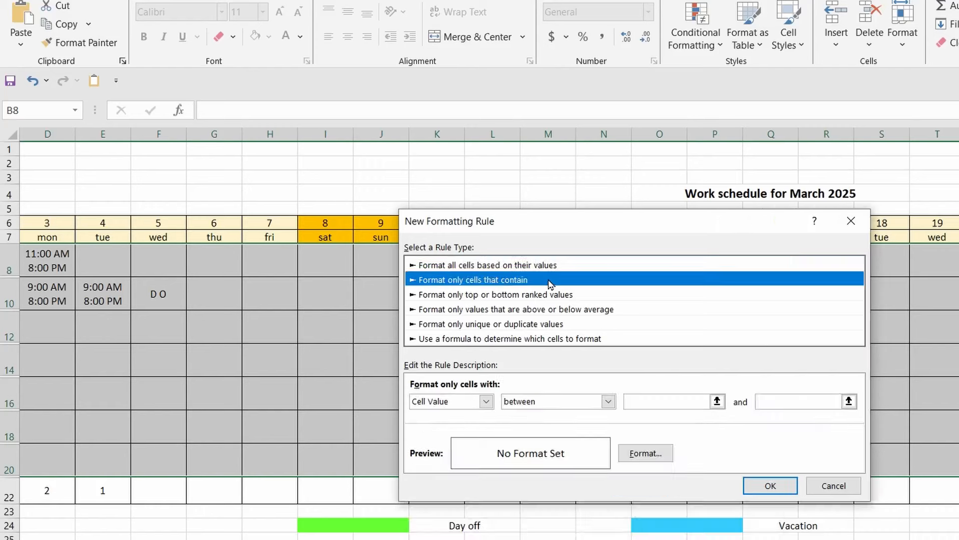
{"action": "left_click", "coordinate": [608, 401]}
{"action": "left_click", "coordinate": [522, 437]}
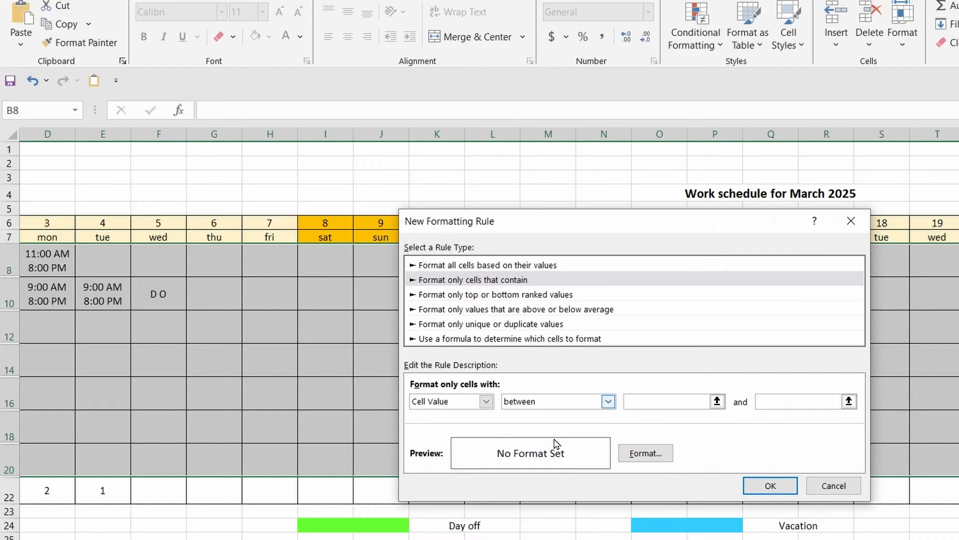
{"action": "left_click", "coordinate": [643, 402]}
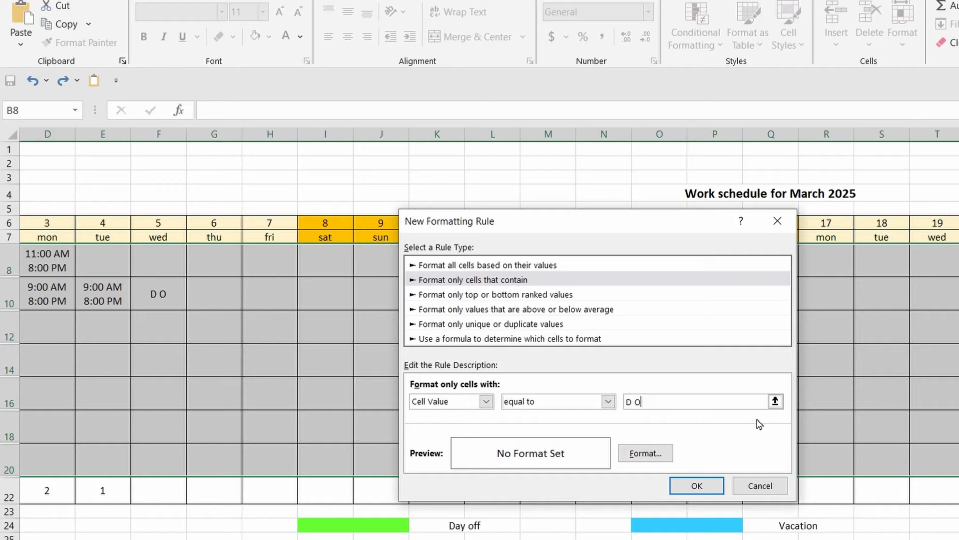
Give the D O rule a light green fill from the standard color palette and apply it to the schedule.
{"action": "left_click", "coordinate": [645, 454]}
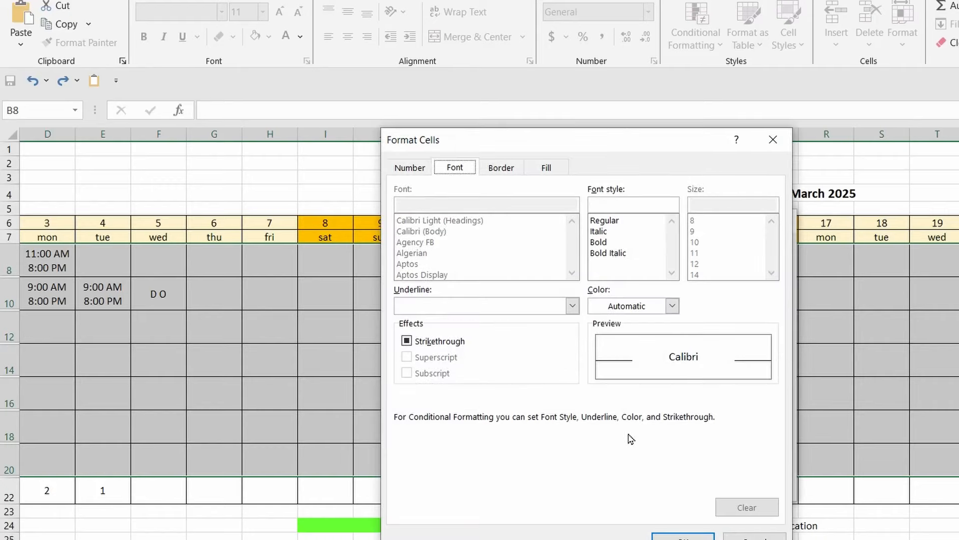
{"action": "left_click", "coordinate": [537, 171]}
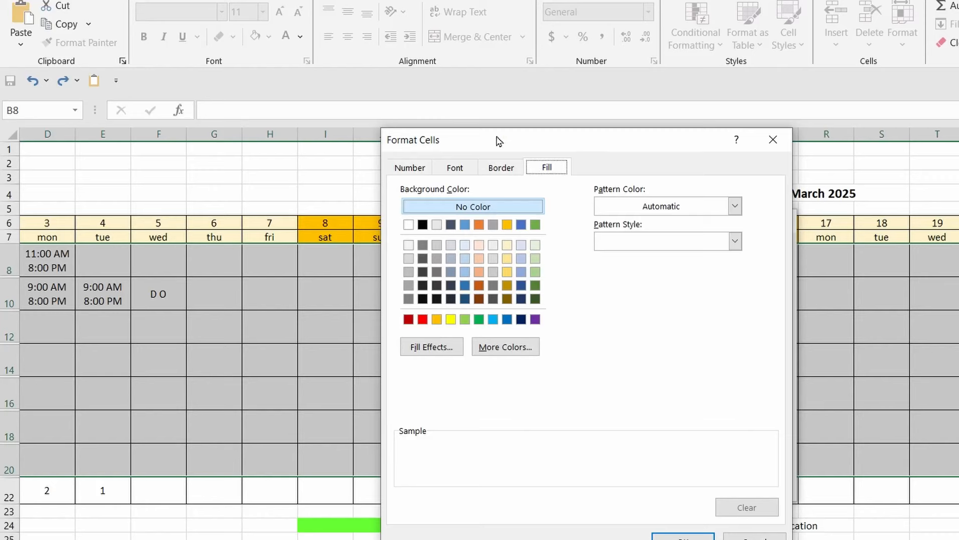
{"action": "left_click_drag", "start_coordinate": [498, 141], "coordinate": [530, 73]}
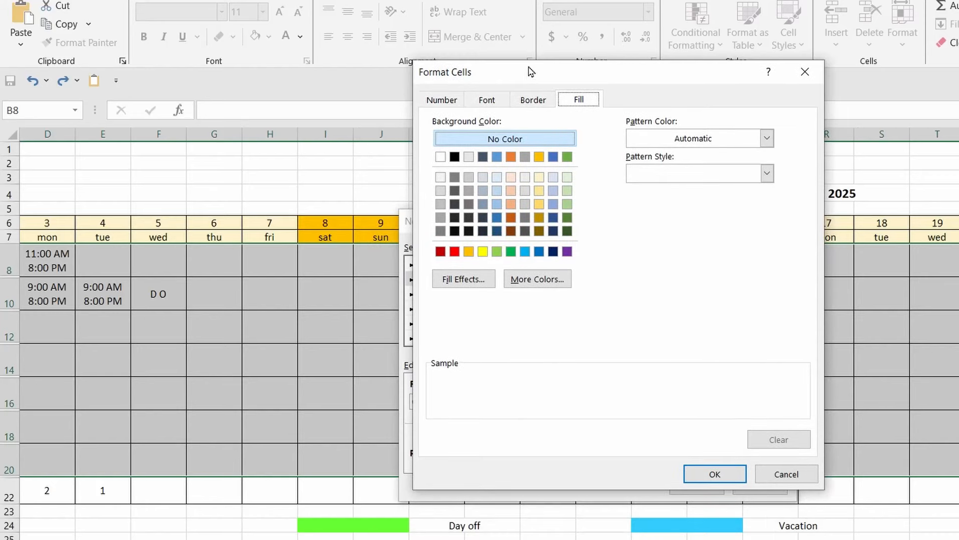
{"action": "left_click", "coordinate": [524, 283]}
{"action": "left_click", "coordinate": [523, 330]}
{"action": "left_click", "coordinate": [515, 331]}
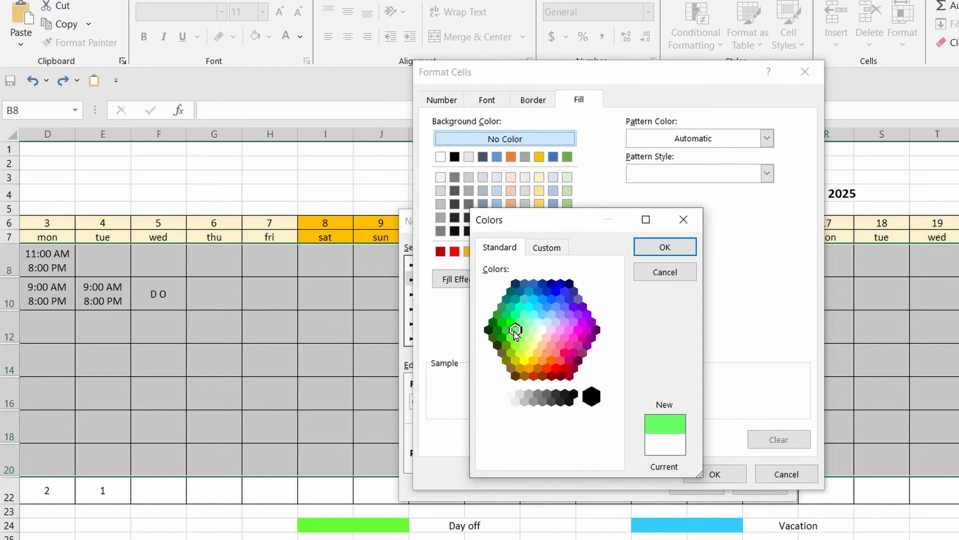
{"action": "left_click", "coordinate": [661, 250]}
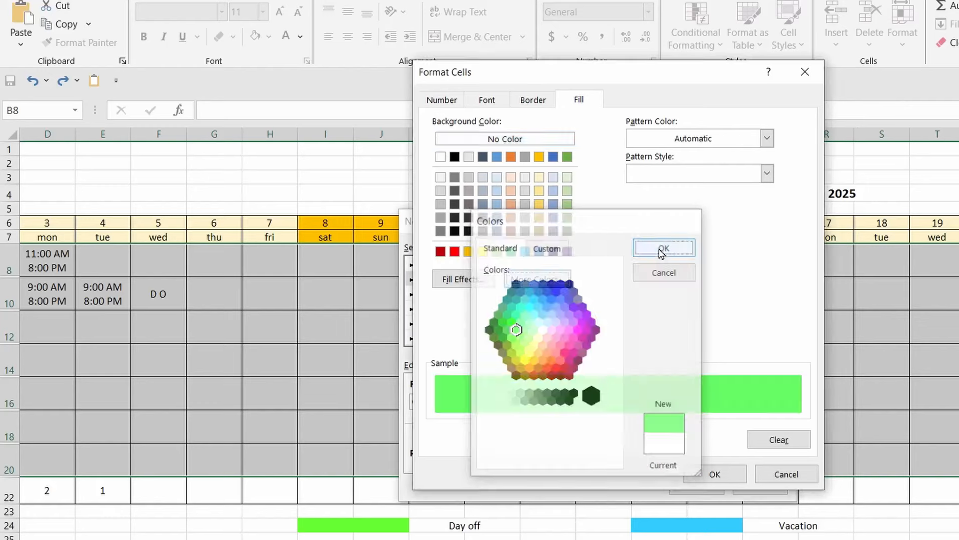
{"action": "left_click", "coordinate": [715, 474]}
{"action": "left_click", "coordinate": [698, 484]}
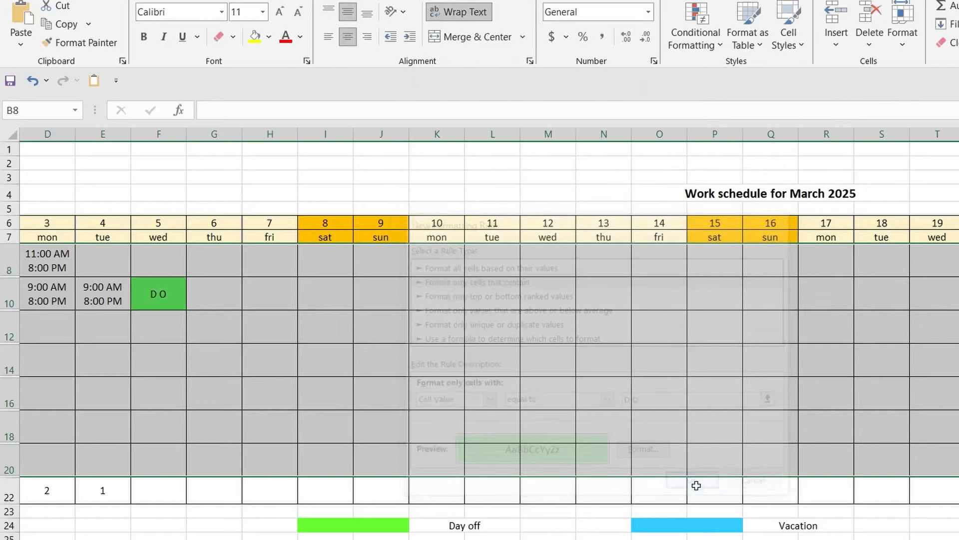
{"action": "left_click", "coordinate": [178, 300]}
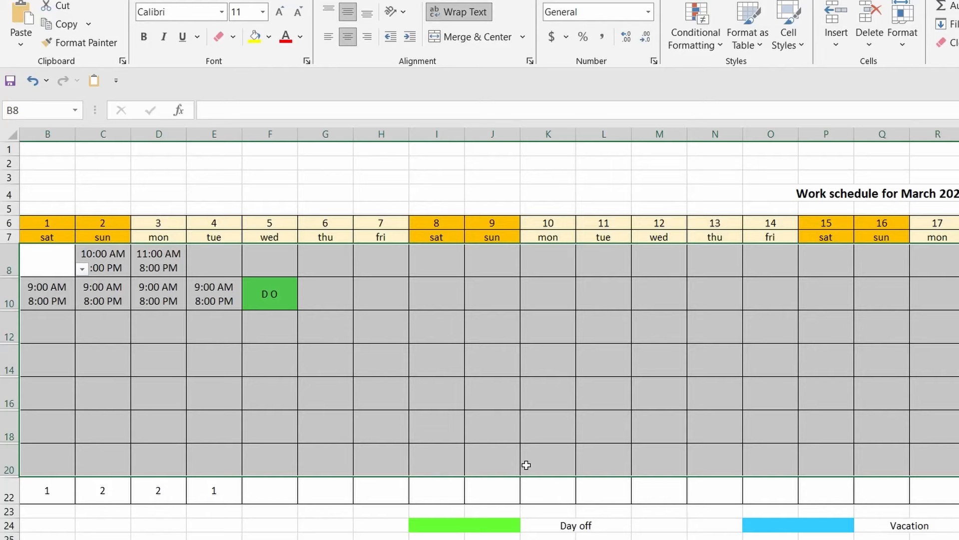
Start another conditional formatting rule on the same shift cells for cell values equal to V A C.
{"action": "left_click", "coordinate": [691, 42]}
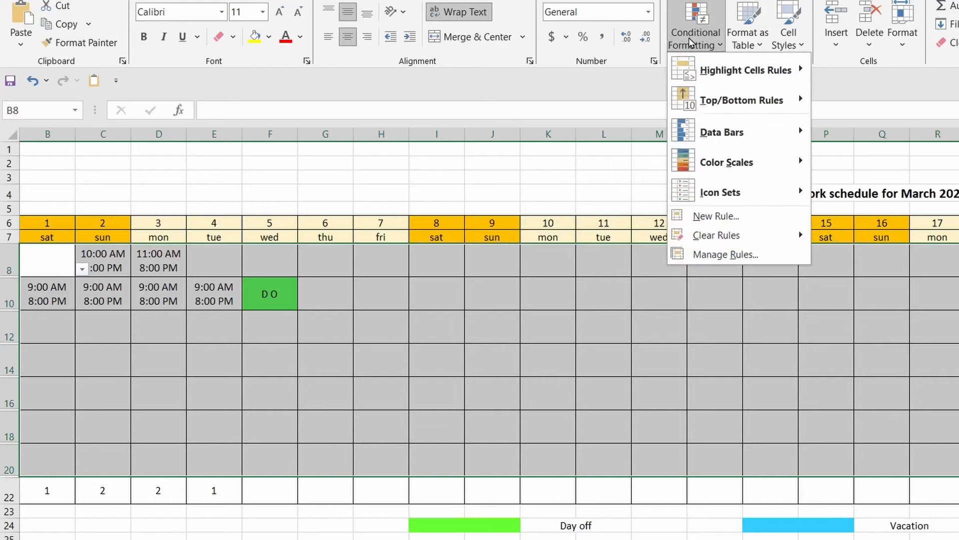
{"action": "left_click", "coordinate": [700, 224]}
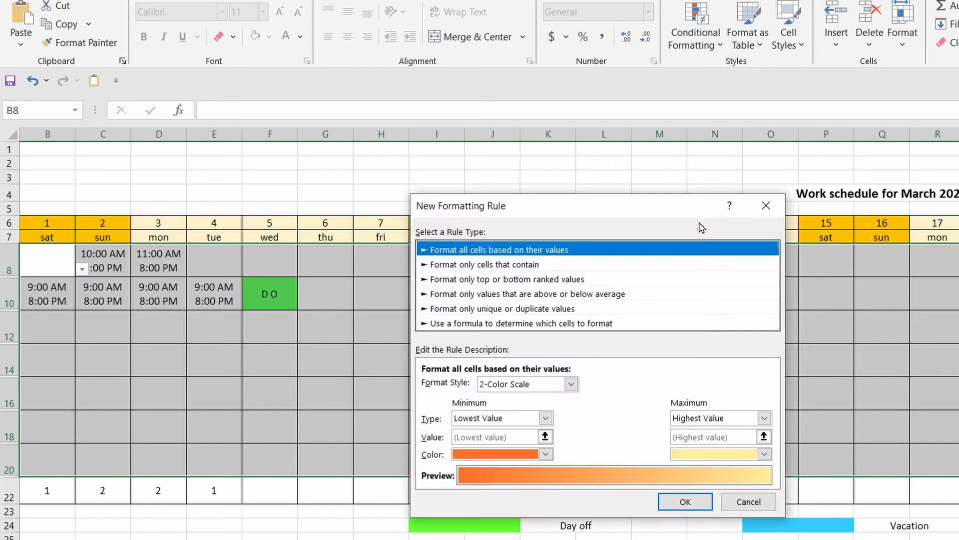
{"action": "left_click", "coordinate": [537, 269]}
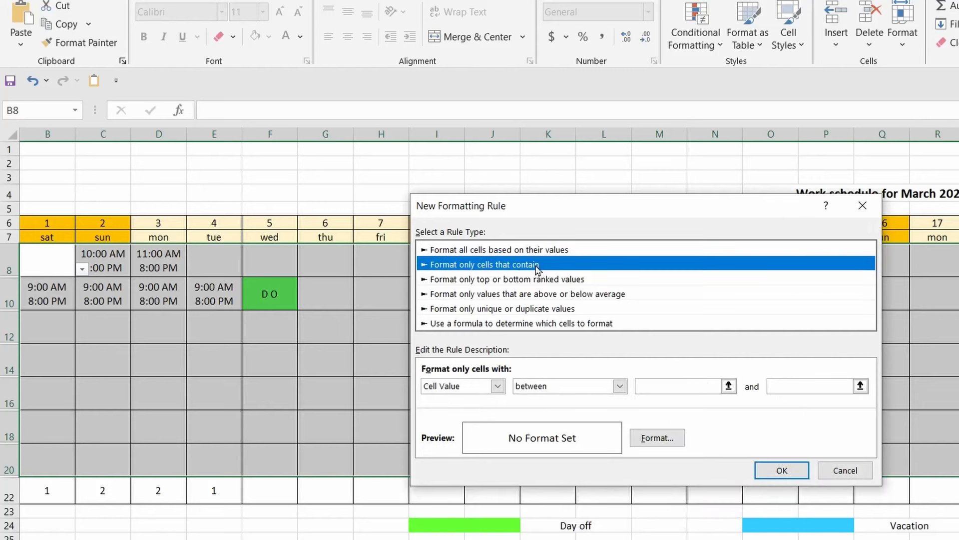
{"action": "left_click", "coordinate": [619, 386]}
{"action": "left_click", "coordinate": [555, 423]}
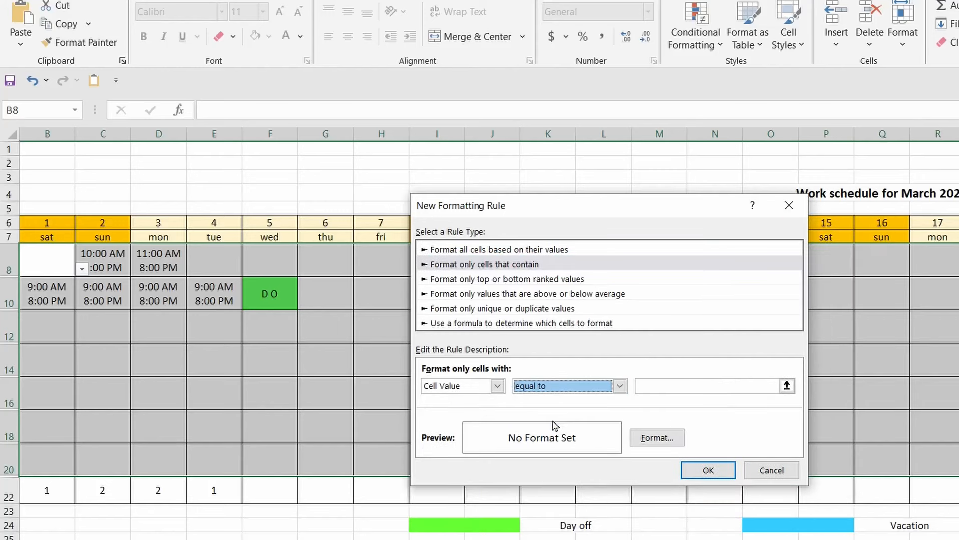
{"action": "left_click", "coordinate": [666, 386]}
{"action": "type", "text": "V A"}
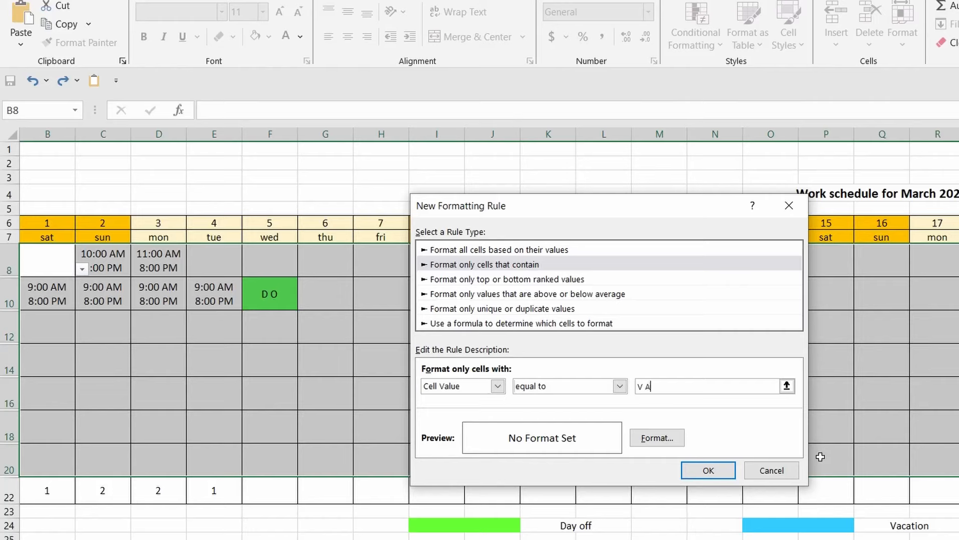
{"action": "type", "text": " C"}
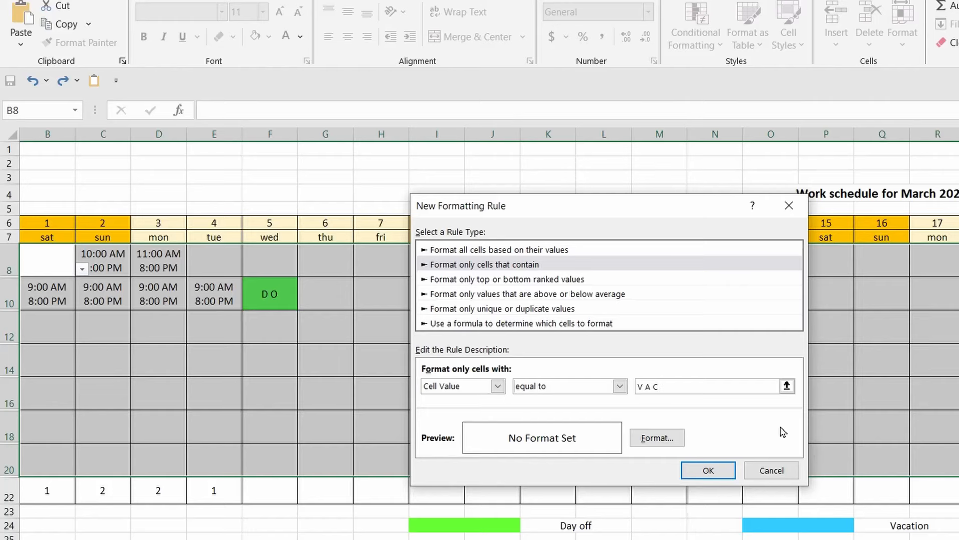
Give the V A C rule a light blue fill and apply it to the schedule.
{"action": "left_click", "coordinate": [657, 438]}
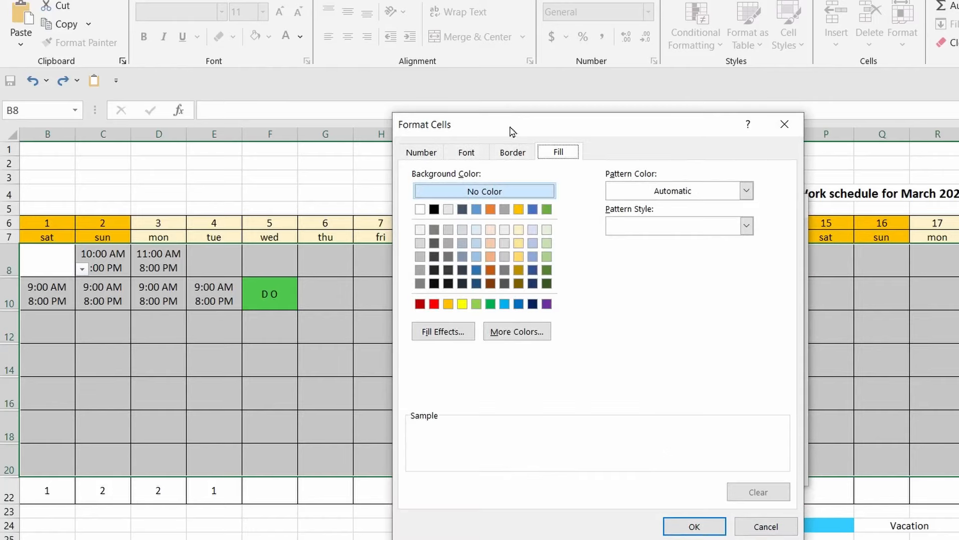
{"action": "left_click_drag", "start_coordinate": [512, 131], "coordinate": [407, 64]}
{"action": "left_click", "coordinate": [399, 237]}
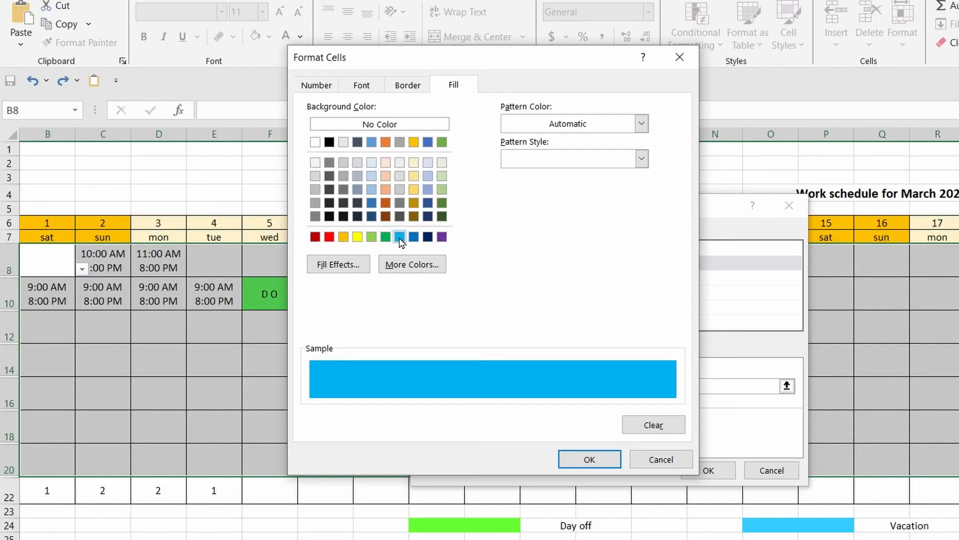
{"action": "left_click", "coordinate": [590, 459]}
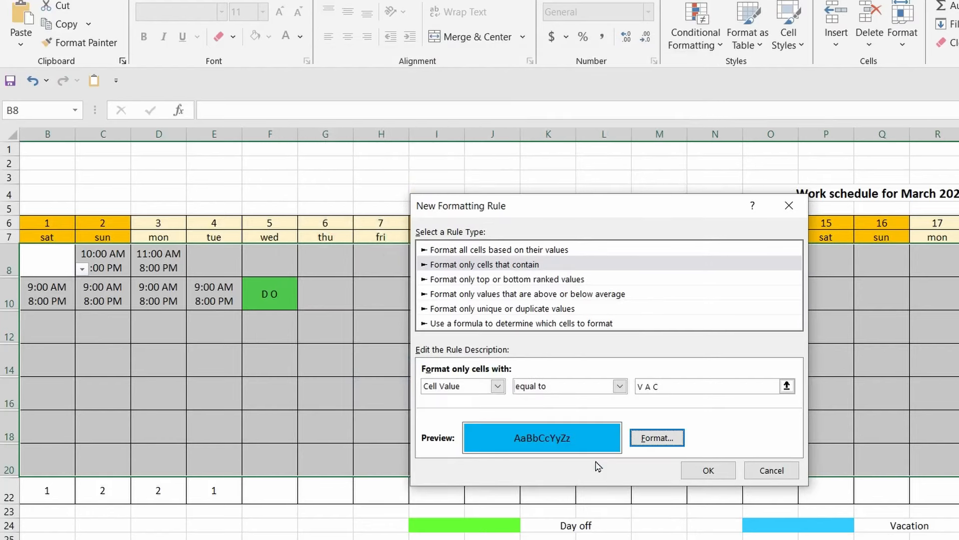
{"action": "left_click", "coordinate": [710, 471]}
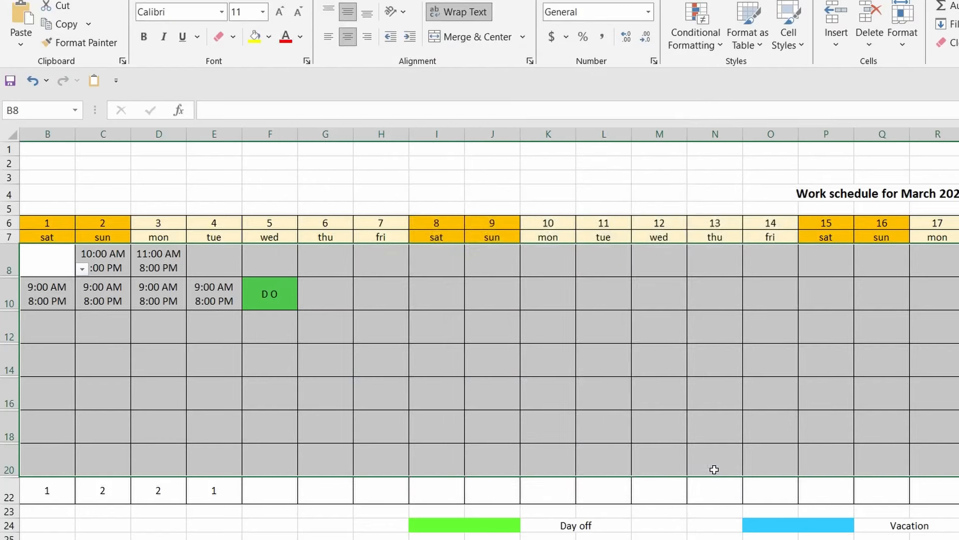
Start a third conditional formatting rule on the shift cells for cell values equal to S L.
{"action": "left_click", "coordinate": [700, 31]}
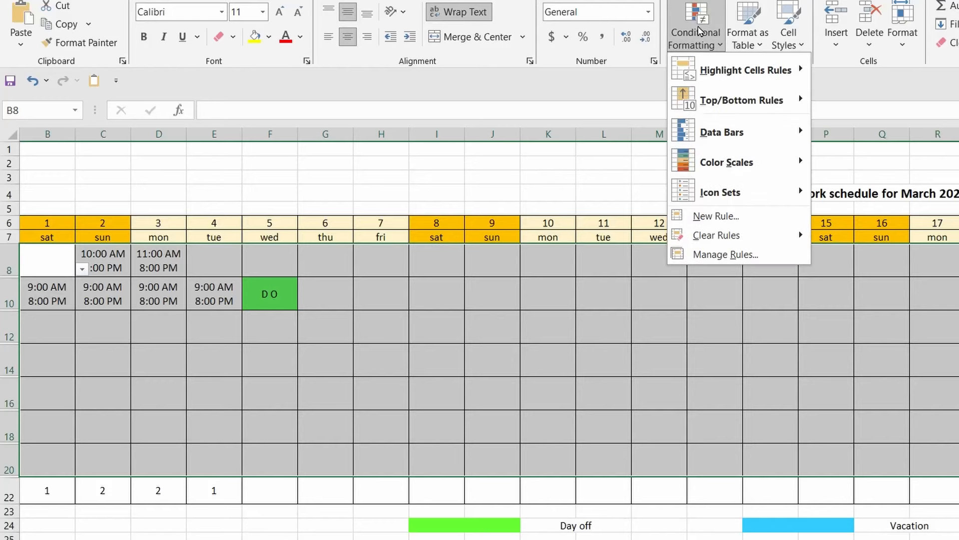
{"action": "left_click", "coordinate": [704, 223]}
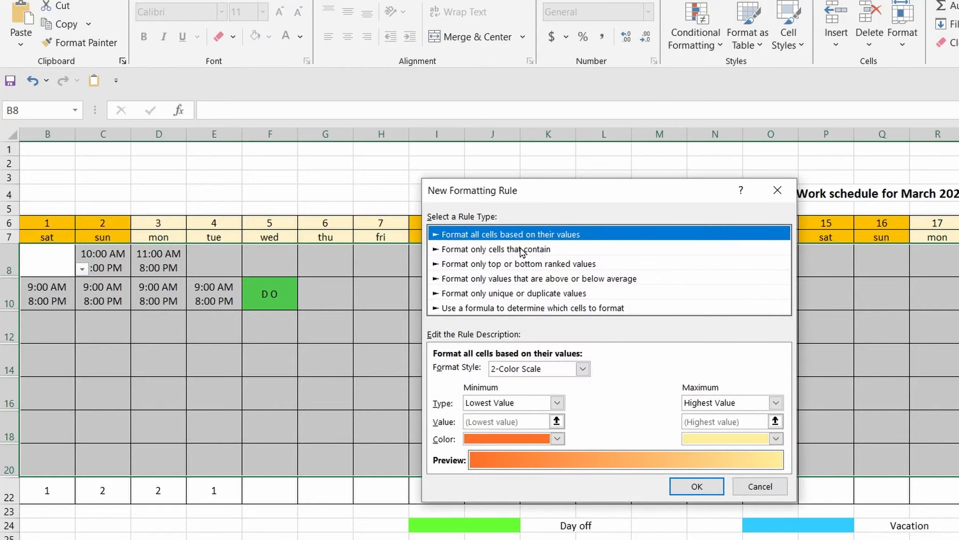
{"action": "left_click", "coordinate": [521, 250]}
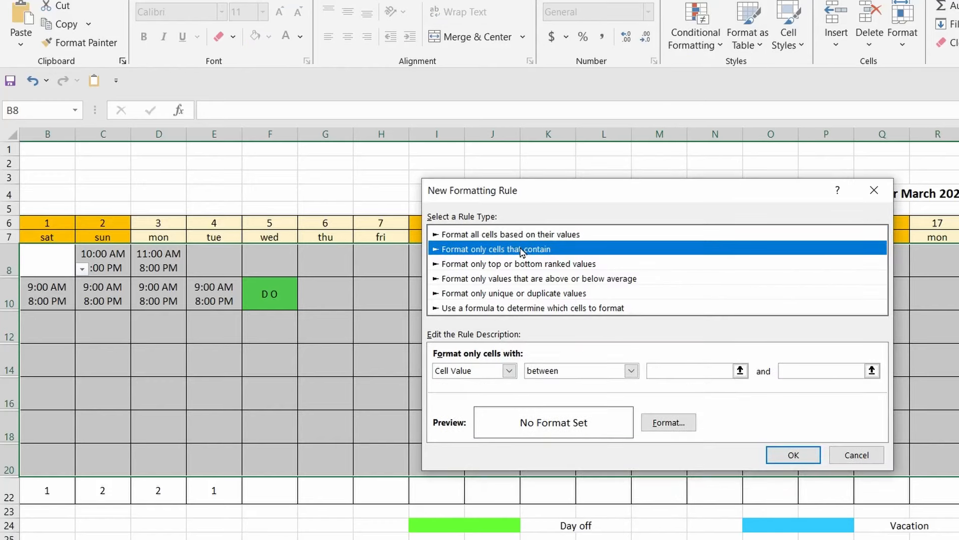
{"action": "left_click", "coordinate": [631, 371]}
{"action": "left_click", "coordinate": [560, 407]}
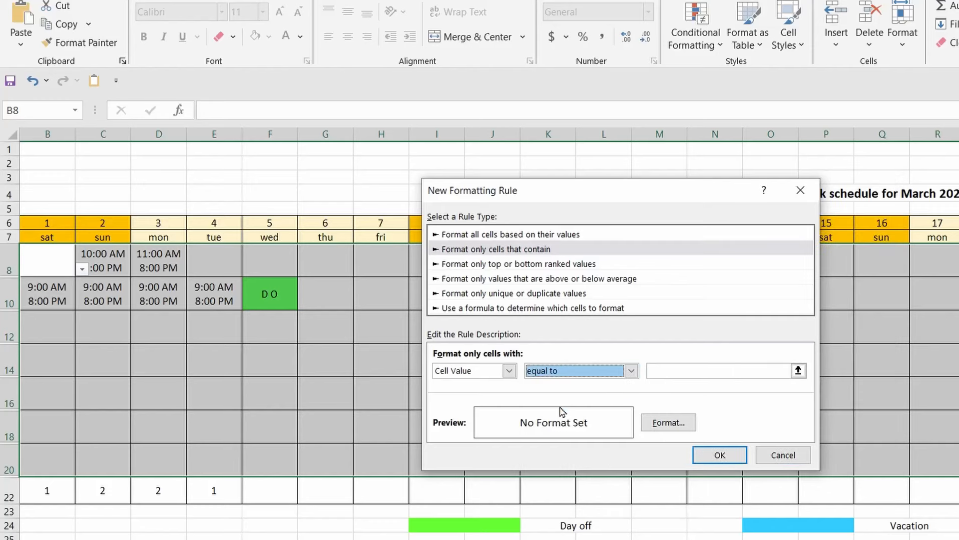
{"action": "left_click", "coordinate": [678, 370]}
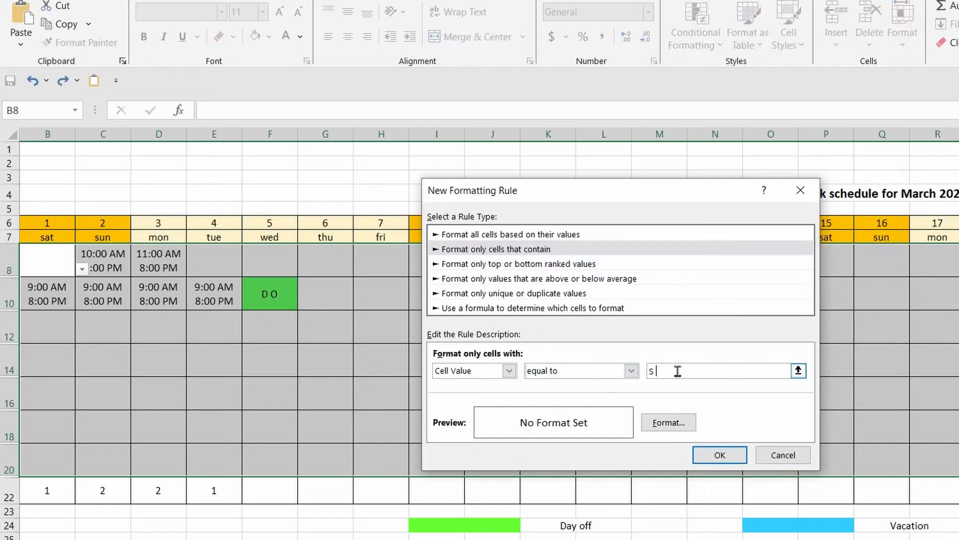
Give the S L rule a magenta fill from the standard color palette and apply it to the schedule.
{"action": "left_click", "coordinate": [668, 422]}
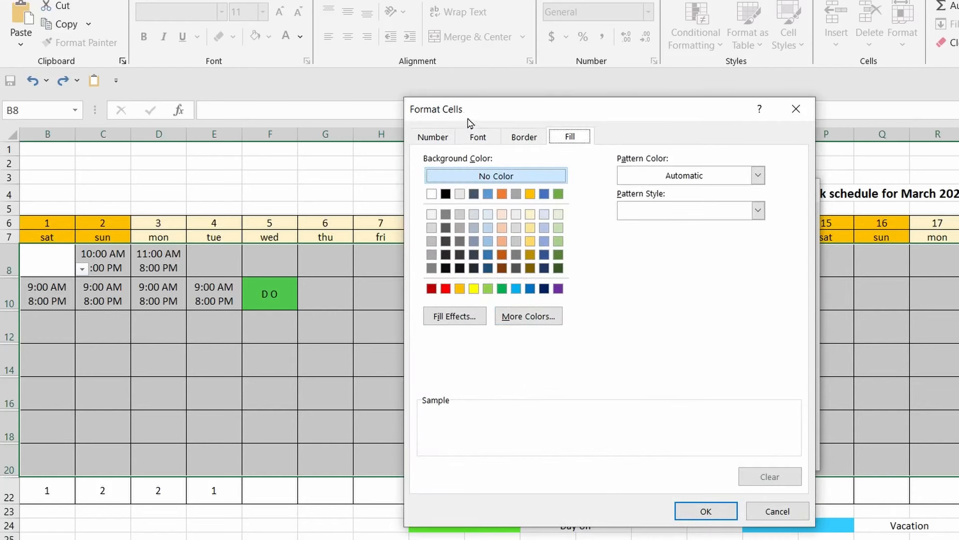
{"action": "left_click_drag", "start_coordinate": [469, 118], "coordinate": [322, 110]}
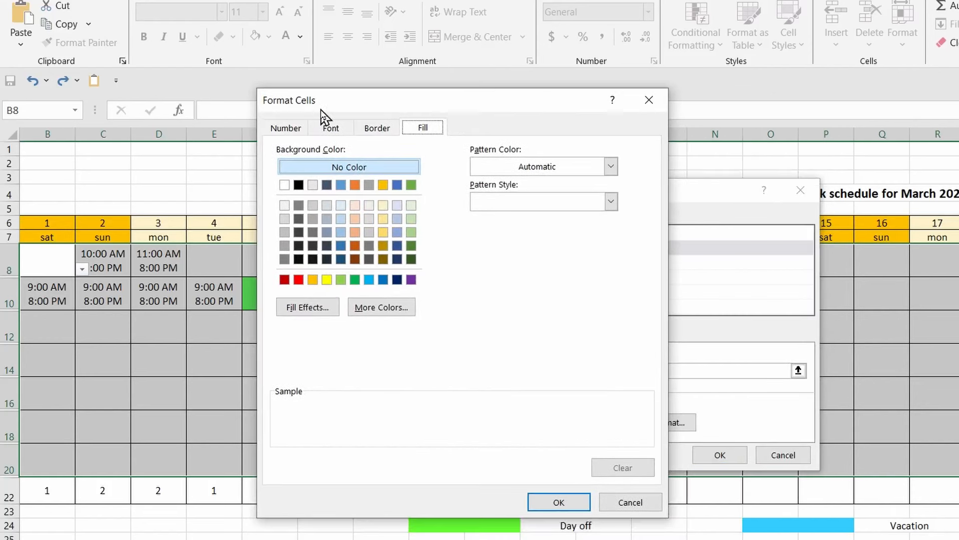
{"action": "left_click", "coordinate": [378, 310]}
{"action": "left_click", "coordinate": [602, 299]}
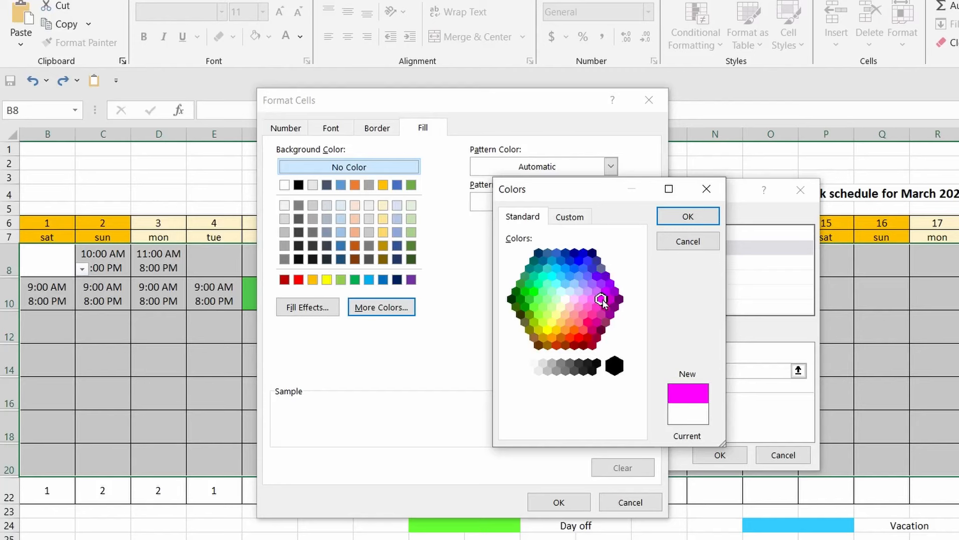
{"action": "left_click", "coordinate": [688, 218]}
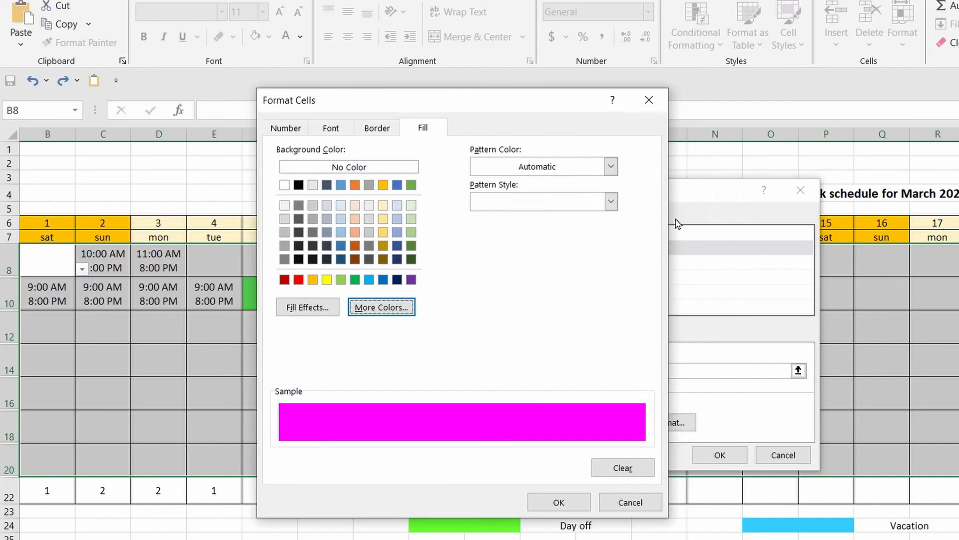
{"action": "left_click", "coordinate": [559, 501]}
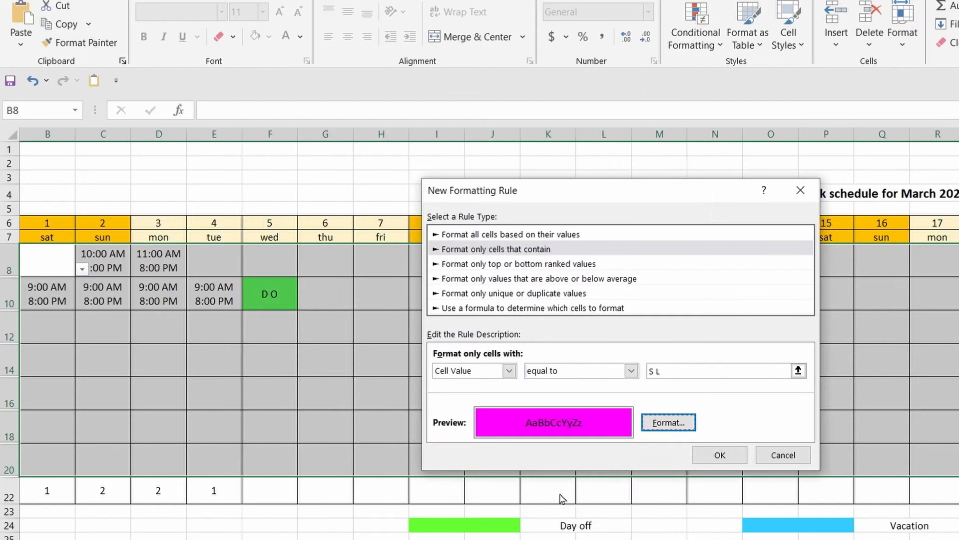
{"action": "left_click", "coordinate": [718, 455]}
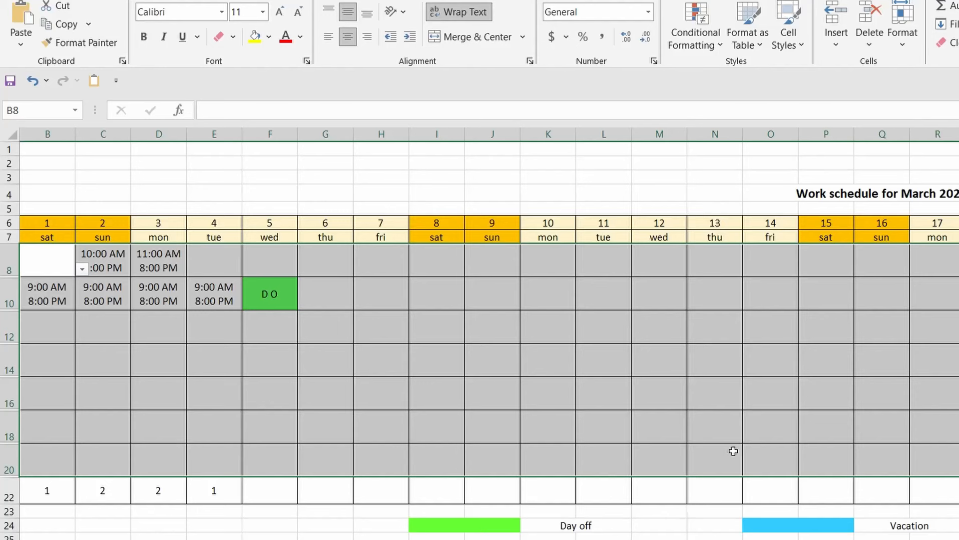
Review the conditional formatting rules that apply to cell F10, including the settings of the S L rule.
{"action": "left_click", "coordinate": [282, 299]}
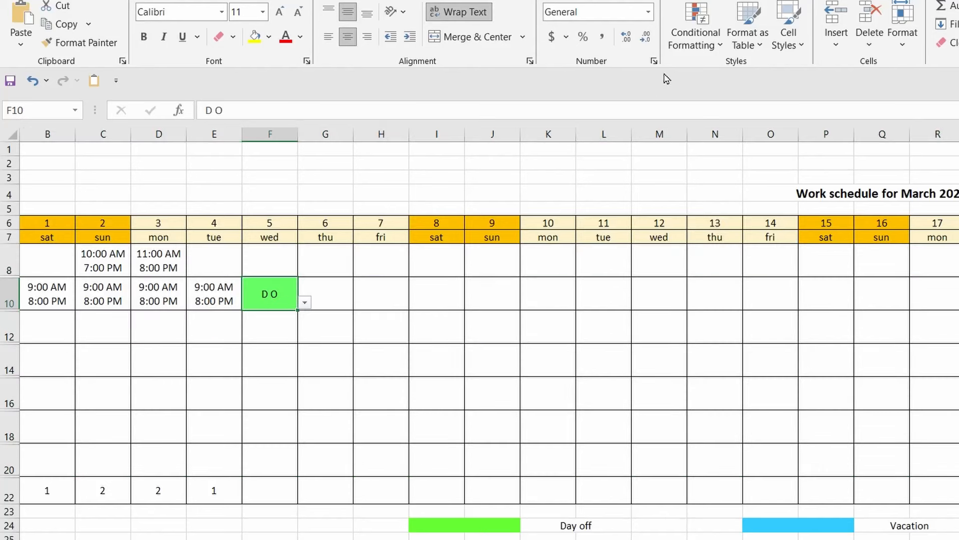
{"action": "left_click", "coordinate": [693, 46]}
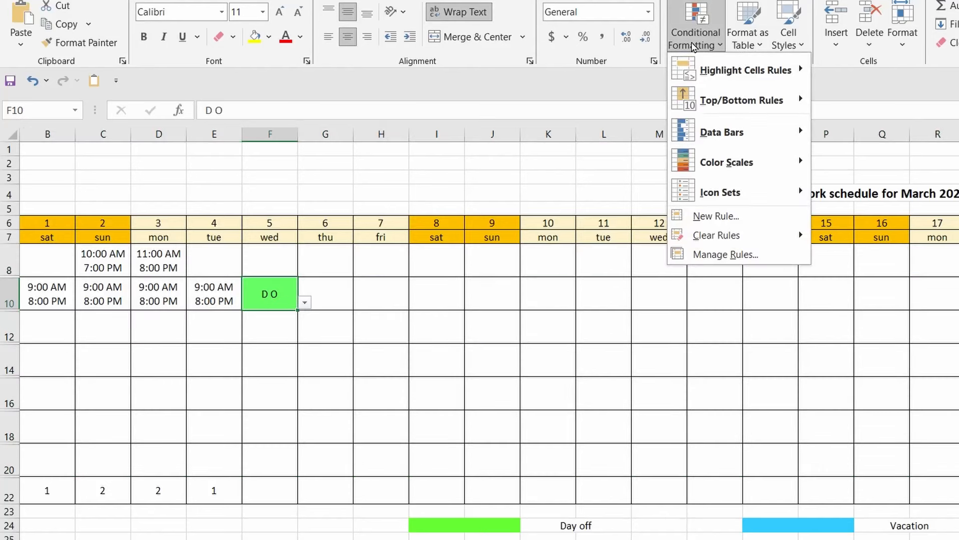
{"action": "left_click", "coordinate": [711, 257]}
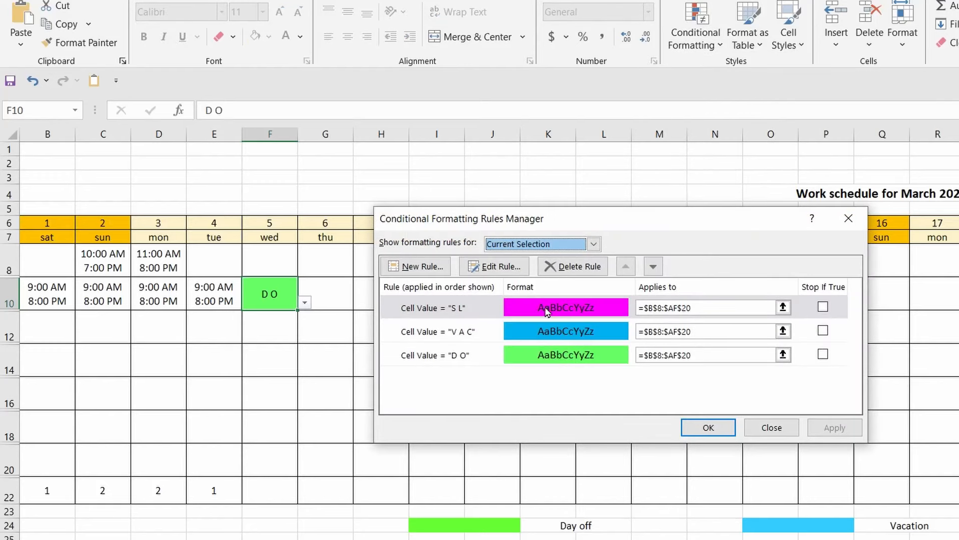
{"action": "double_click", "coordinate": [565, 313]}
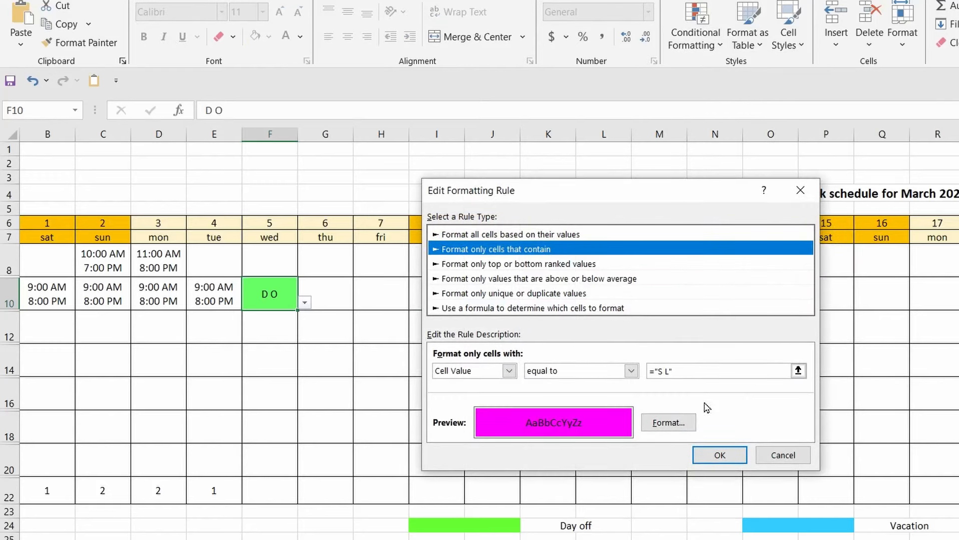
{"action": "left_click", "coordinate": [782, 454]}
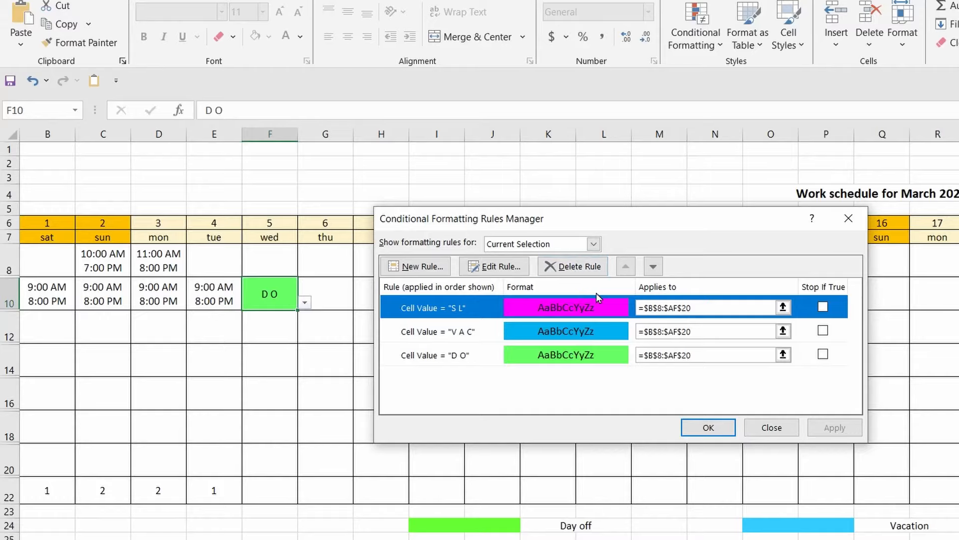
{"action": "left_click", "coordinate": [708, 428]}
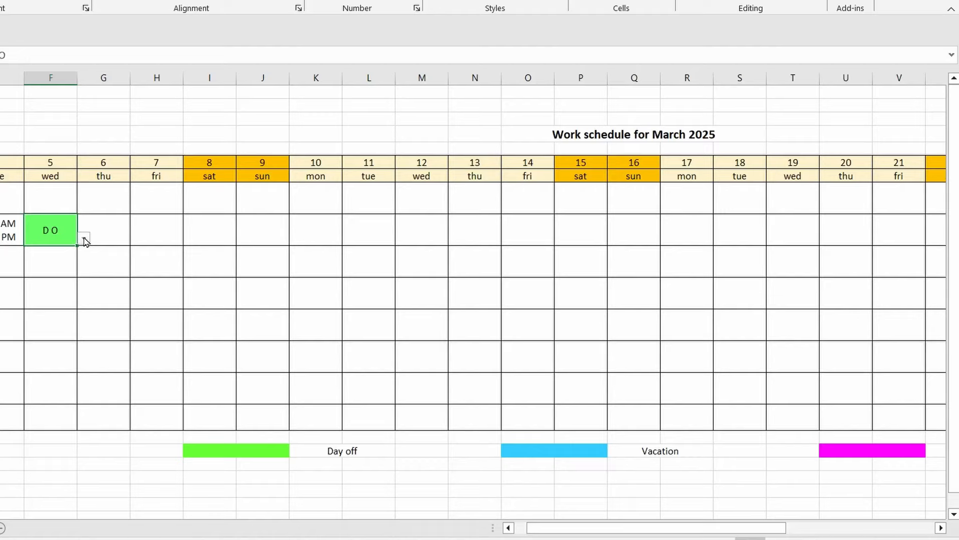
Test the color rules in F10 by choosing V A C, S L and D O in turn from its shift list.
{"action": "left_click", "coordinate": [84, 241]}
{"action": "left_click", "coordinate": [38, 301]}
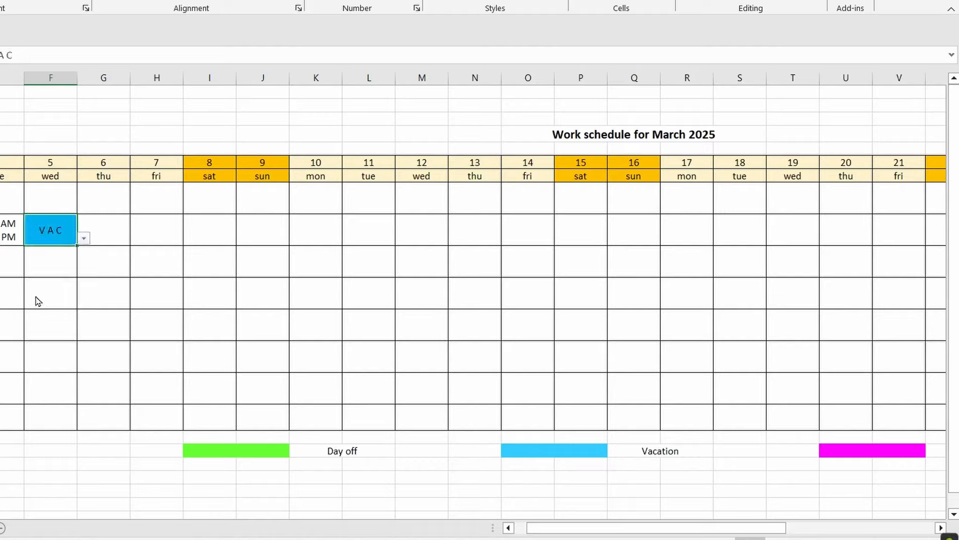
{"action": "left_click", "coordinate": [84, 240]}
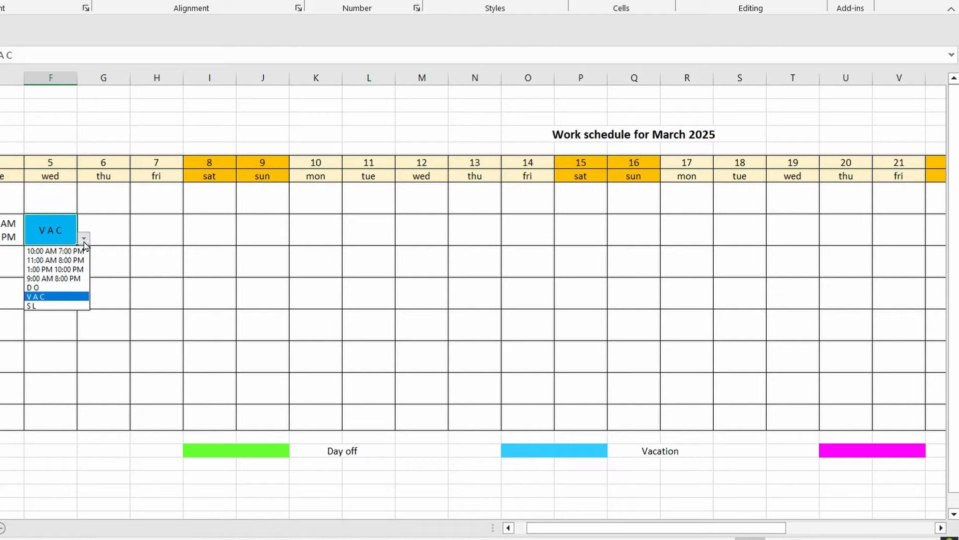
{"action": "left_click", "coordinate": [36, 305]}
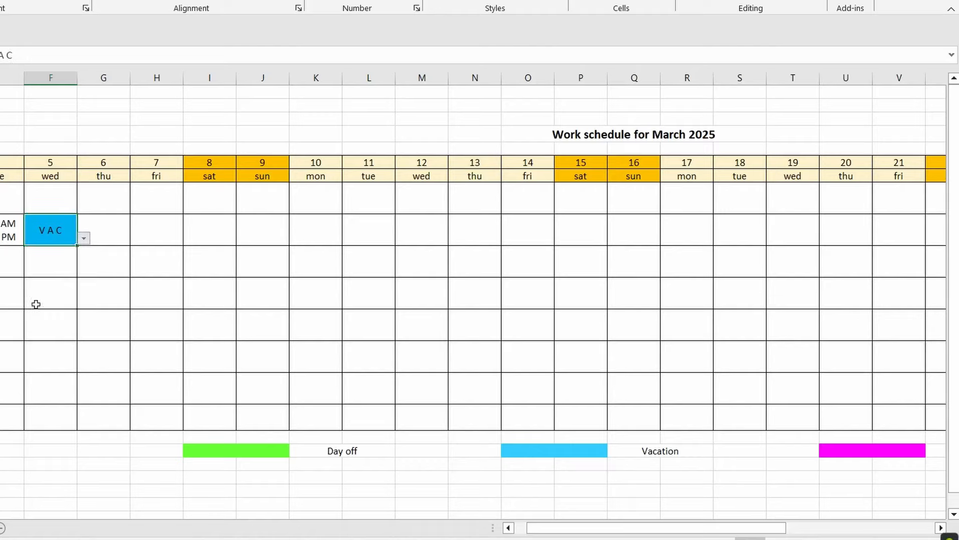
{"action": "left_click", "coordinate": [84, 239]}
{"action": "left_click", "coordinate": [39, 288]}
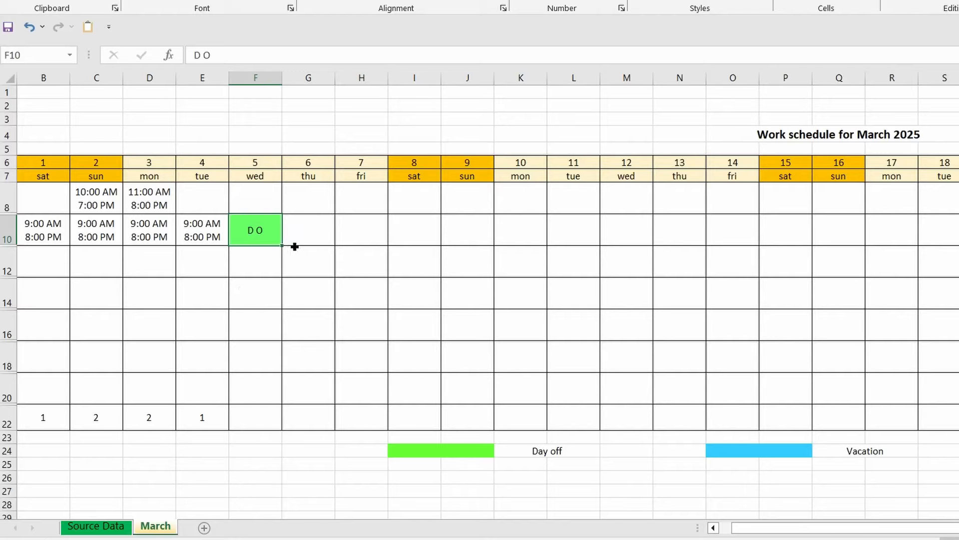
Extend the D O entry from F10 through H10, and copy the week B10:H10 to the cells starting at I10.
{"action": "left_click_drag", "start_coordinate": [295, 247], "coordinate": [367, 243]}
{"action": "left_click", "coordinate": [256, 231]}
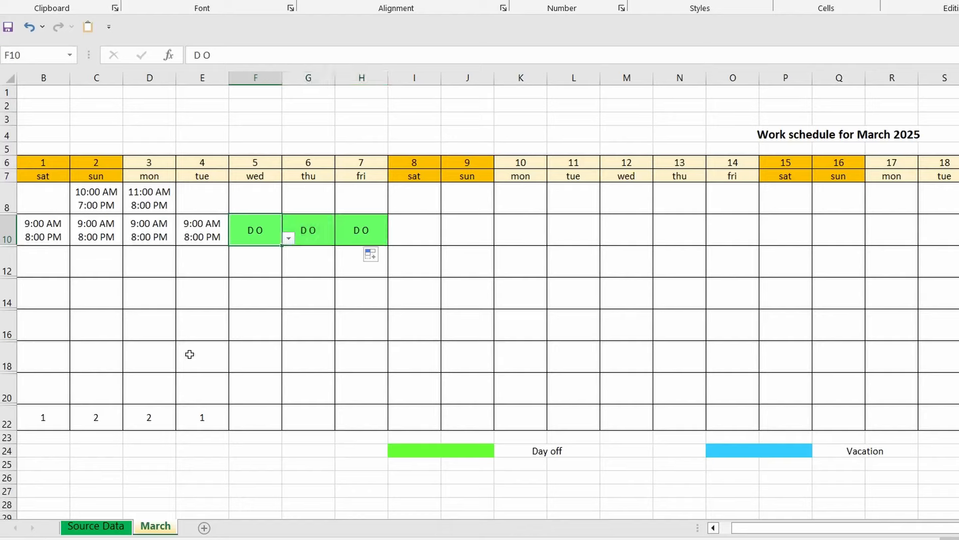
{"action": "left_click_drag", "start_coordinate": [38, 232], "coordinate": [360, 228]}
{"action": "key", "text": "ctrl+c"}
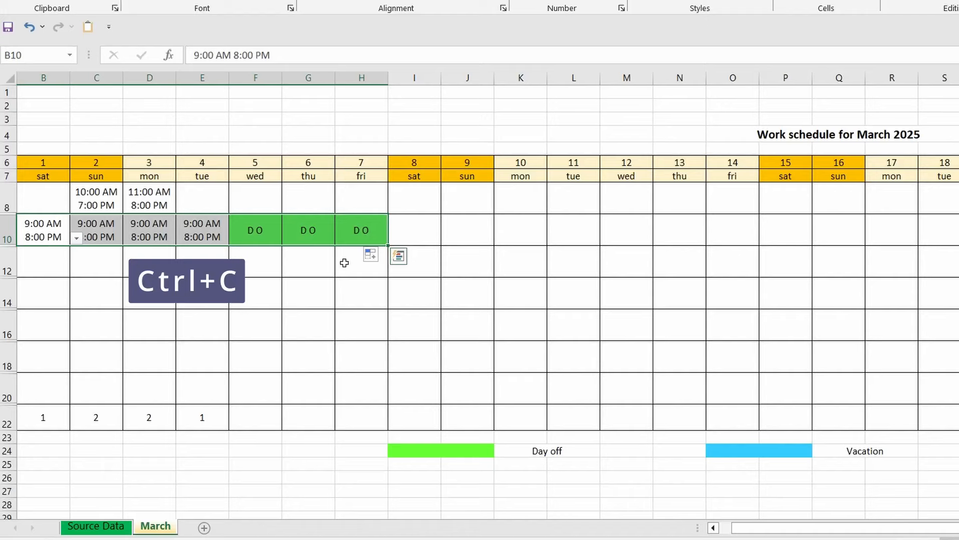
{"action": "left_click", "coordinate": [405, 224]}
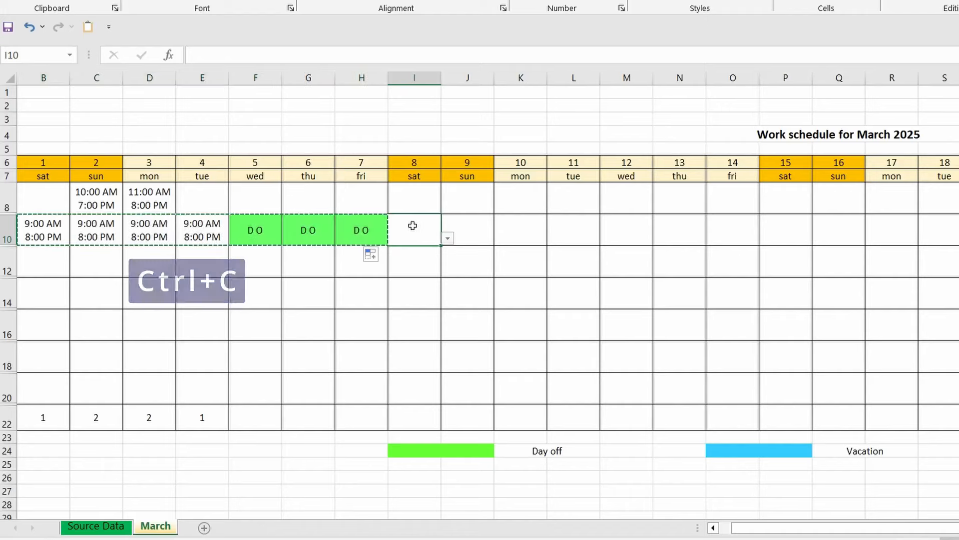
{"action": "key", "text": "ctrl+v"}
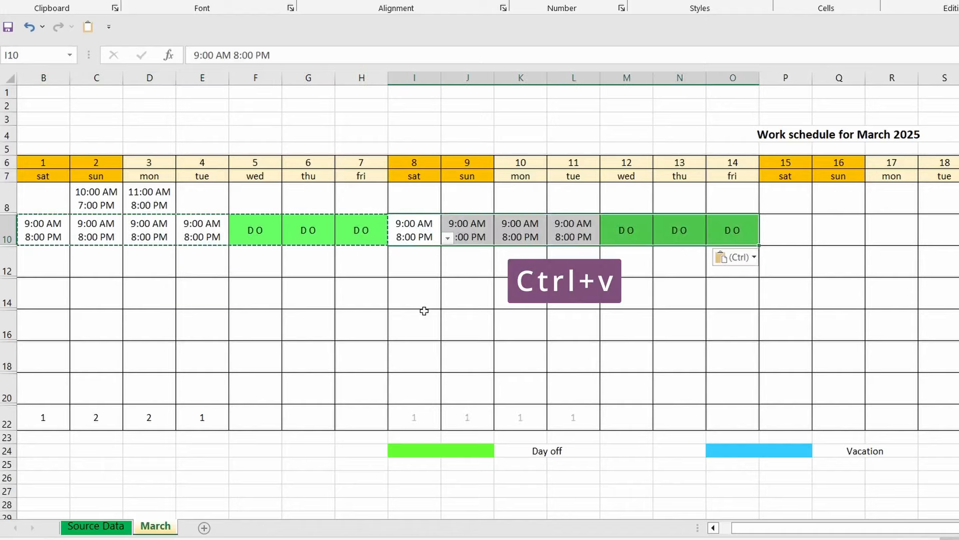
{"action": "key", "text": "Escape"}
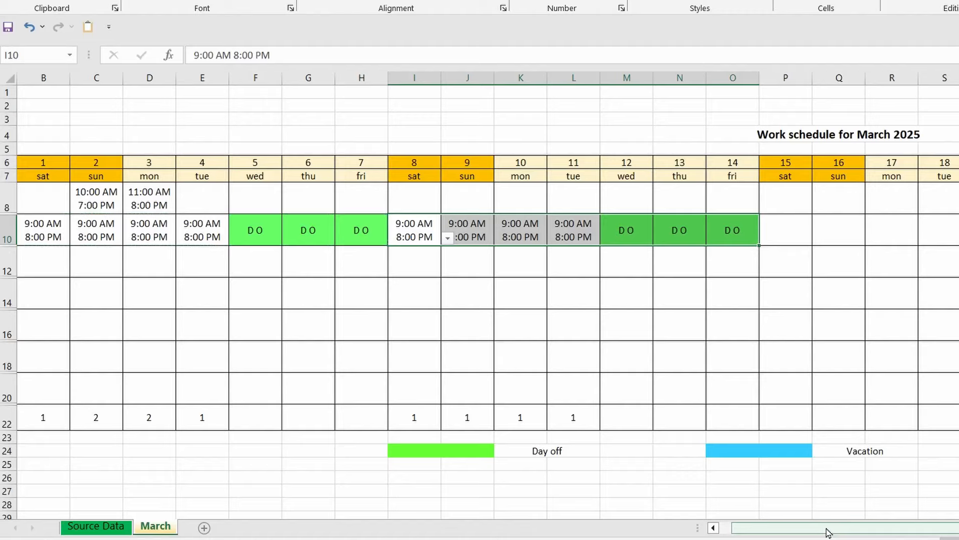
Fill the weekly pattern from I10:O10 across row 10 through March 31 in AF10.
{"action": "left_click_drag", "start_coordinate": [827, 532], "coordinate": [899, 537]}
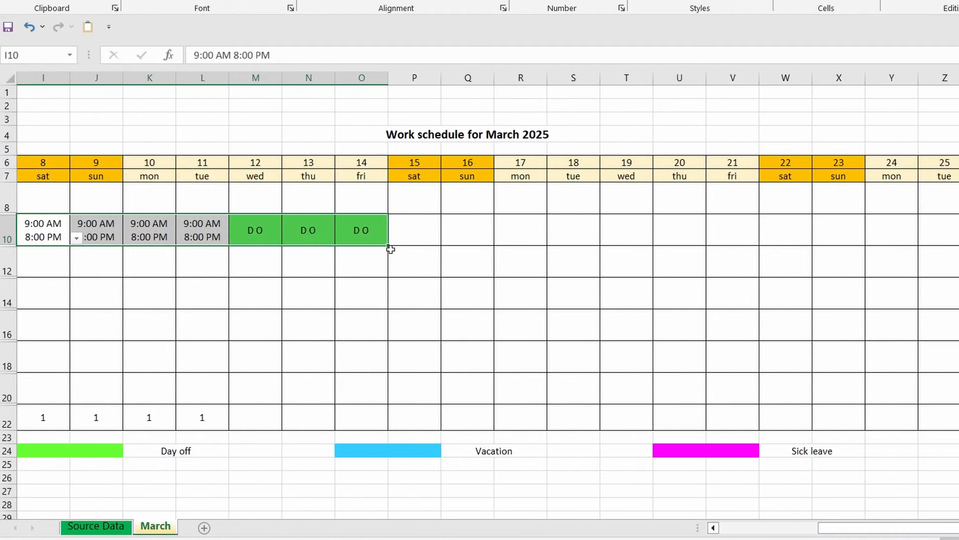
{"action": "left_click_drag", "start_coordinate": [392, 245], "coordinate": [876, 242]}
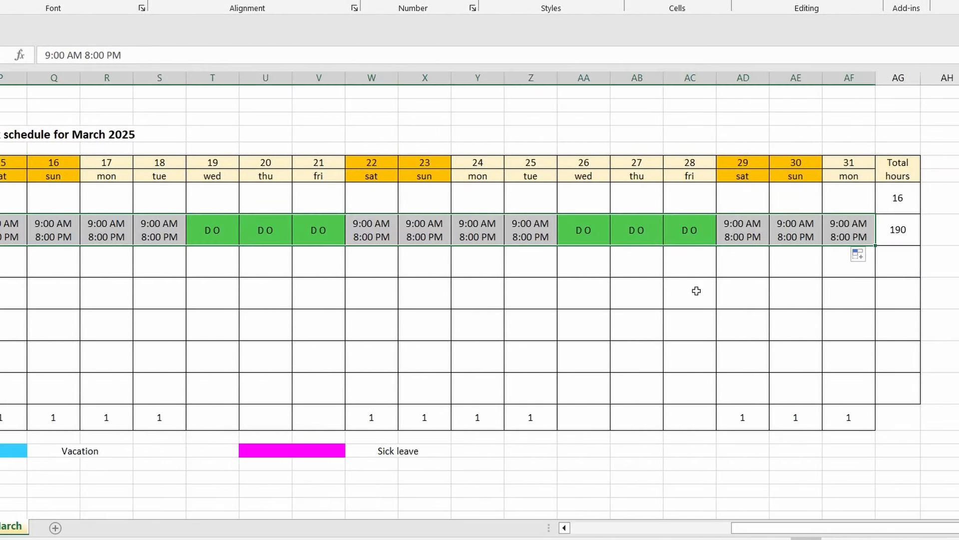
{"action": "left_click", "coordinate": [909, 478]}
{"action": "left_click", "coordinate": [928, 501]}
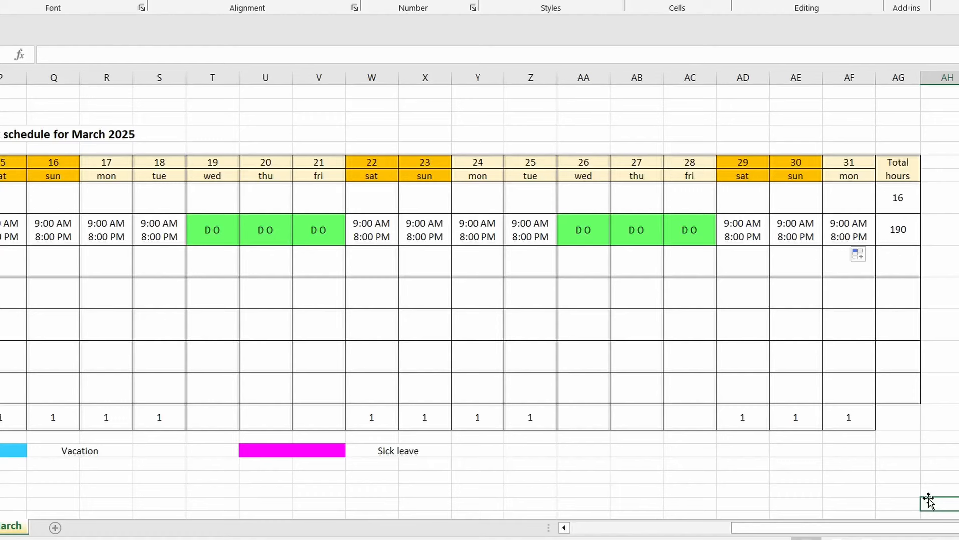
Set the first employee's March 1 entry in B8 to D O.
{"action": "left_click_drag", "start_coordinate": [820, 528], "coordinate": [636, 522]}
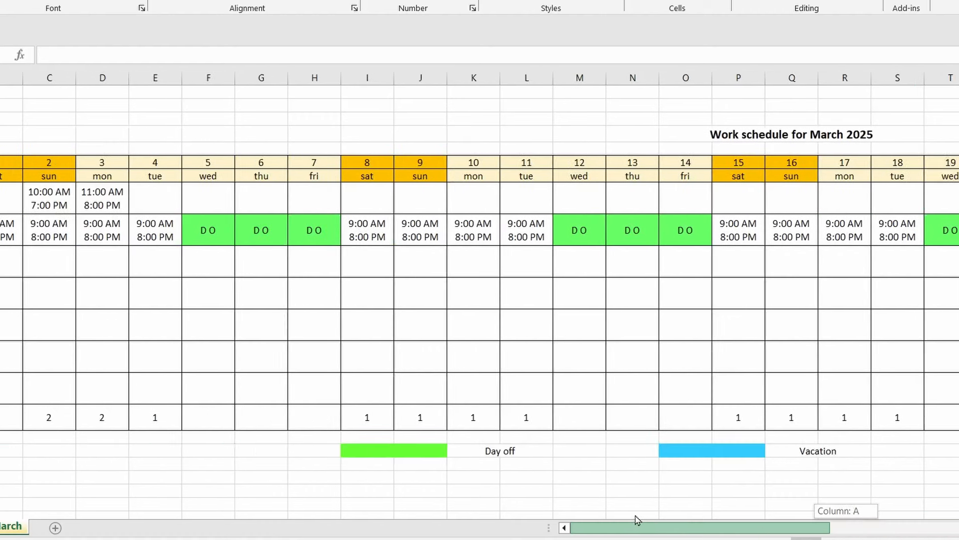
{"action": "left_click", "coordinate": [171, 204]}
{"action": "left_click", "coordinate": [179, 206]}
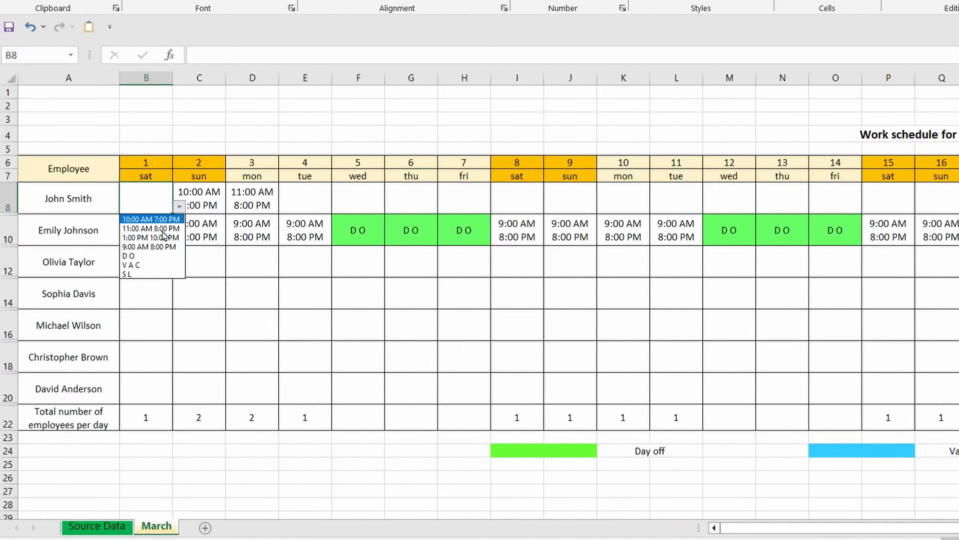
{"action": "left_click", "coordinate": [132, 256]}
Set the first employee's shifts to 1:00 PM 10:00 PM in E8 and 11:00 AM 8:00 PM in F8.
{"action": "left_click", "coordinate": [290, 196]}
{"action": "left_click", "coordinate": [338, 207]}
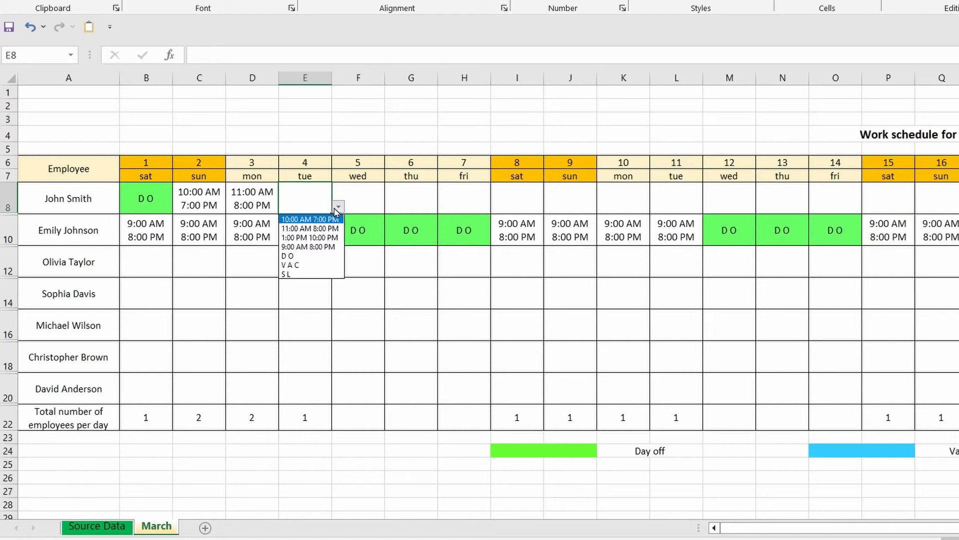
{"action": "left_click", "coordinate": [308, 238]}
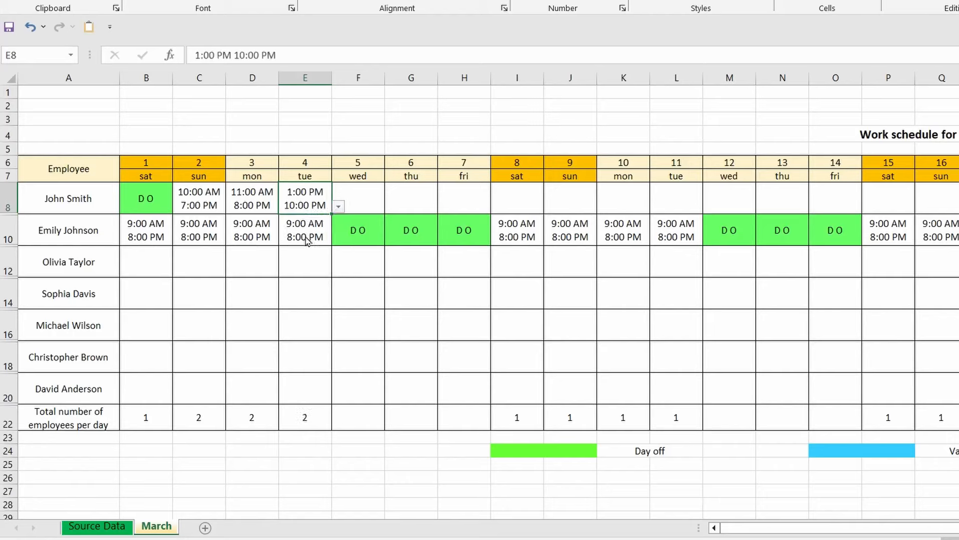
{"action": "left_click", "coordinate": [355, 192]}
{"action": "left_click", "coordinate": [391, 206]}
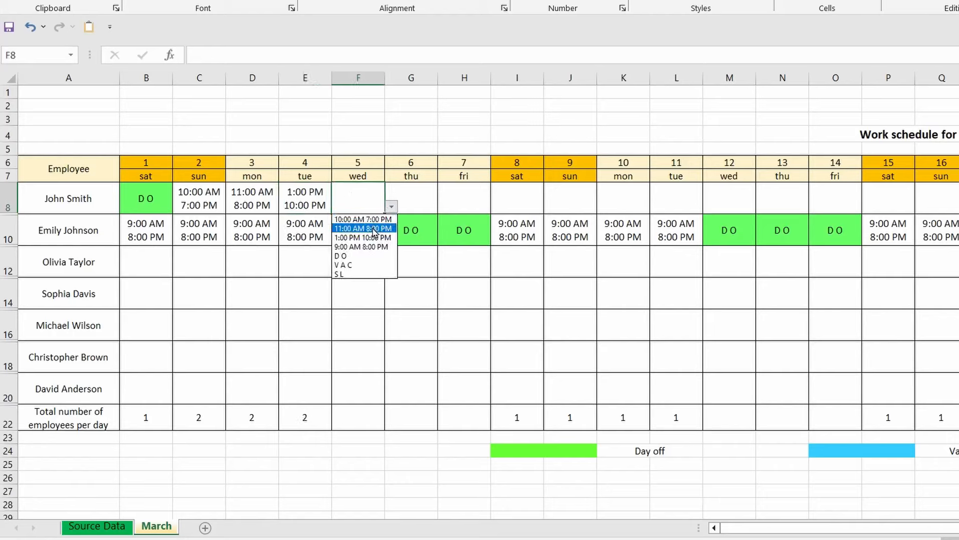
{"action": "left_click", "coordinate": [373, 229]}
Set G8 to V A C and fill the vacation across row 8 through March 19 in T8.
{"action": "left_click", "coordinate": [421, 188]}
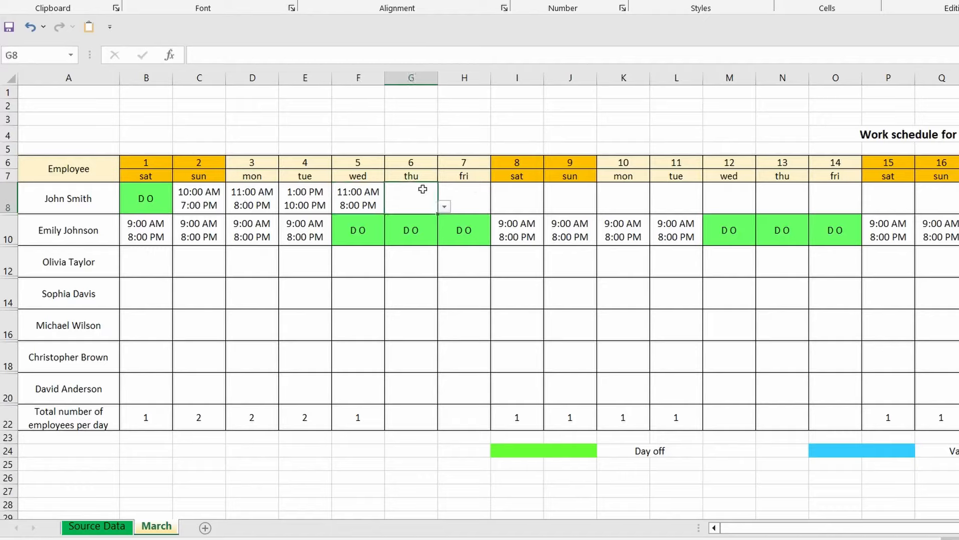
{"action": "left_click", "coordinate": [444, 206]}
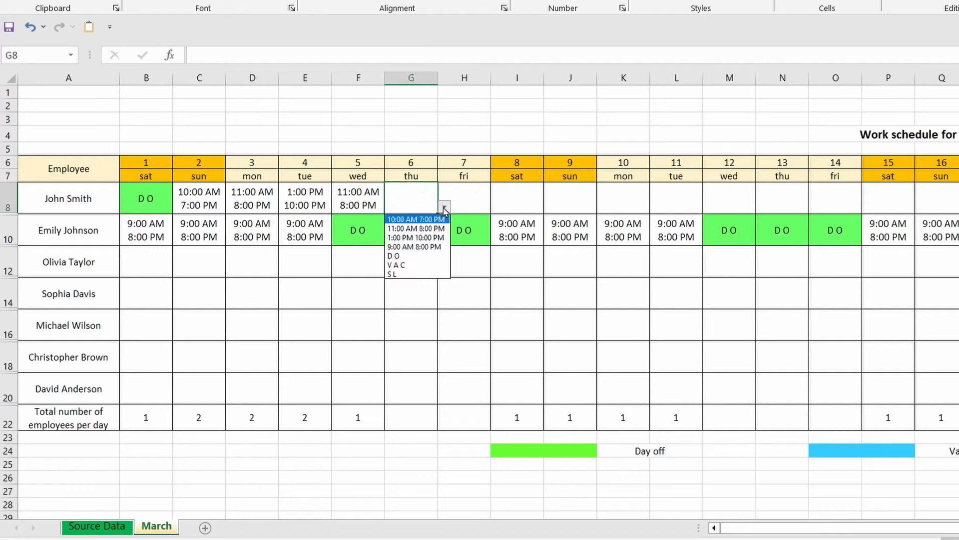
{"action": "left_click", "coordinate": [396, 264]}
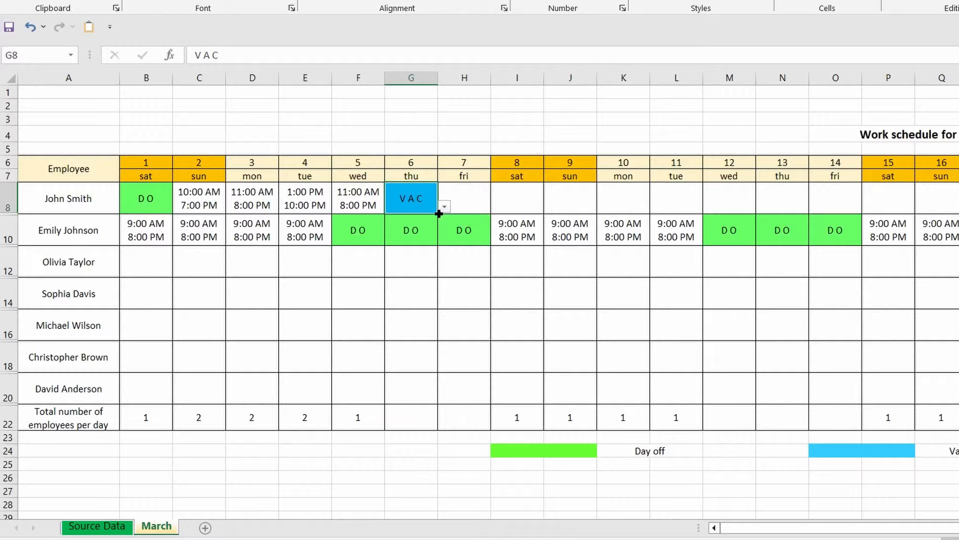
{"action": "left_click_drag", "start_coordinate": [438, 213], "coordinate": [910, 203]}
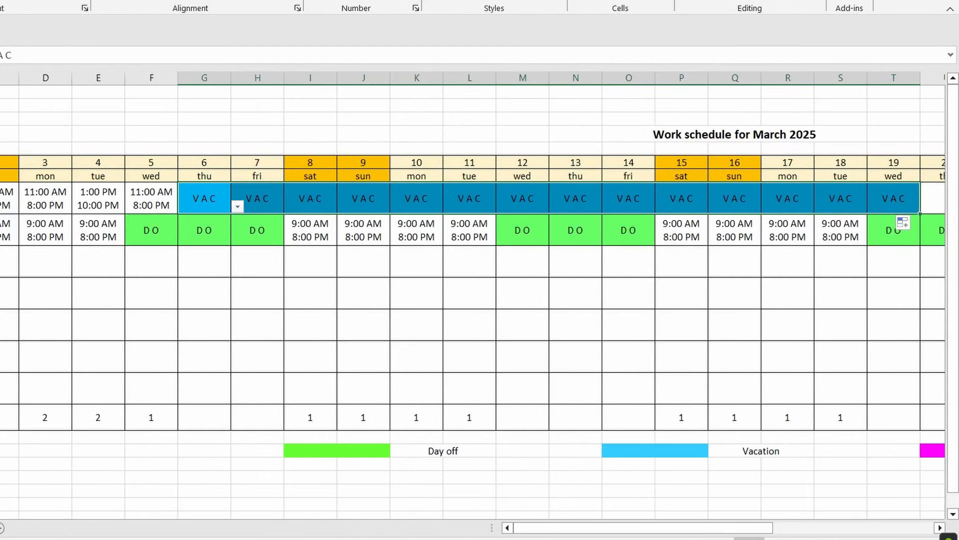
Set the March 1 shifts to 11:00 AM 8:00 PM in B12 and 1:00 PM 10:00 PM in B14 and B16.
{"action": "left_click", "coordinate": [191, 313]}
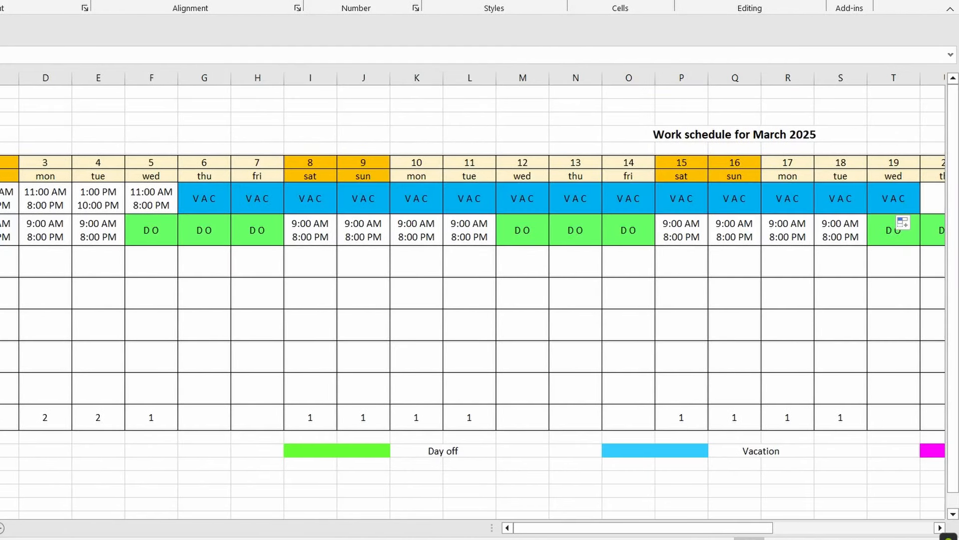
{"action": "left_click", "coordinate": [235, 324]}
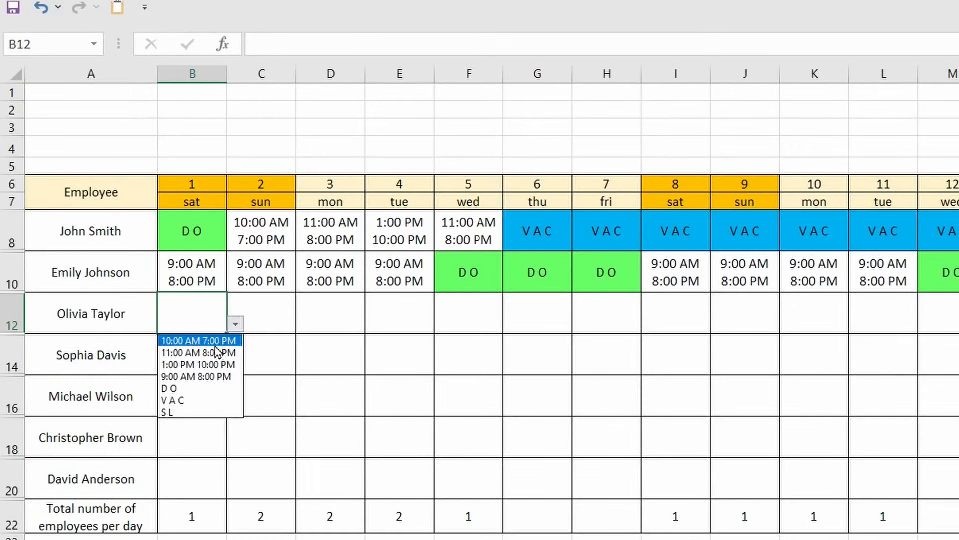
{"action": "left_click", "coordinate": [216, 352]}
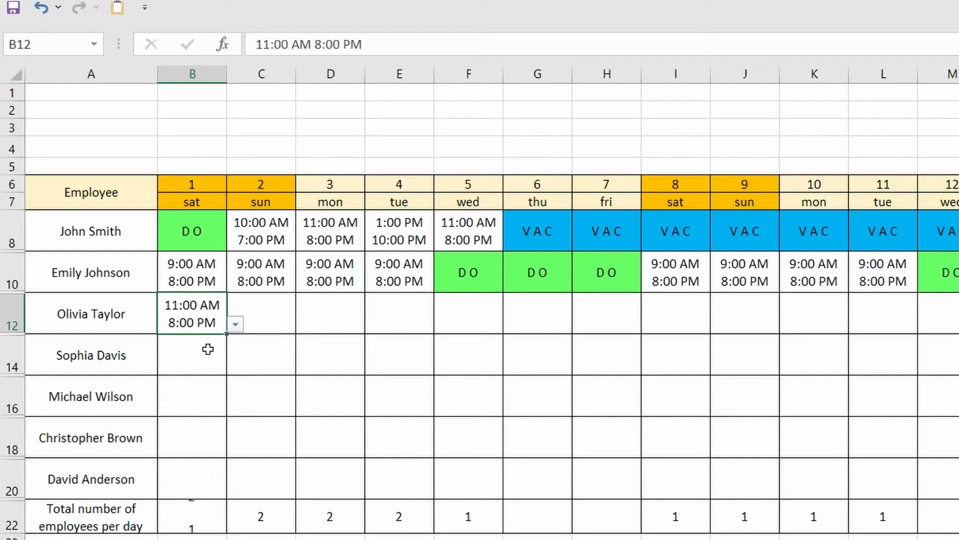
{"action": "left_click", "coordinate": [208, 347]}
{"action": "left_click", "coordinate": [235, 365]}
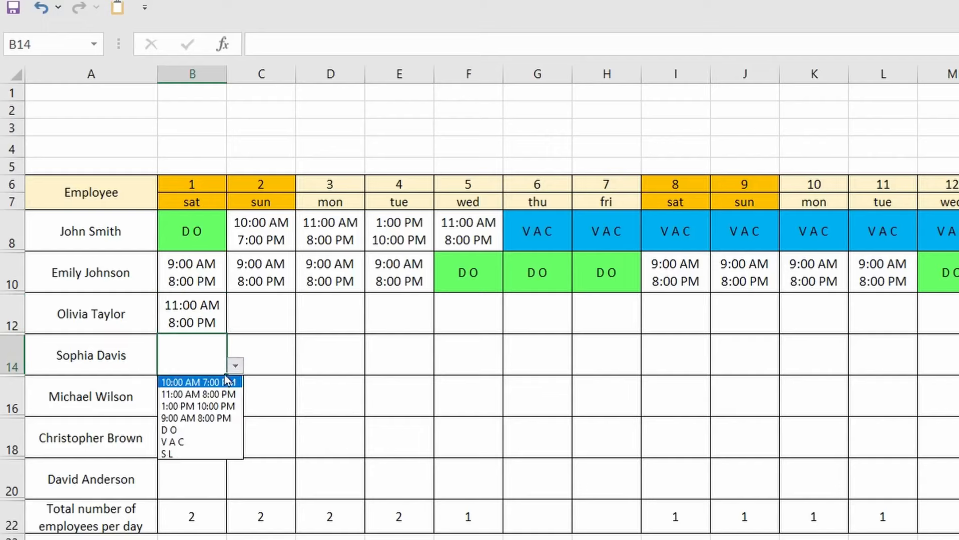
{"action": "left_click", "coordinate": [203, 406]}
{"action": "left_click", "coordinate": [198, 396]}
{"action": "left_click", "coordinate": [236, 409]}
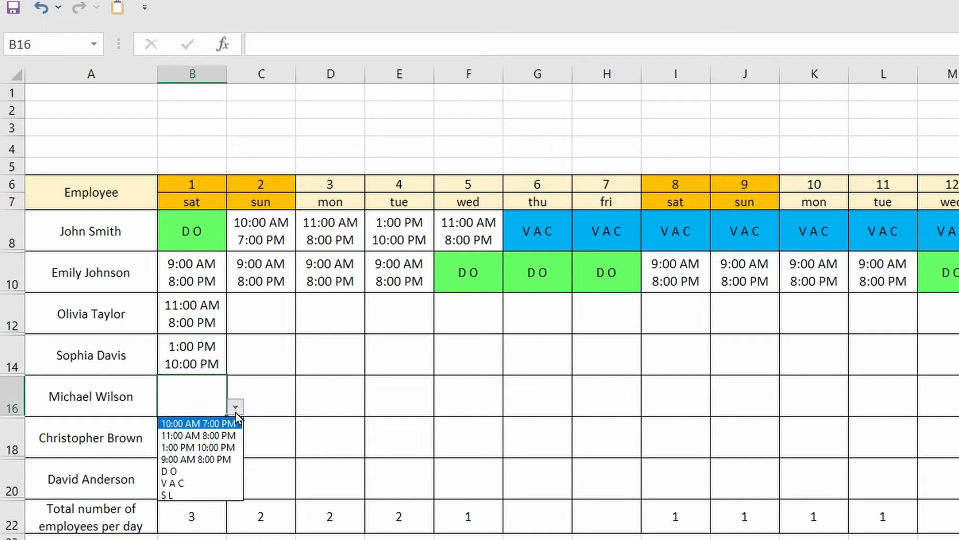
{"action": "left_click", "coordinate": [201, 446]}
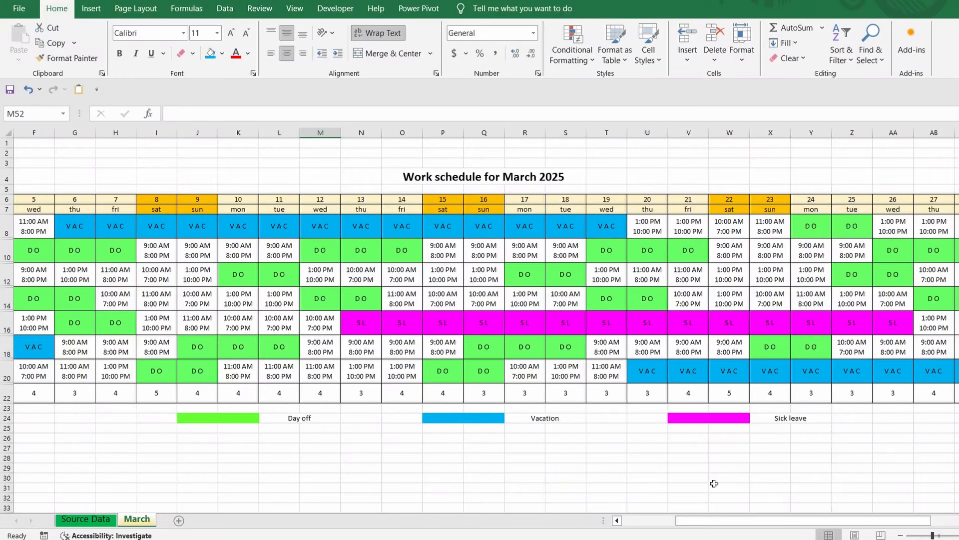
Clear all data validation from the second employee's March 4 cell, E10.
{"action": "left_click_drag", "start_coordinate": [714, 524], "coordinate": [650, 517]}
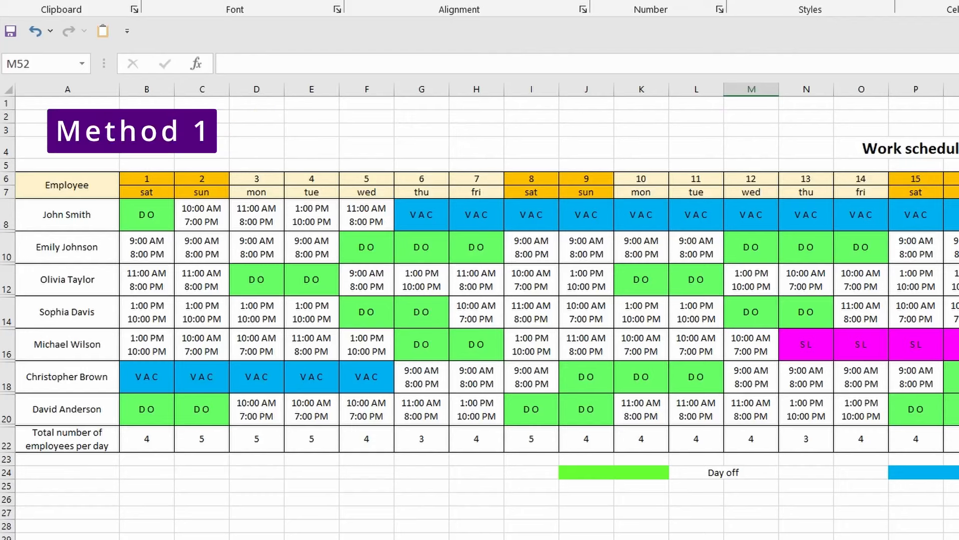
{"action": "left_click", "coordinate": [476, 539]}
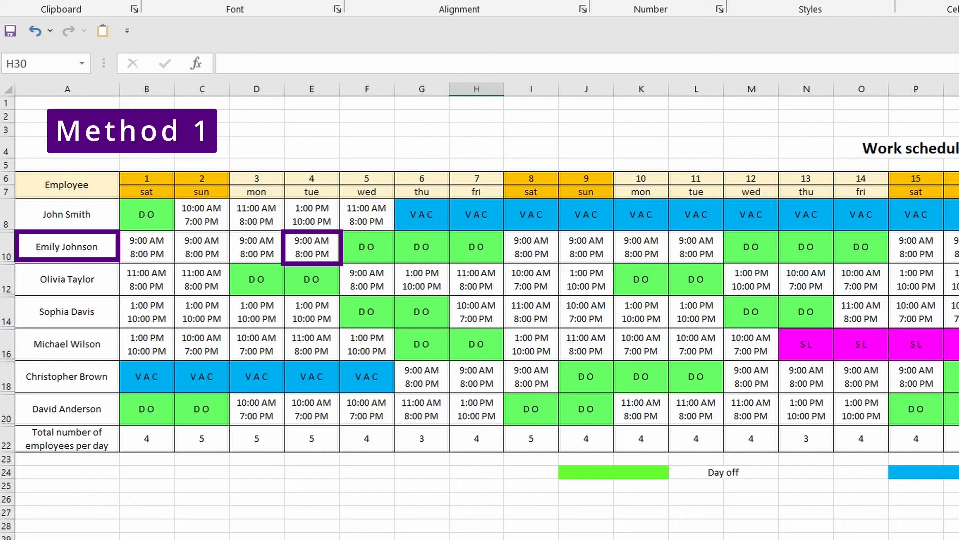
{"action": "left_click", "coordinate": [309, 246]}
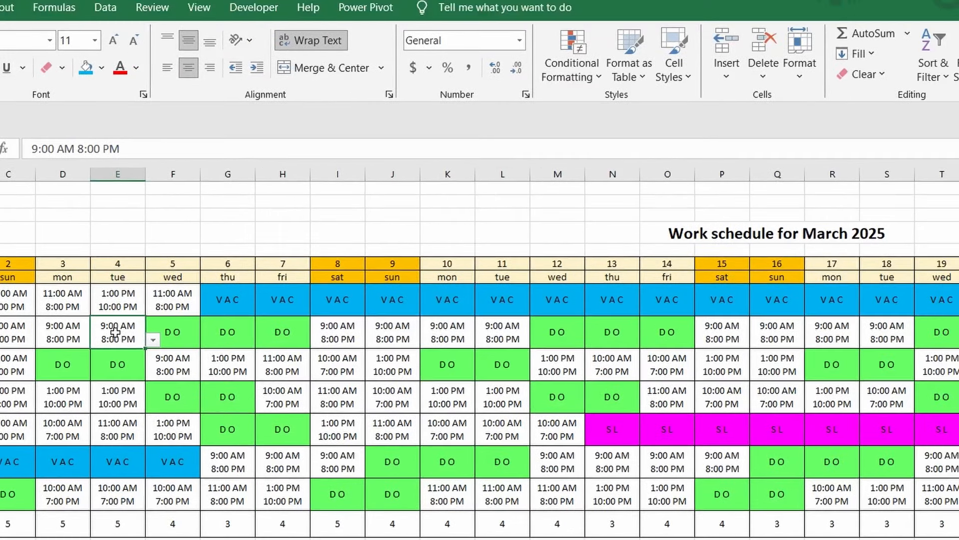
{"action": "left_click", "coordinate": [106, 9]}
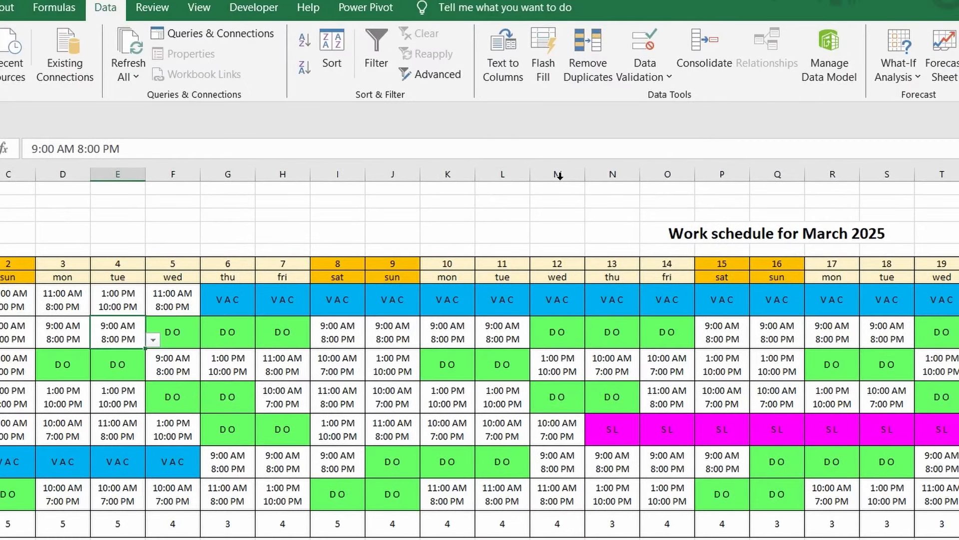
{"action": "left_click", "coordinate": [646, 44]}
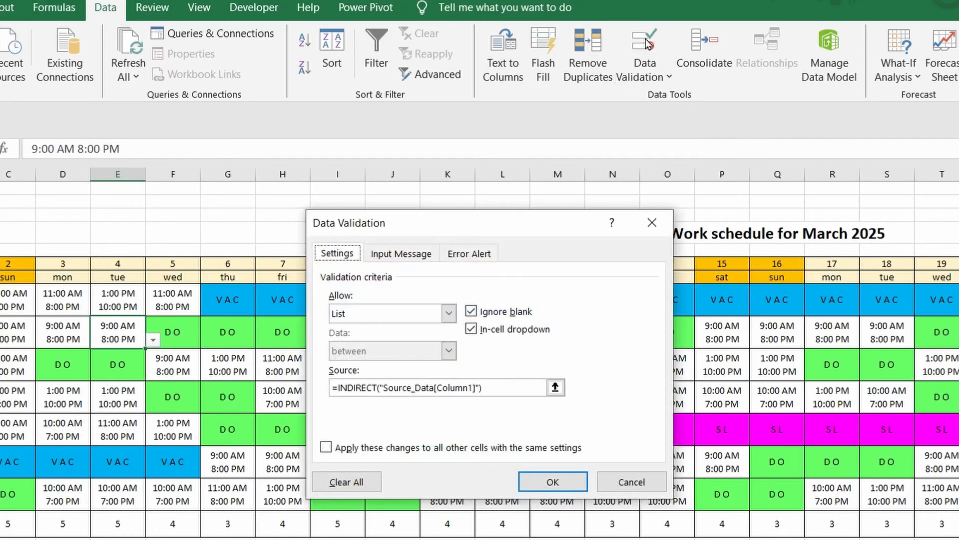
{"action": "left_click", "coordinate": [367, 484]}
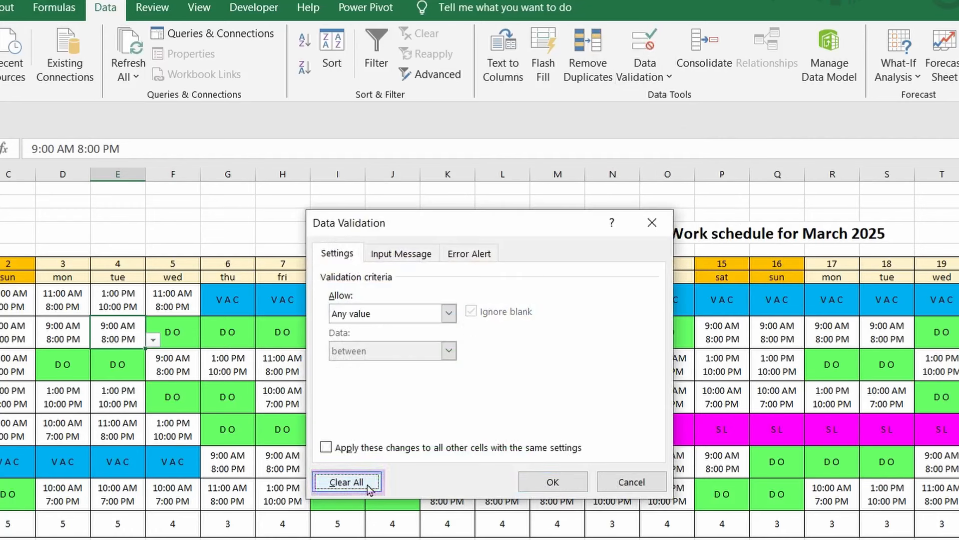
{"action": "left_click", "coordinate": [551, 481]}
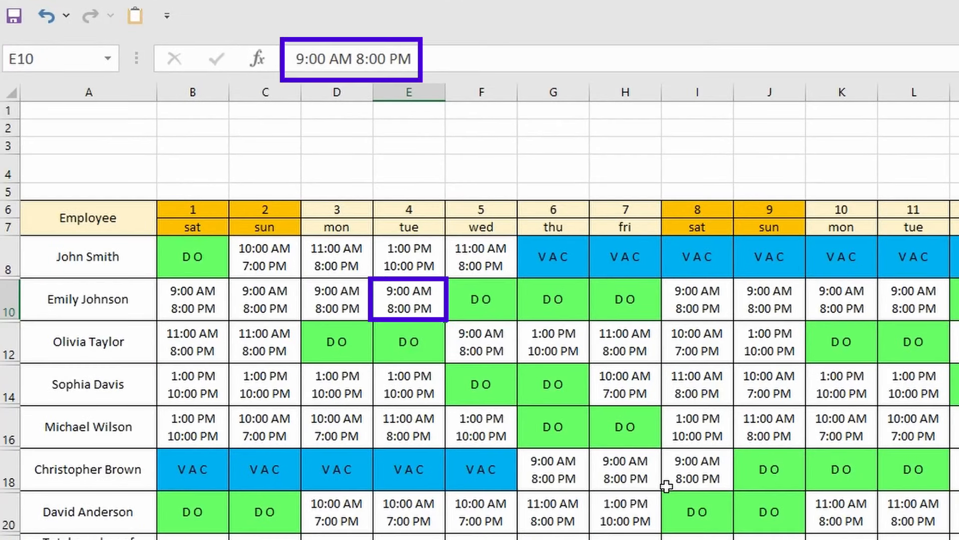
Edit the shift in E10 to 9:00 AM 6:00 PM.
{"action": "left_click", "coordinate": [365, 59]}
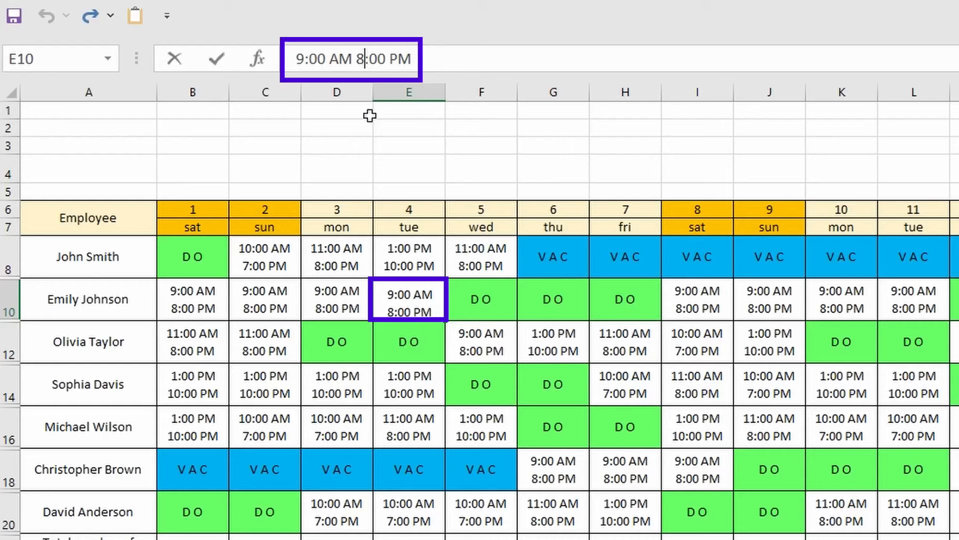
{"action": "key", "text": "Delete"}
{"action": "type", "text": "6"}
{"action": "key", "text": "ctrl+Return"}
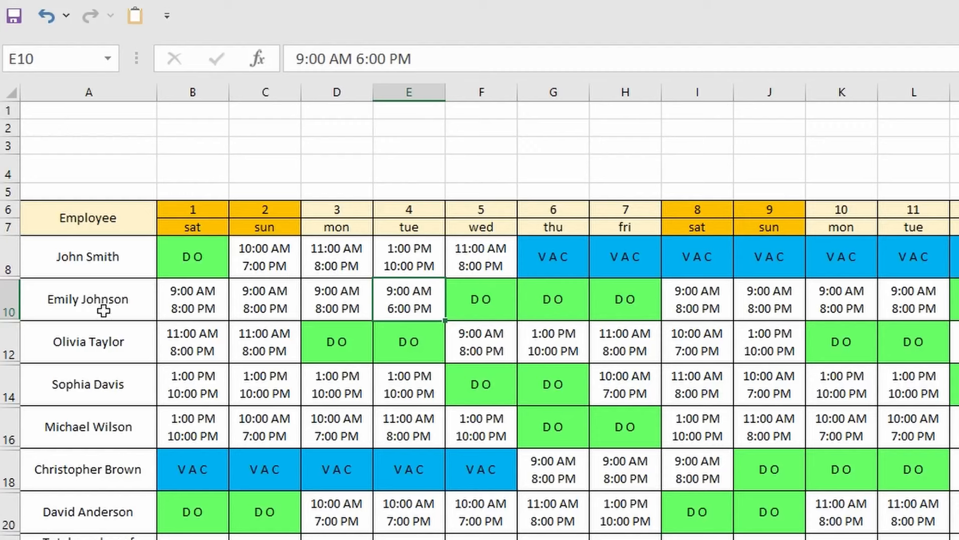
Unhide row 11 and set the March 4 hours in E11 to 8.
{"action": "double_click", "coordinate": [7, 324]}
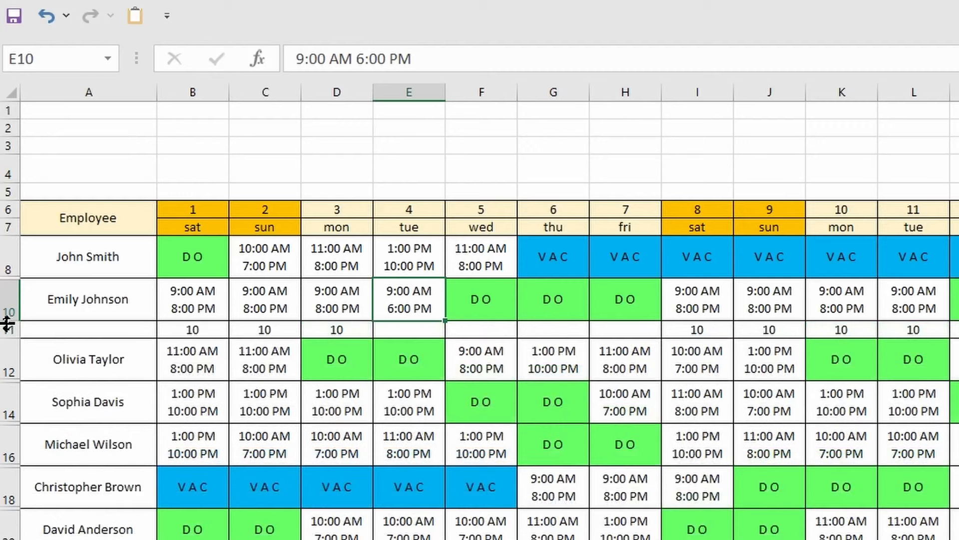
{"action": "left_click", "coordinate": [405, 329]}
{"action": "type", "text": "8"}
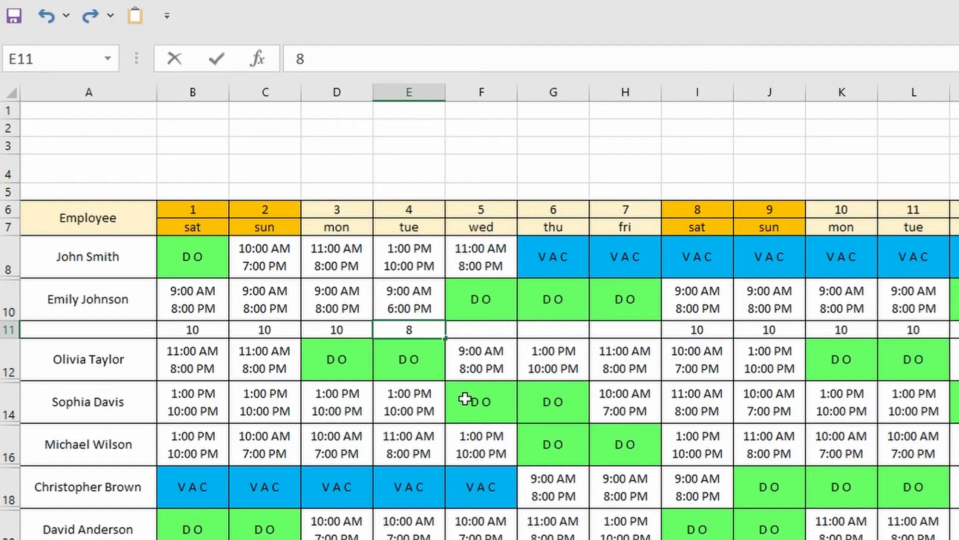
{"action": "key", "text": "ctrl+Return"}
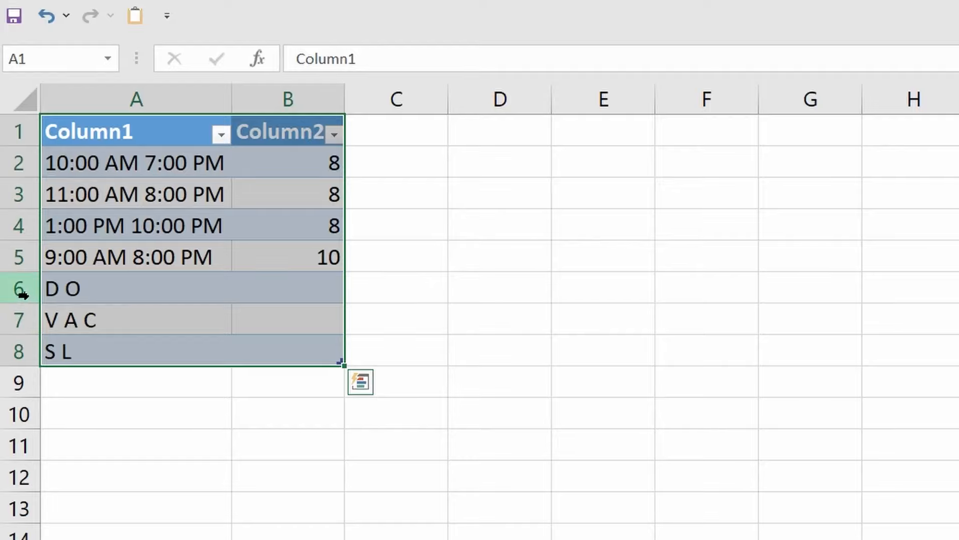
On the Source Data sheet, insert a row above D O and enter the shift 9:00 AM 6:00 PM with 8 hours.
{"action": "left_click", "coordinate": [21, 290]}
{"action": "right_click", "coordinate": [20, 289]}
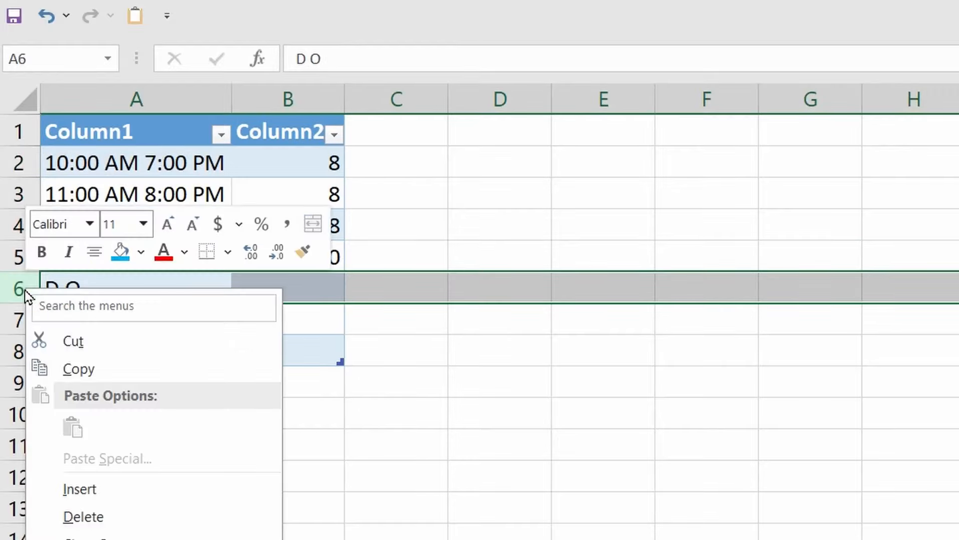
{"action": "left_click", "coordinate": [85, 488]}
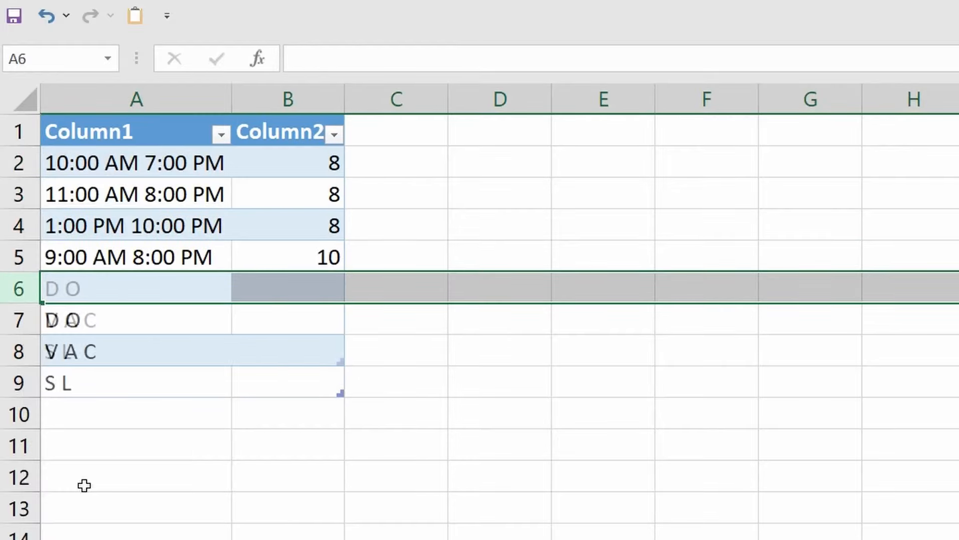
{"action": "left_click", "coordinate": [137, 291]}
{"action": "type", "text": "9:"}
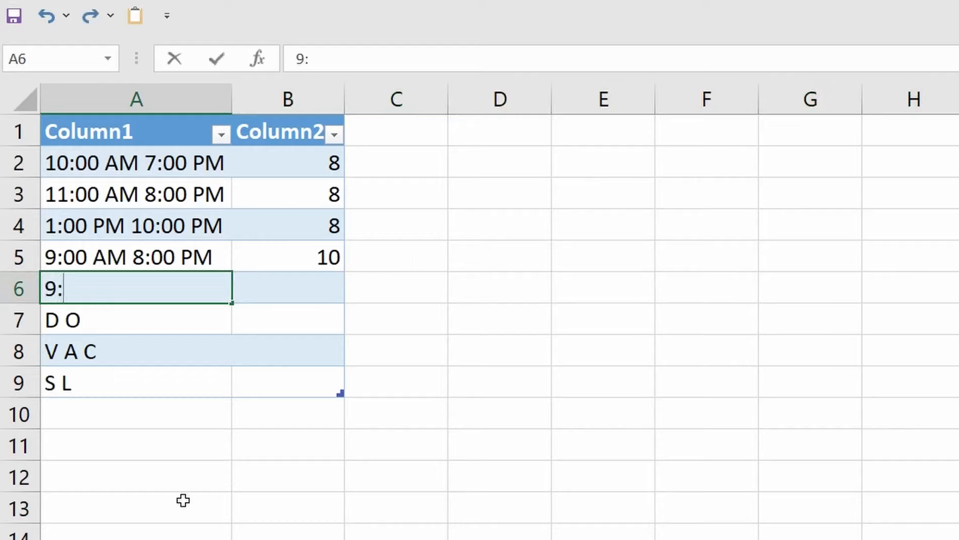
{"action": "type", "text": "00 AM 6"}
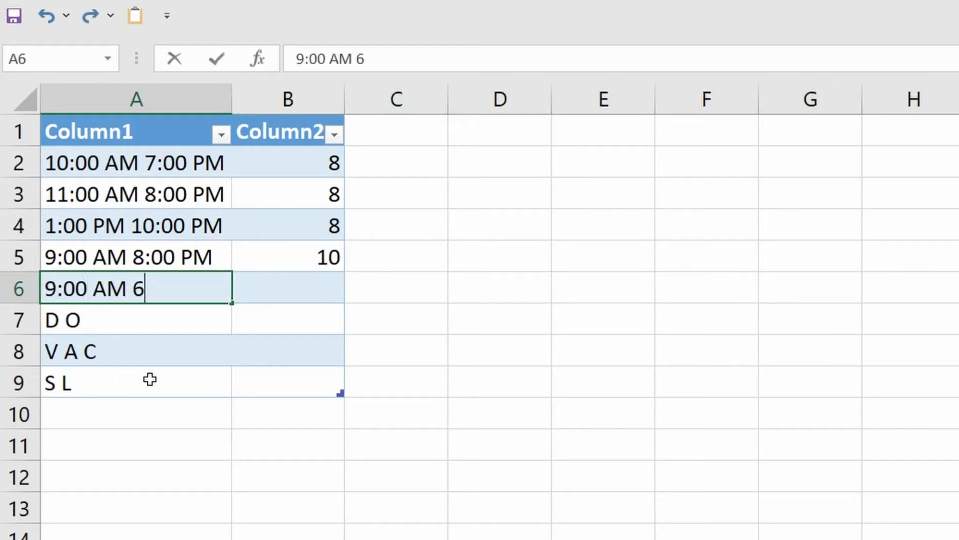
{"action": "type", "text": ":00 "}
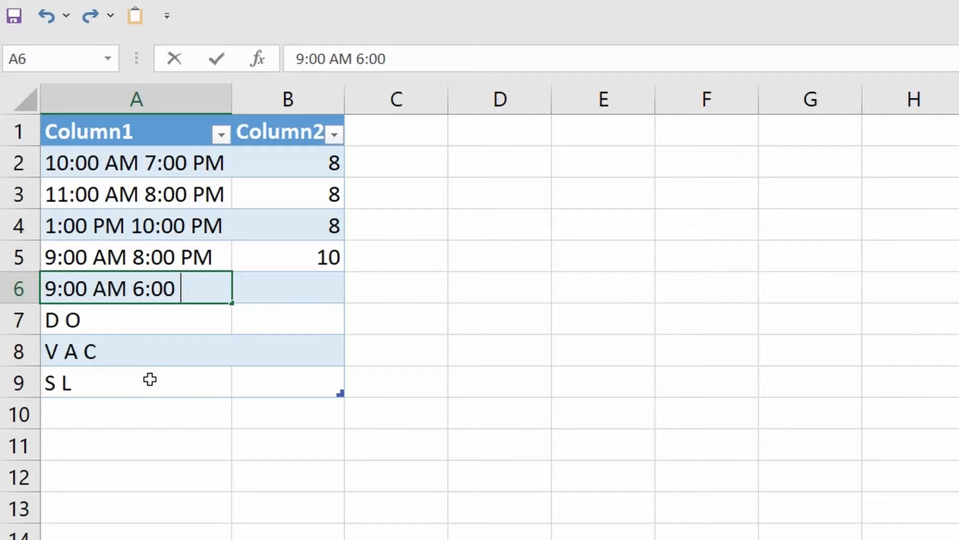
{"action": "type", "text": "PM"}
{"action": "key", "text": "Tab"}
{"action": "type", "text": "8"}
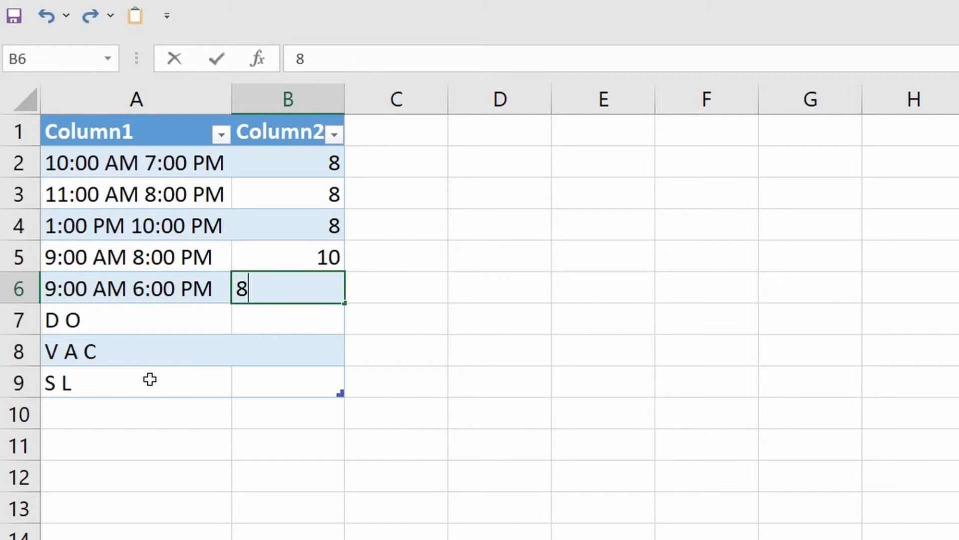
{"action": "key", "text": "ctrl+Return"}
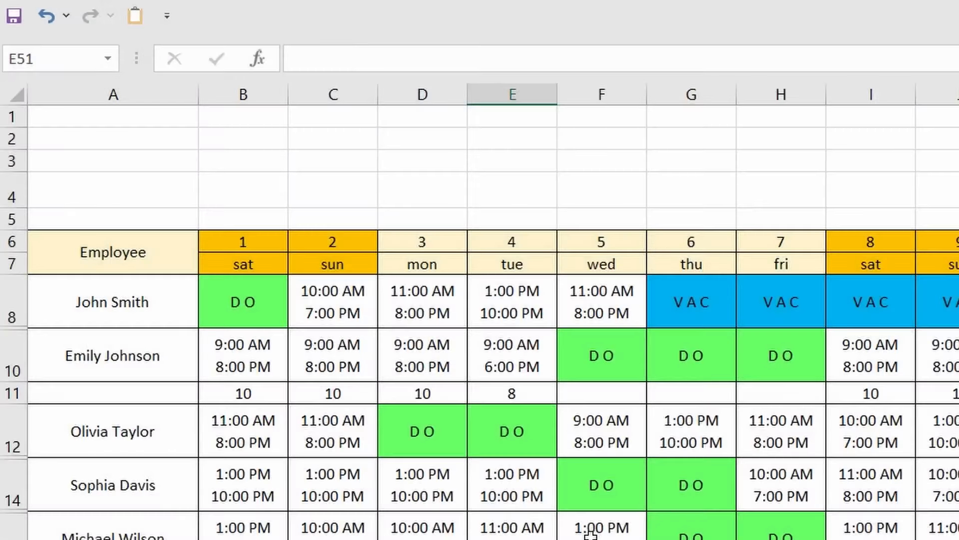
On the March sheet, set D10 to the 9:00 AM 6:00 PM shift and hide hours row 11.
{"action": "left_click", "coordinate": [445, 356]}
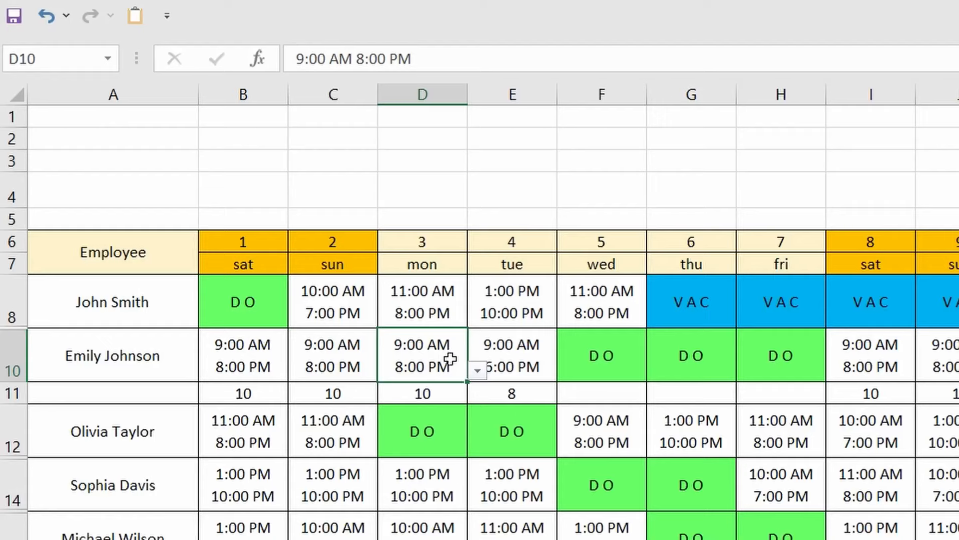
{"action": "left_click", "coordinate": [478, 370]}
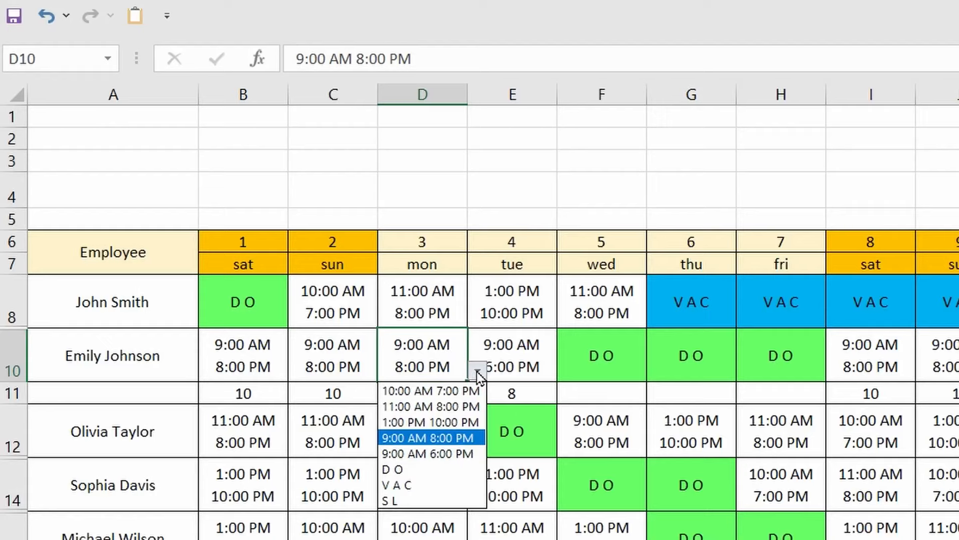
{"action": "left_click", "coordinate": [460, 453]}
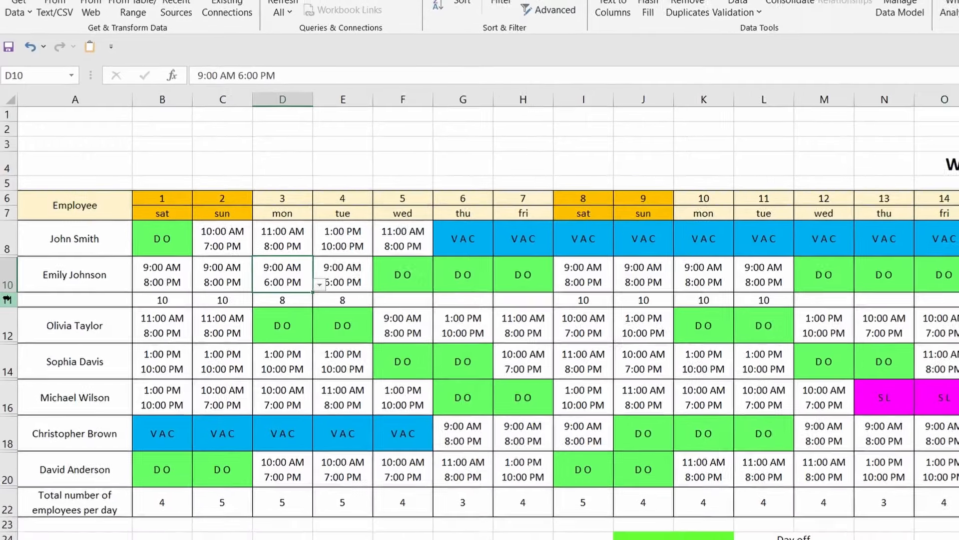
{"action": "right_click", "coordinate": [7, 299]}
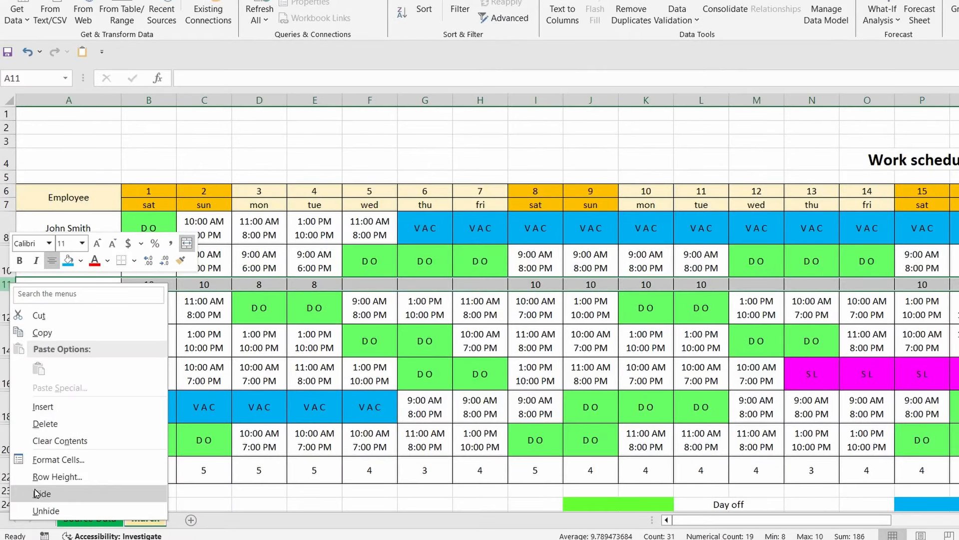
{"action": "left_click", "coordinate": [42, 494]}
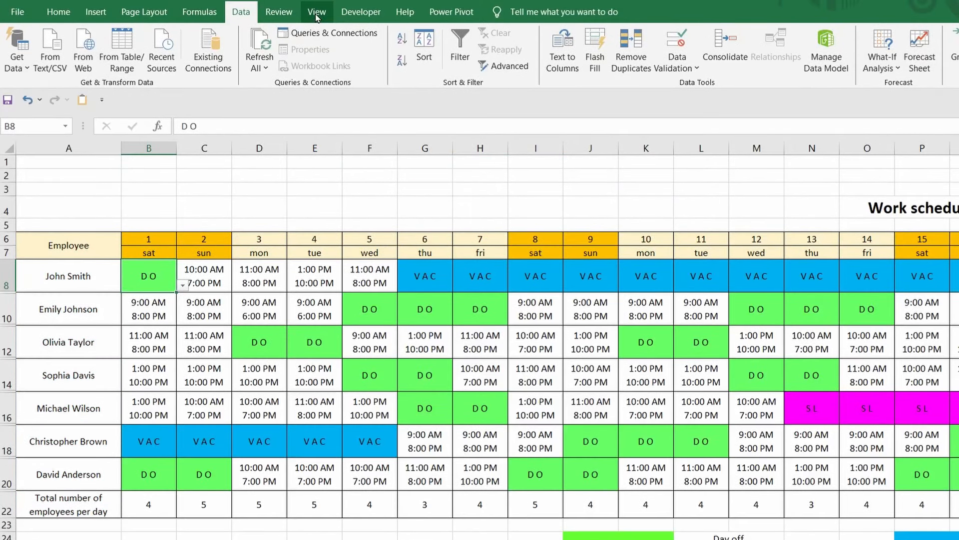
Freeze the panes at B8 to keep the date header rows and employee name column in view.
{"action": "left_click", "coordinate": [317, 15]}
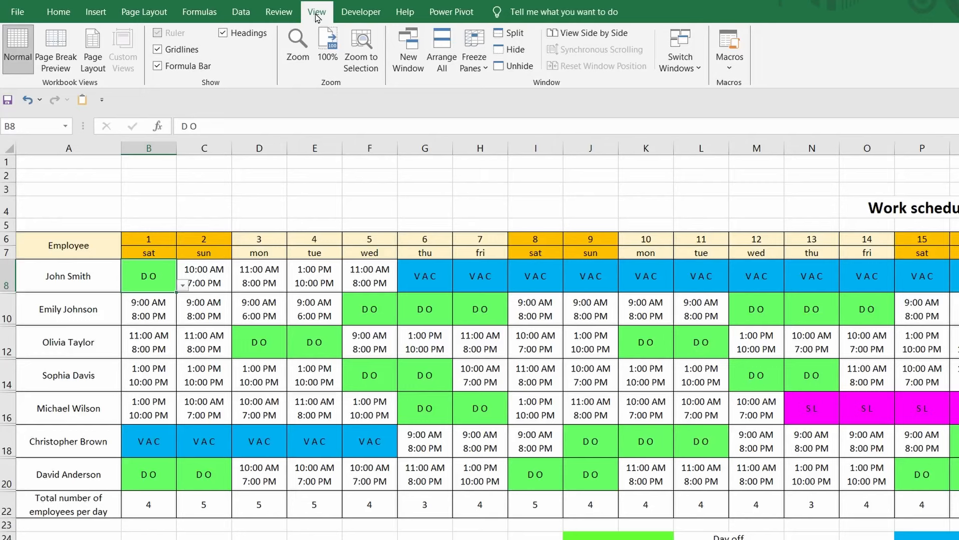
{"action": "left_click", "coordinate": [478, 69]}
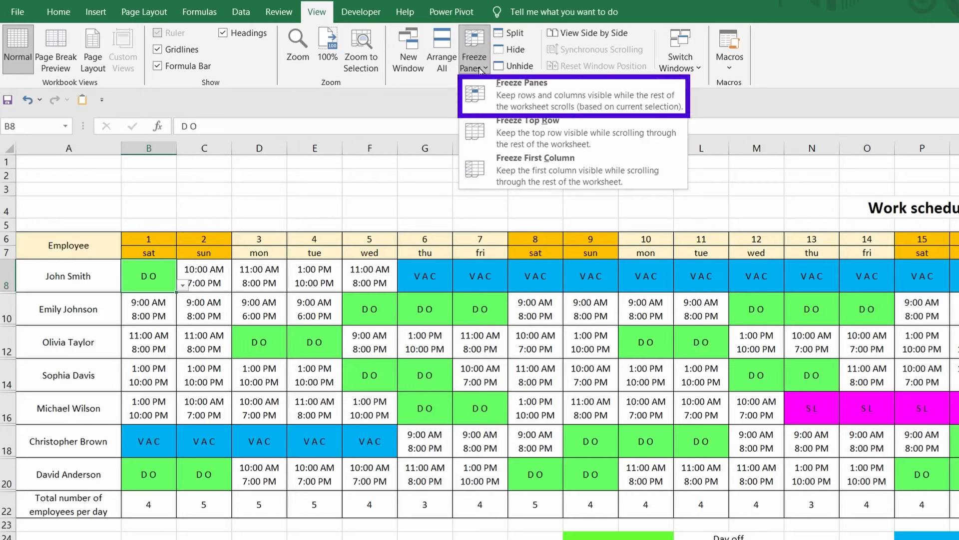
{"action": "left_click", "coordinate": [492, 99]}
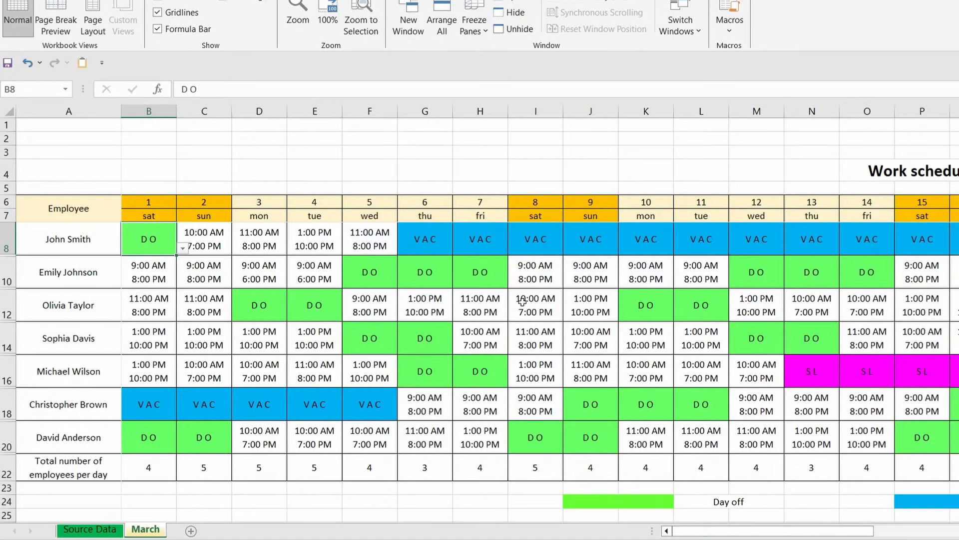
{"action": "left_click_drag", "start_coordinate": [688, 533], "coordinate": [707, 536]}
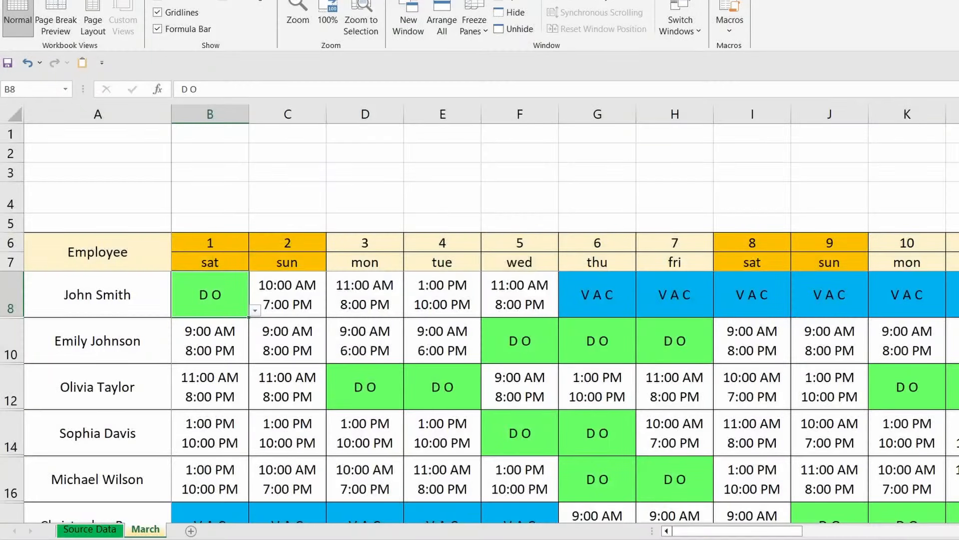
{"action": "scroll", "coordinate": [479, 395], "scroll_direction": "down", "scroll_amount": 1}
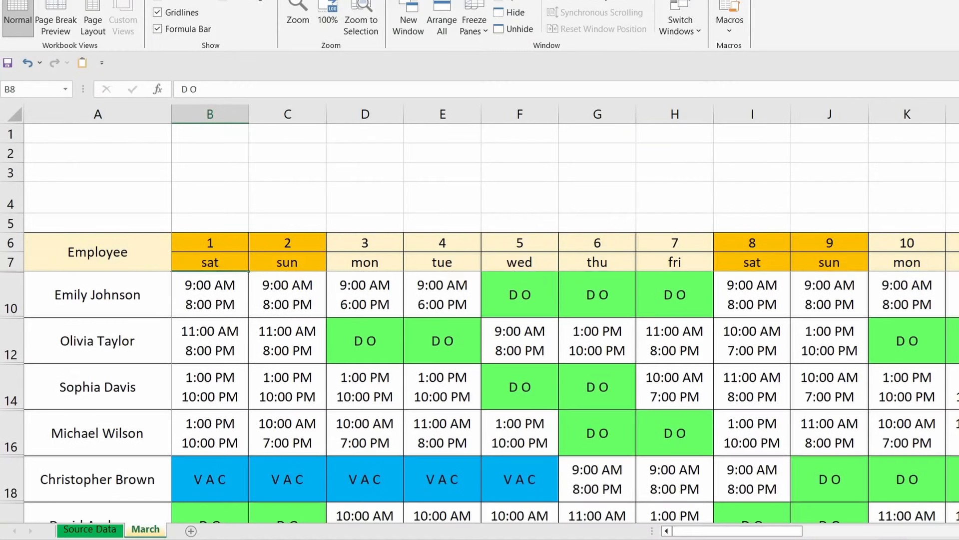
Create a copy of the March sheet at the end of the Work schedule.xlsx workbook.
{"action": "scroll", "coordinate": [480, 395], "scroll_direction": "down", "scroll_amount": 2}
{"action": "scroll", "coordinate": [479, 395], "scroll_direction": "up", "scroll_amount": 3}
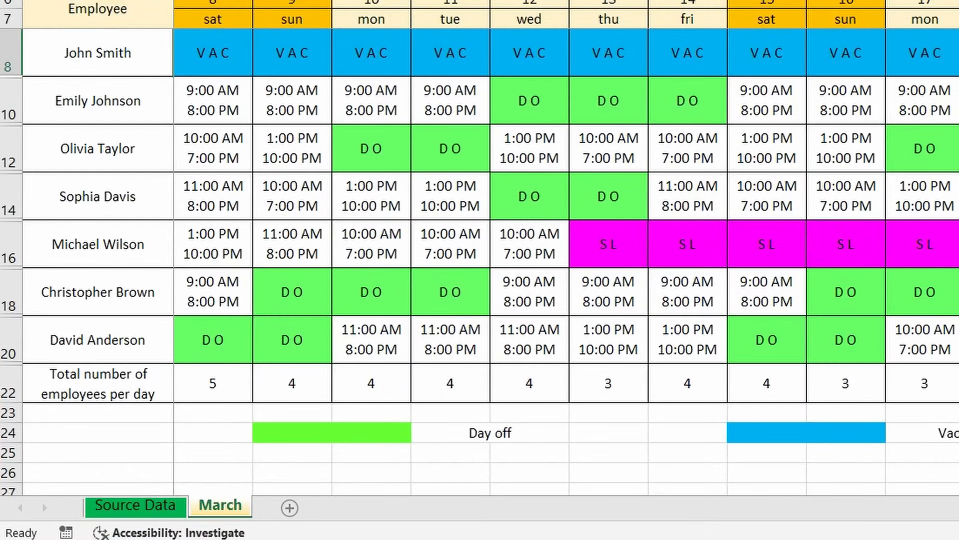
{"action": "right_click", "coordinate": [230, 509]}
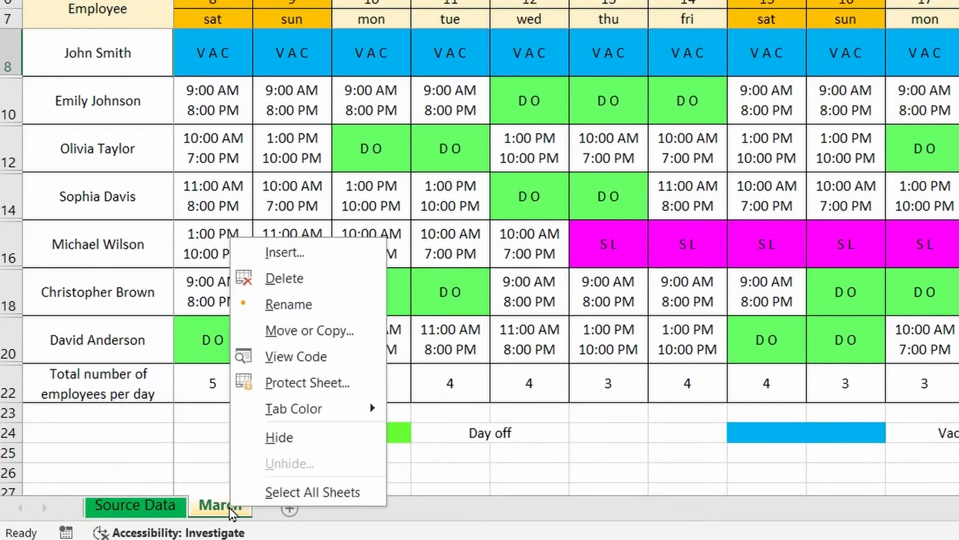
{"action": "left_click", "coordinate": [292, 330]}
{"action": "left_click", "coordinate": [137, 446]}
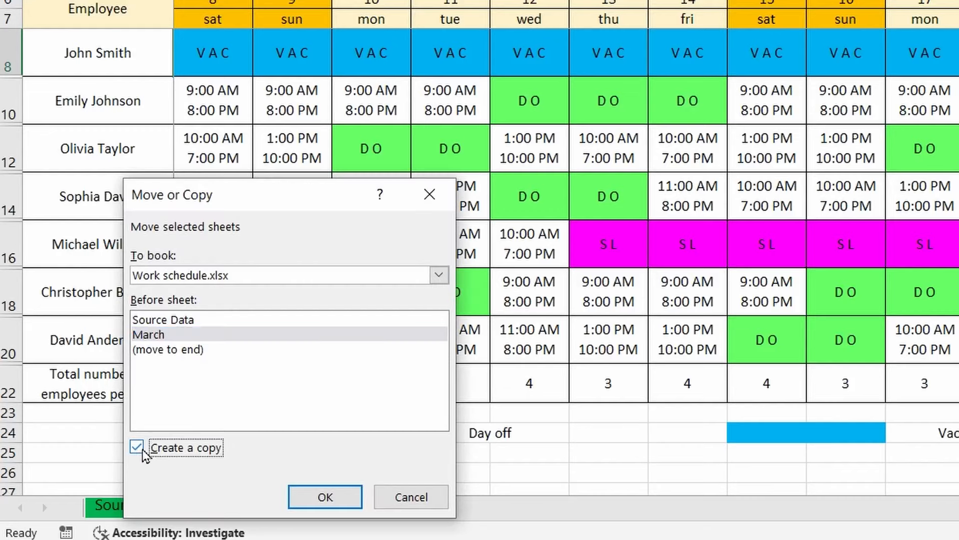
{"action": "left_click", "coordinate": [194, 351]}
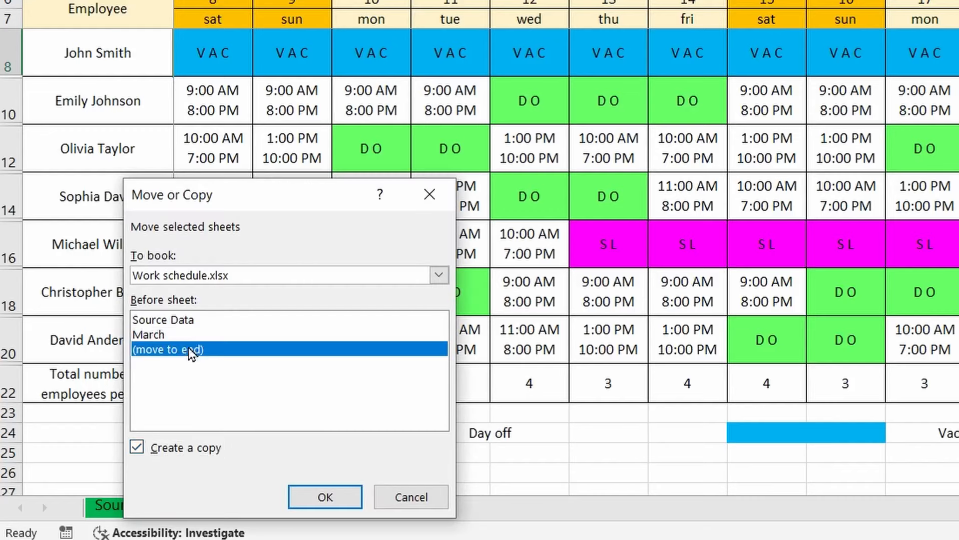
{"action": "left_click", "coordinate": [336, 497]}
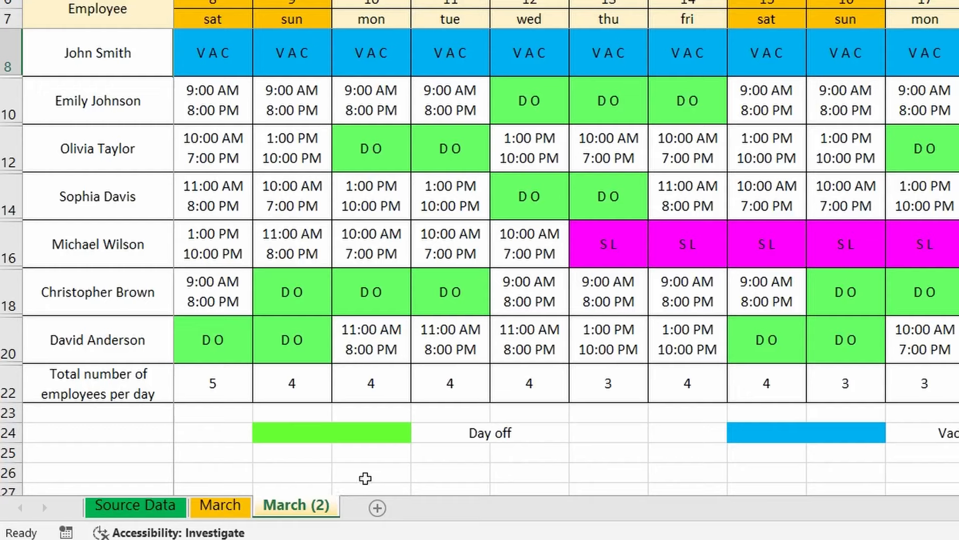
Rename the copied March (2) sheet to April and change its tab color.
{"action": "double_click", "coordinate": [302, 505]}
{"action": "type", "text": "Ap"}
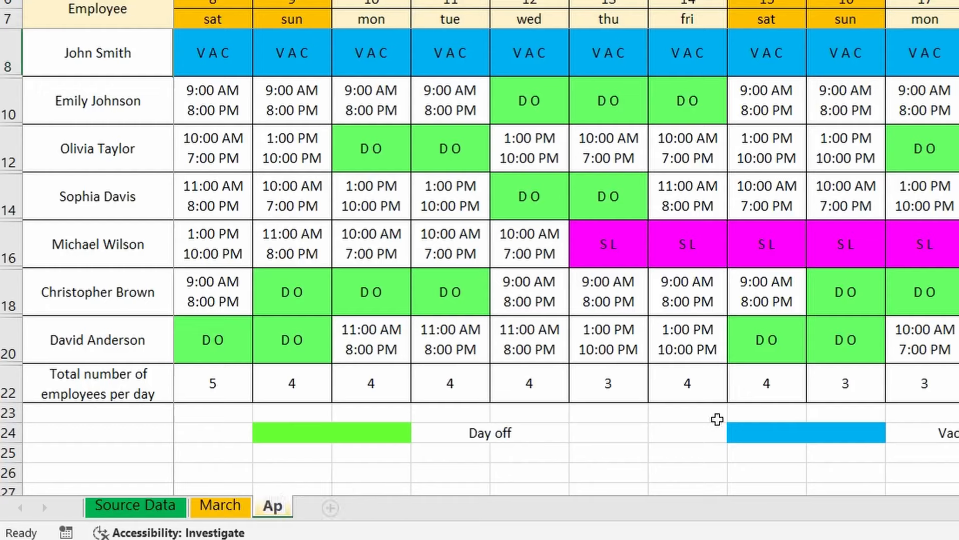
{"action": "type", "text": "ril"}
{"action": "key", "text": "Return"}
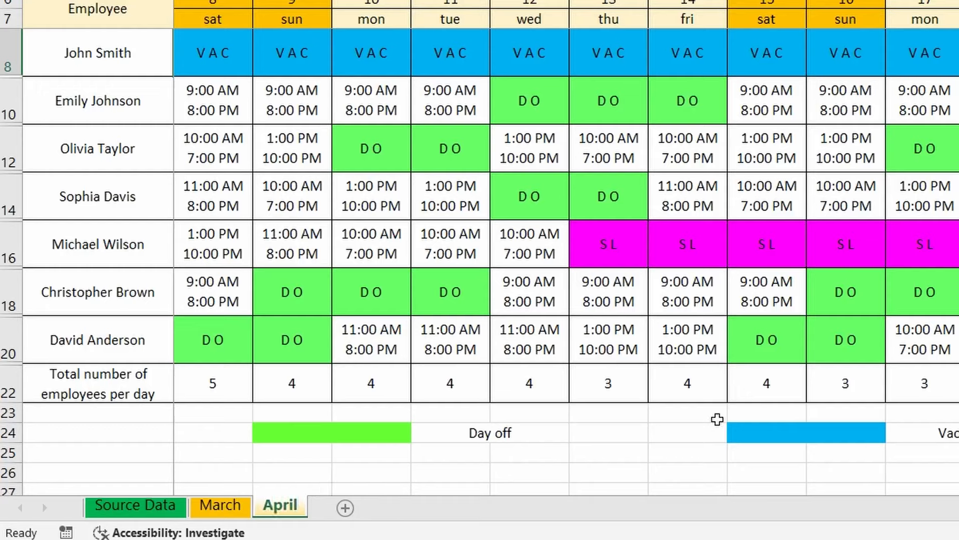
{"action": "right_click", "coordinate": [301, 510]}
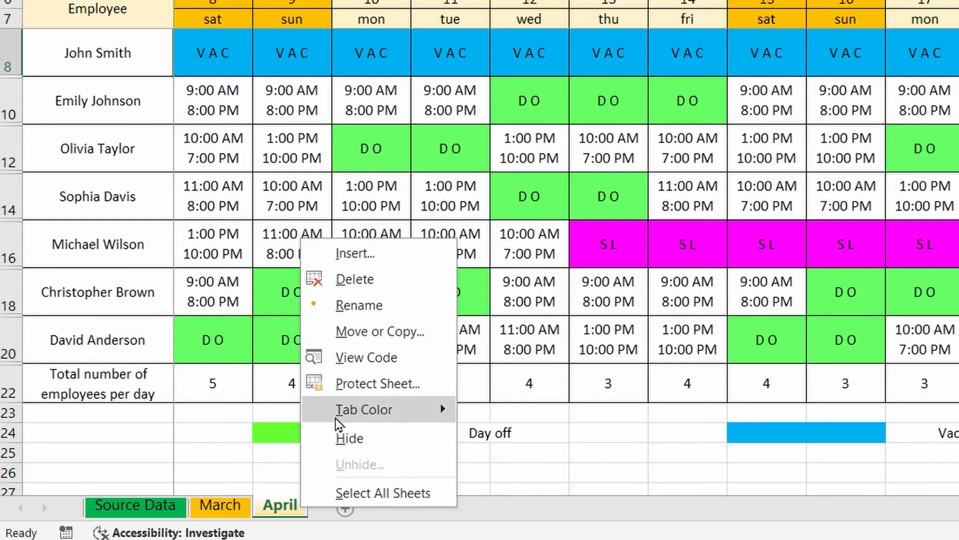
{"action": "mouse_move", "coordinate": [345, 417]}
{"action": "left_click", "coordinate": [570, 436]}
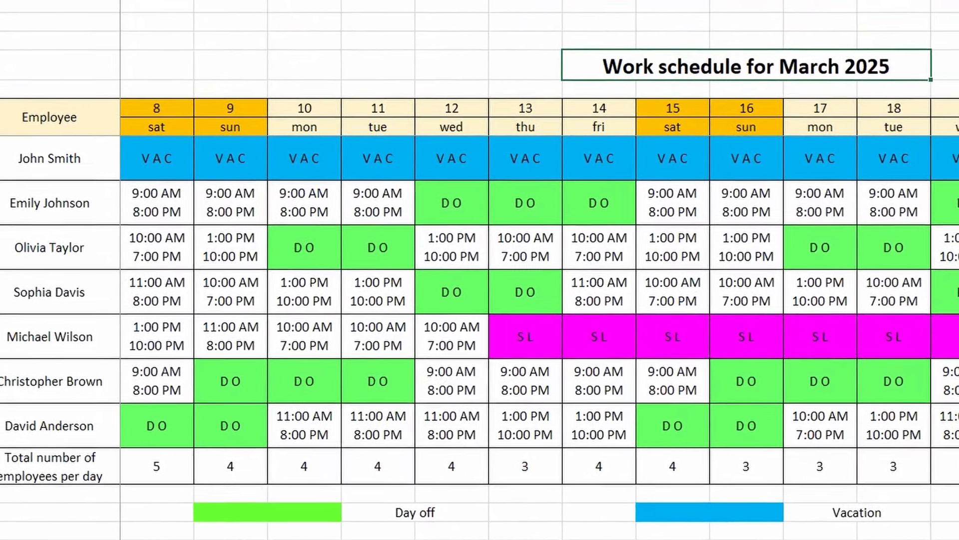
Change the April sheet's title to Work schedule for April 2025.
{"action": "key", "text": "BackSpace"}
{"action": "key", "text": "BackSpace"}
{"action": "key", "text": "BackSpace"}
{"action": "key", "text": "BackSpace"}
{"action": "key", "text": "BackSpace"}
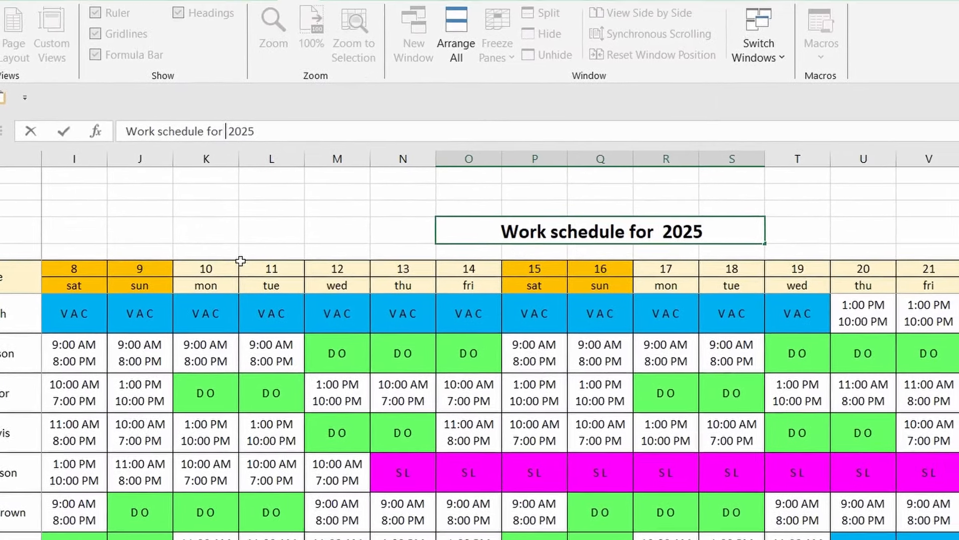
{"action": "type", "text": "April"}
{"action": "key", "text": "ctrl+Return"}
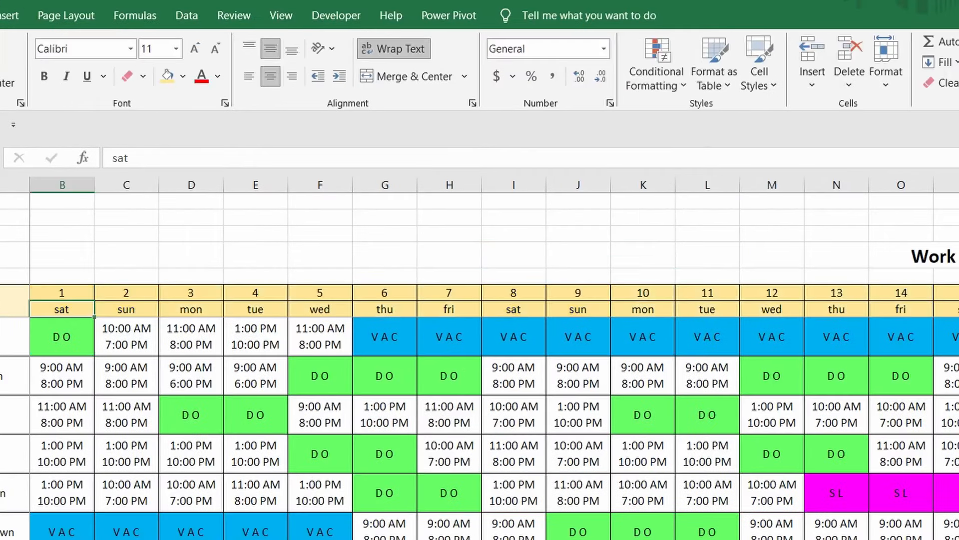
Set the weekday of day 1 in B7 to tue and fill the weekday series across row 7 through AF7.
{"action": "type", "text": "tue"}
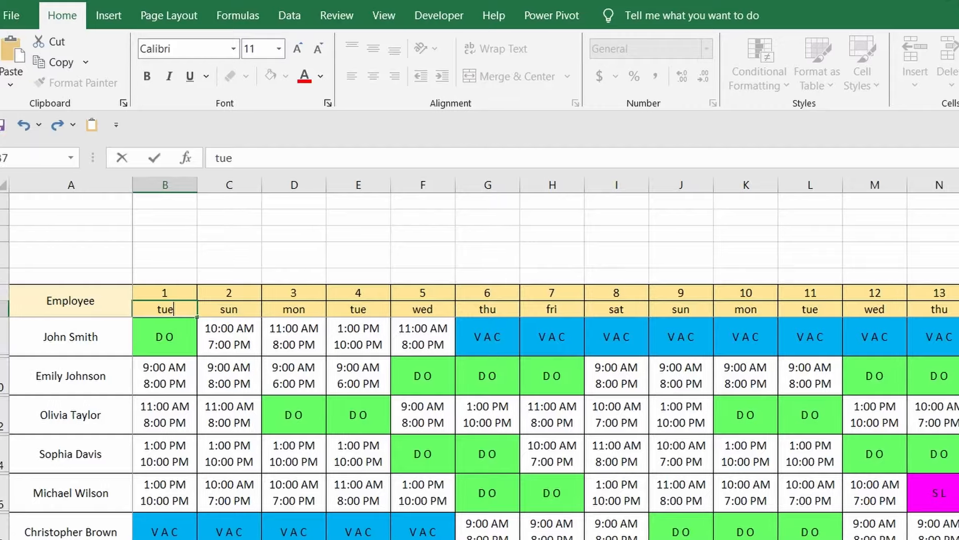
{"action": "key", "text": "ctrl+Return"}
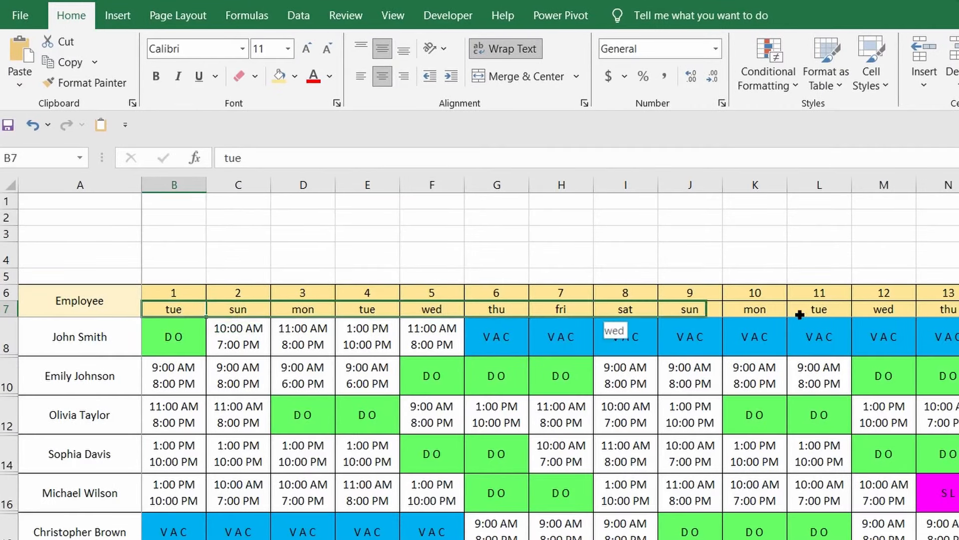
{"action": "mouse_move", "coordinate": [924, 318]}
{"action": "left_mouse_down"}
{"action": "mouse_move", "coordinate": [746, 318]}
{"action": "mouse_move", "coordinate": [935, 312]}
{"action": "left_mouse_up"}
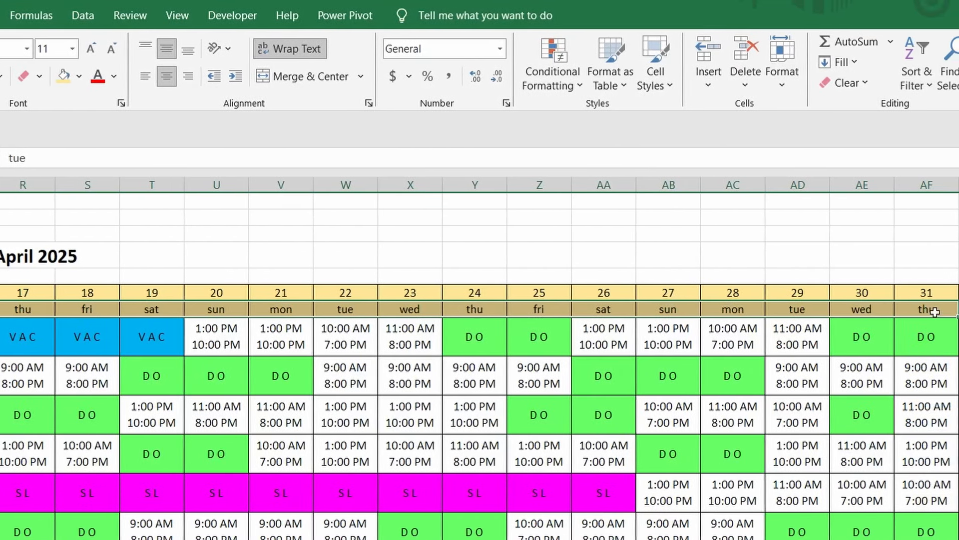
Select the sat and sun weekday cells F7:G7 under April 5 and 6.
{"action": "scroll", "coordinate": [479, 360], "scroll_direction": "left", "scroll_amount": 5}
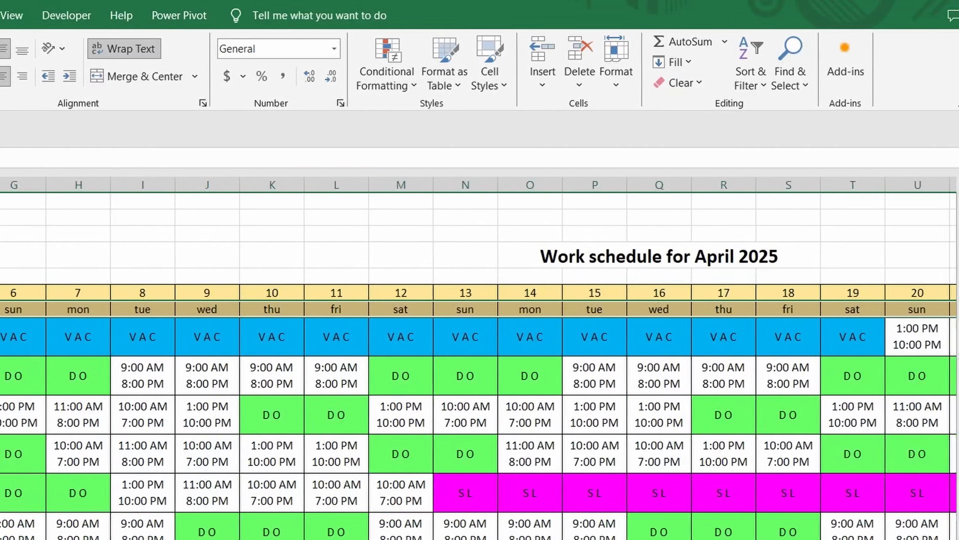
{"action": "left_click_drag", "start_coordinate": [70, 309], "coordinate": [114, 308]}
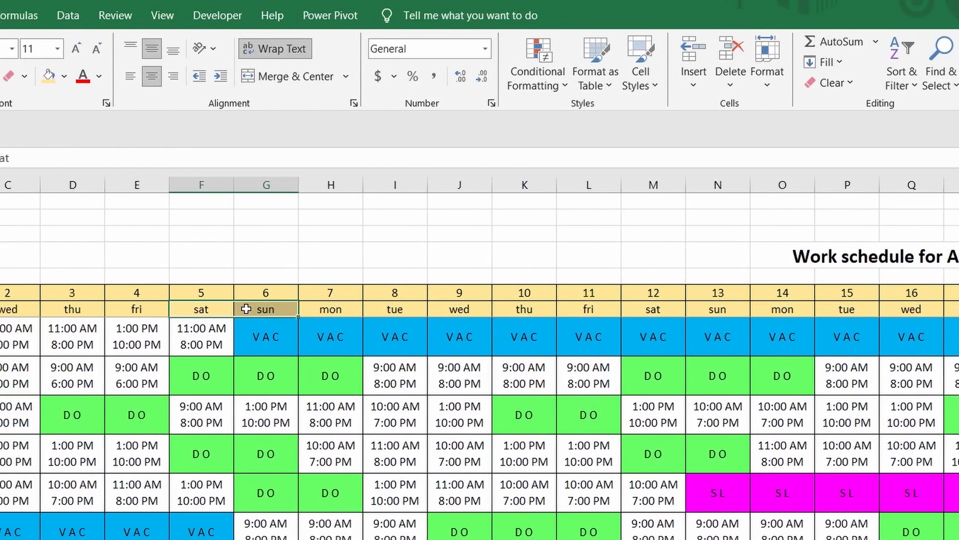